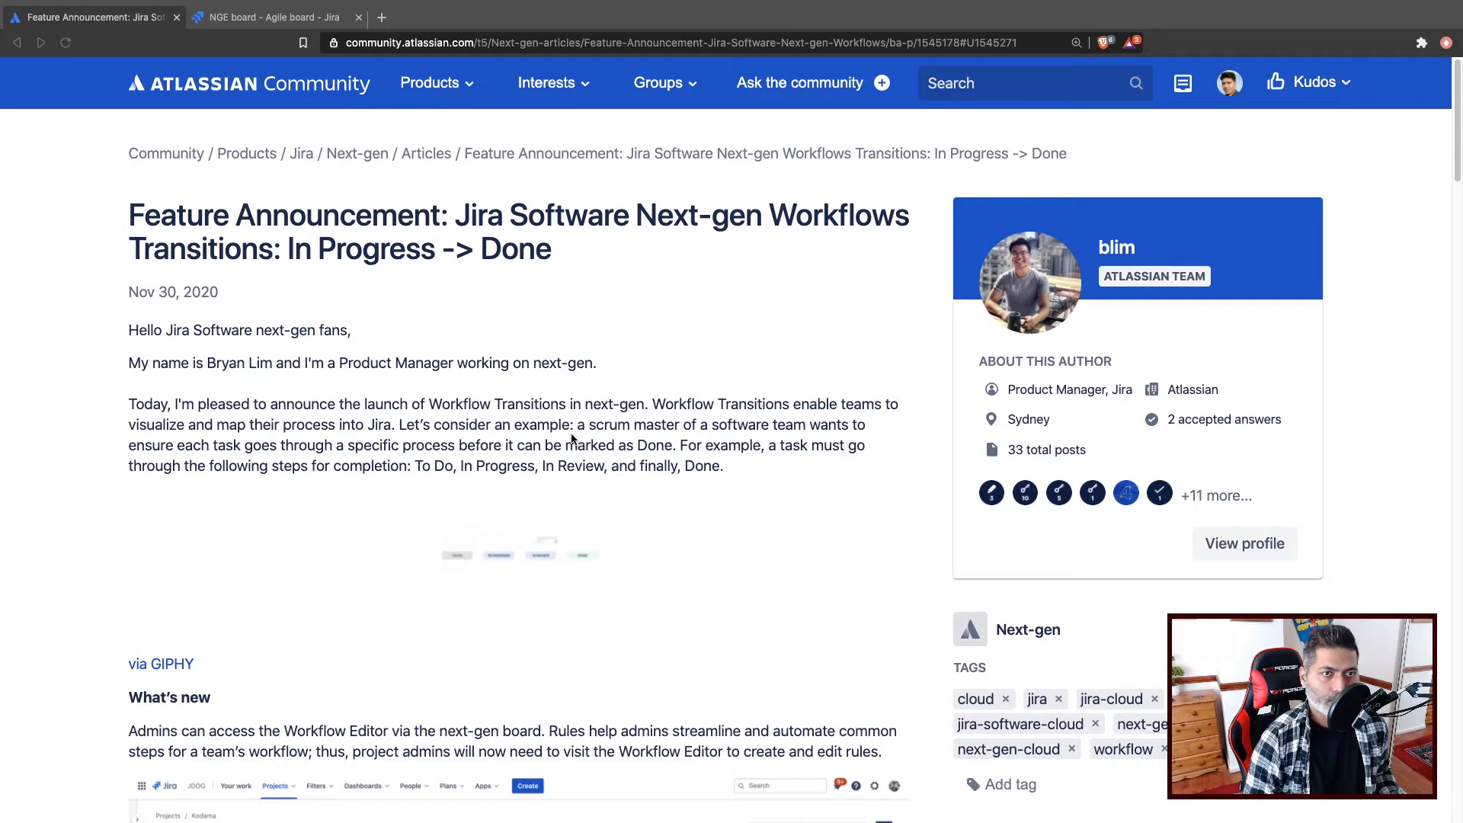
Step: Read the introduction of the Next-gen Workflows Transitions announcement, including its author, purpose and the To Do to Done example
scroll(572, 438, down, 1)
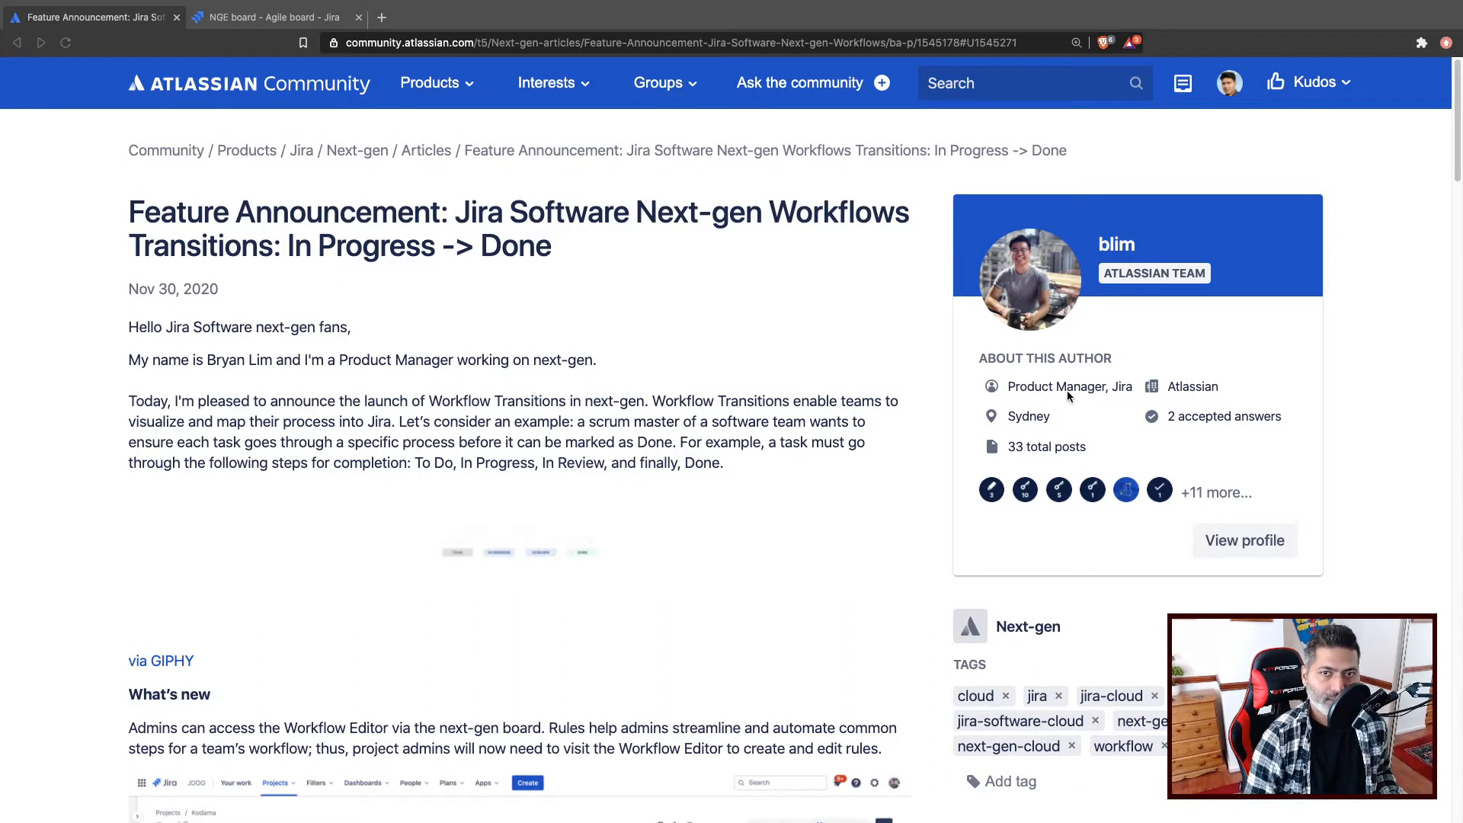
click(572, 363)
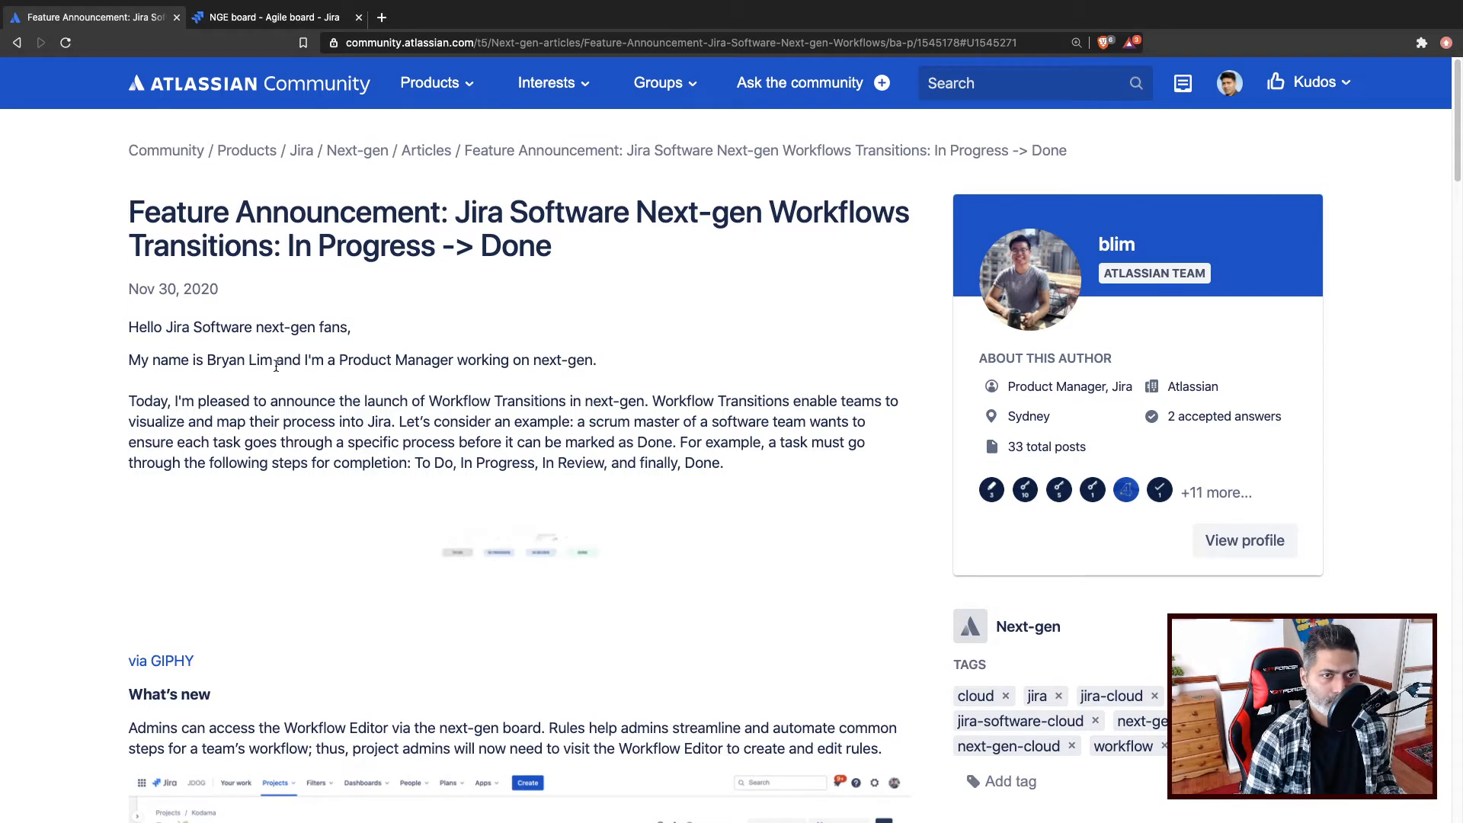
drag(272, 361, 215, 361)
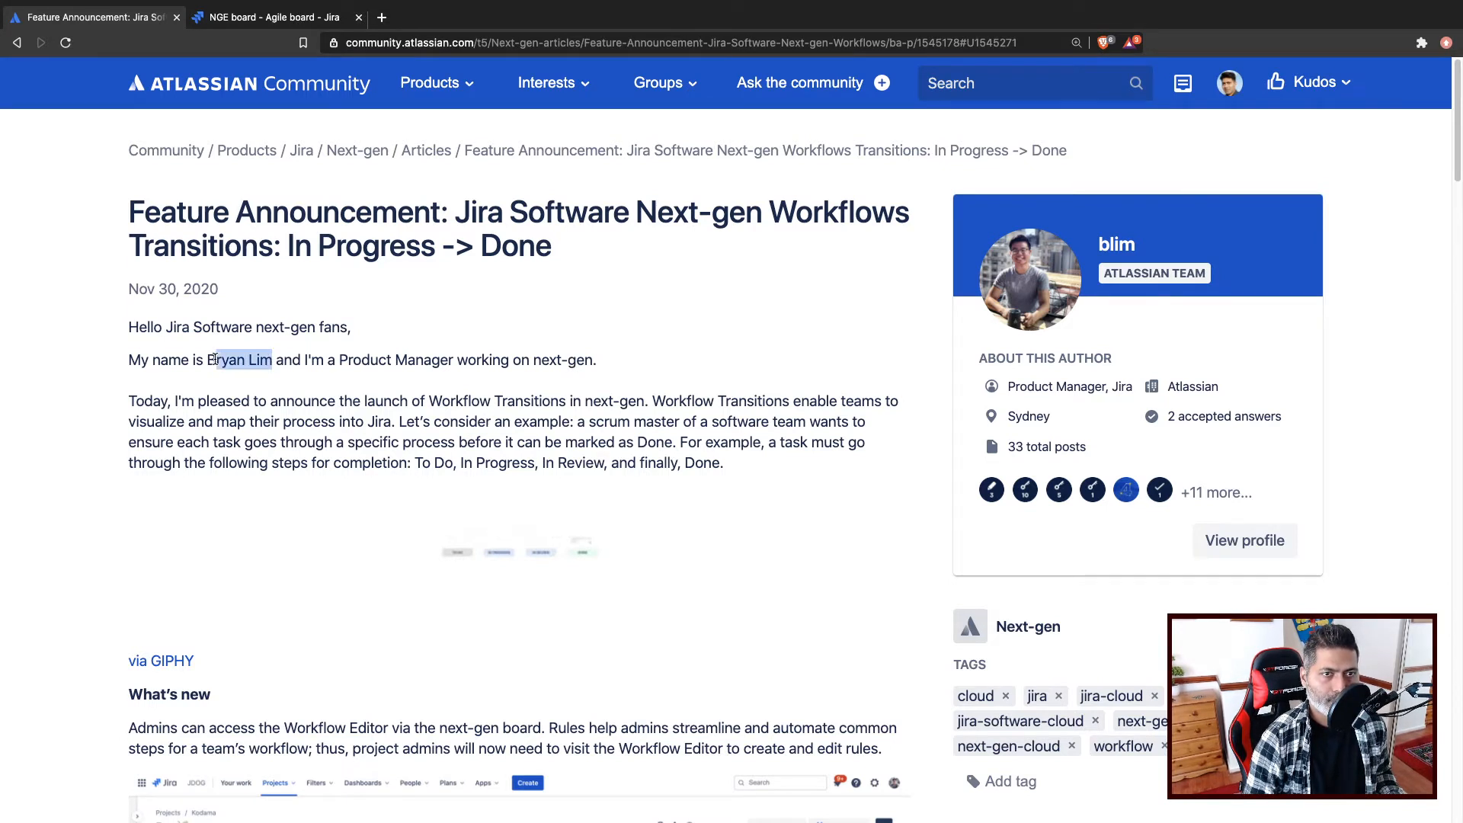
click(276, 361)
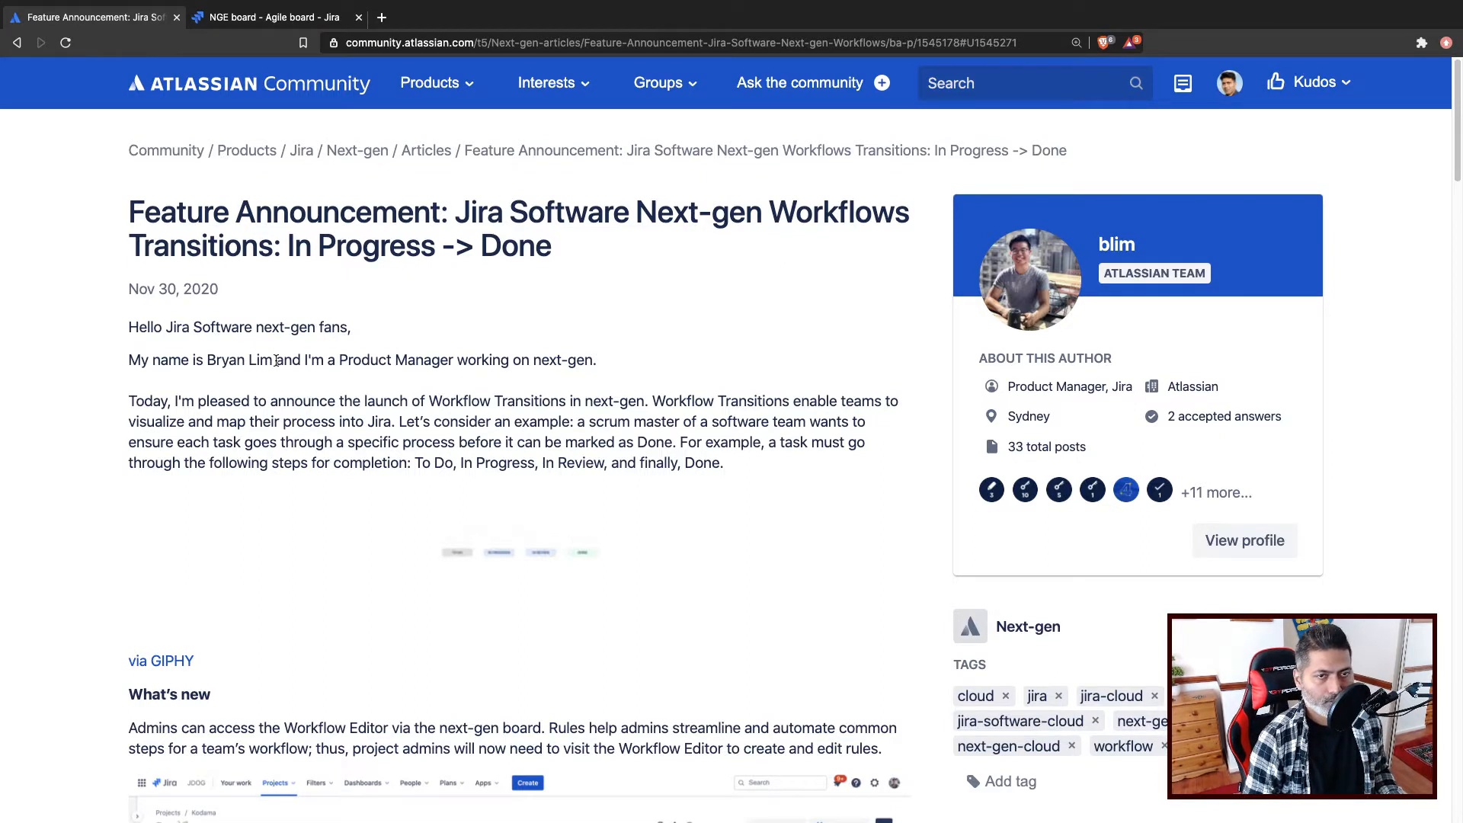
scroll(576, 343, down, 1)
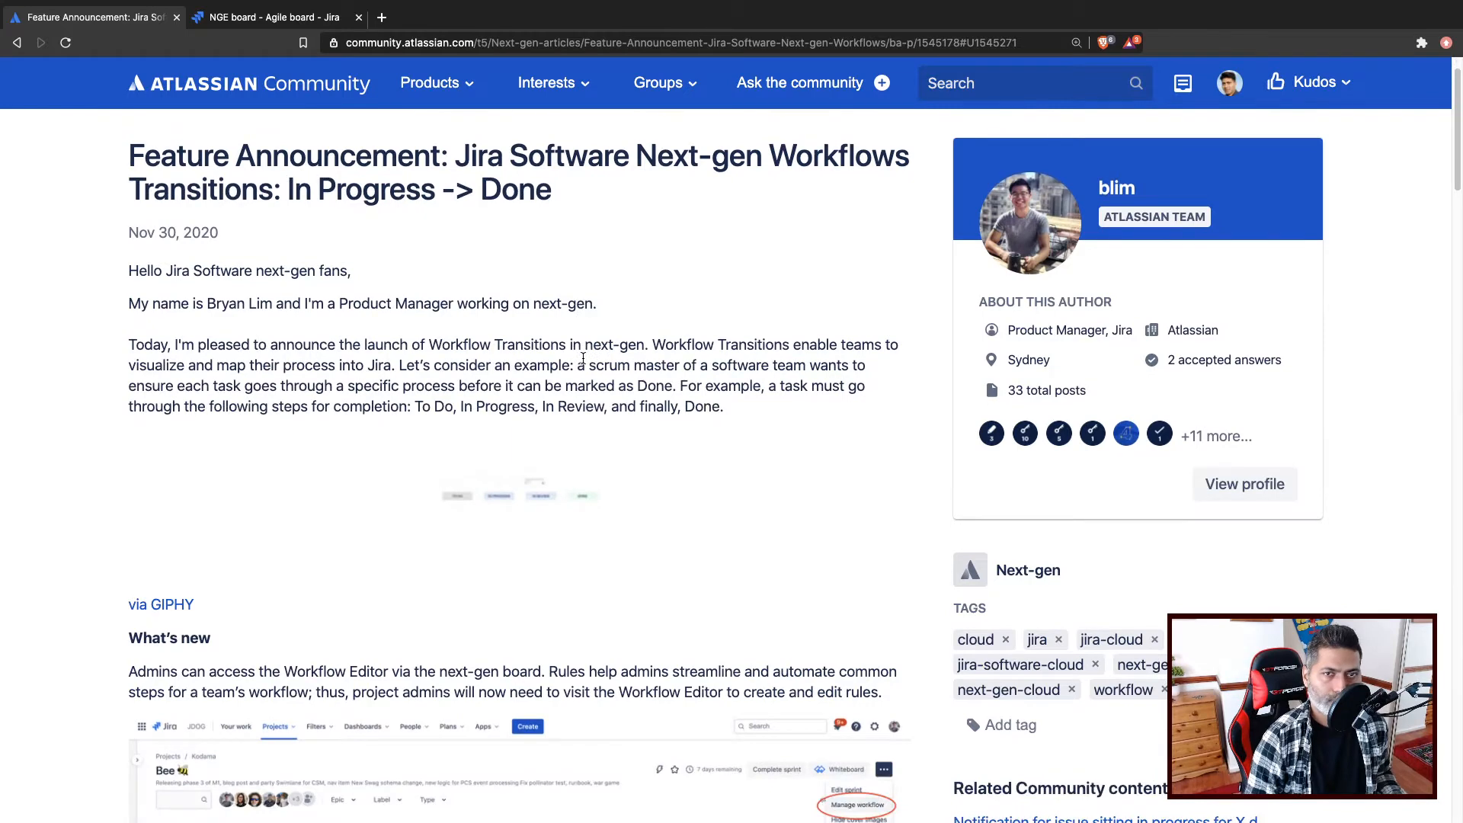
scroll(584, 358, down, 5)
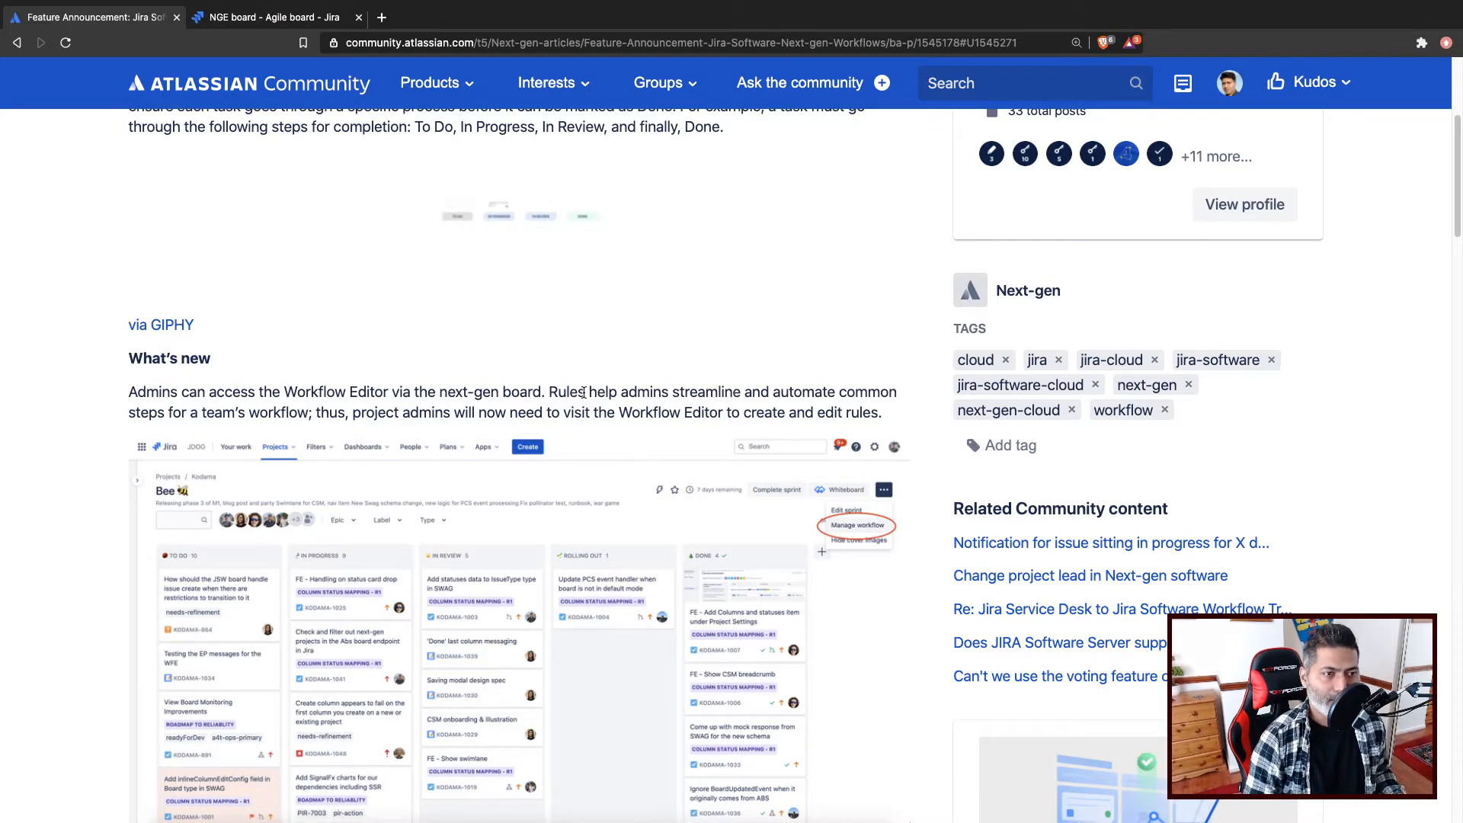
scroll(549, 397, up, 4)
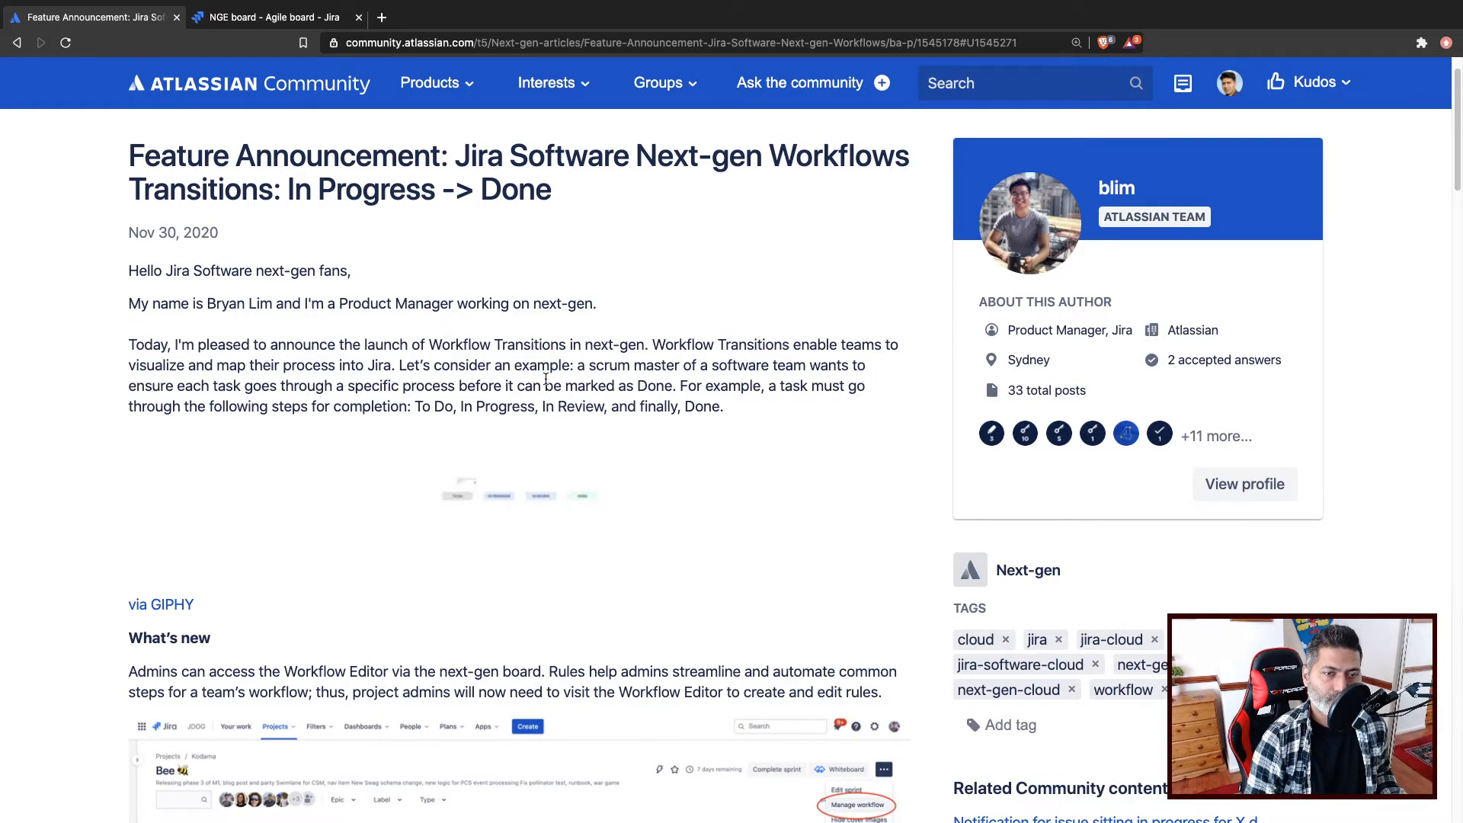
scroll(545, 379, down, 3)
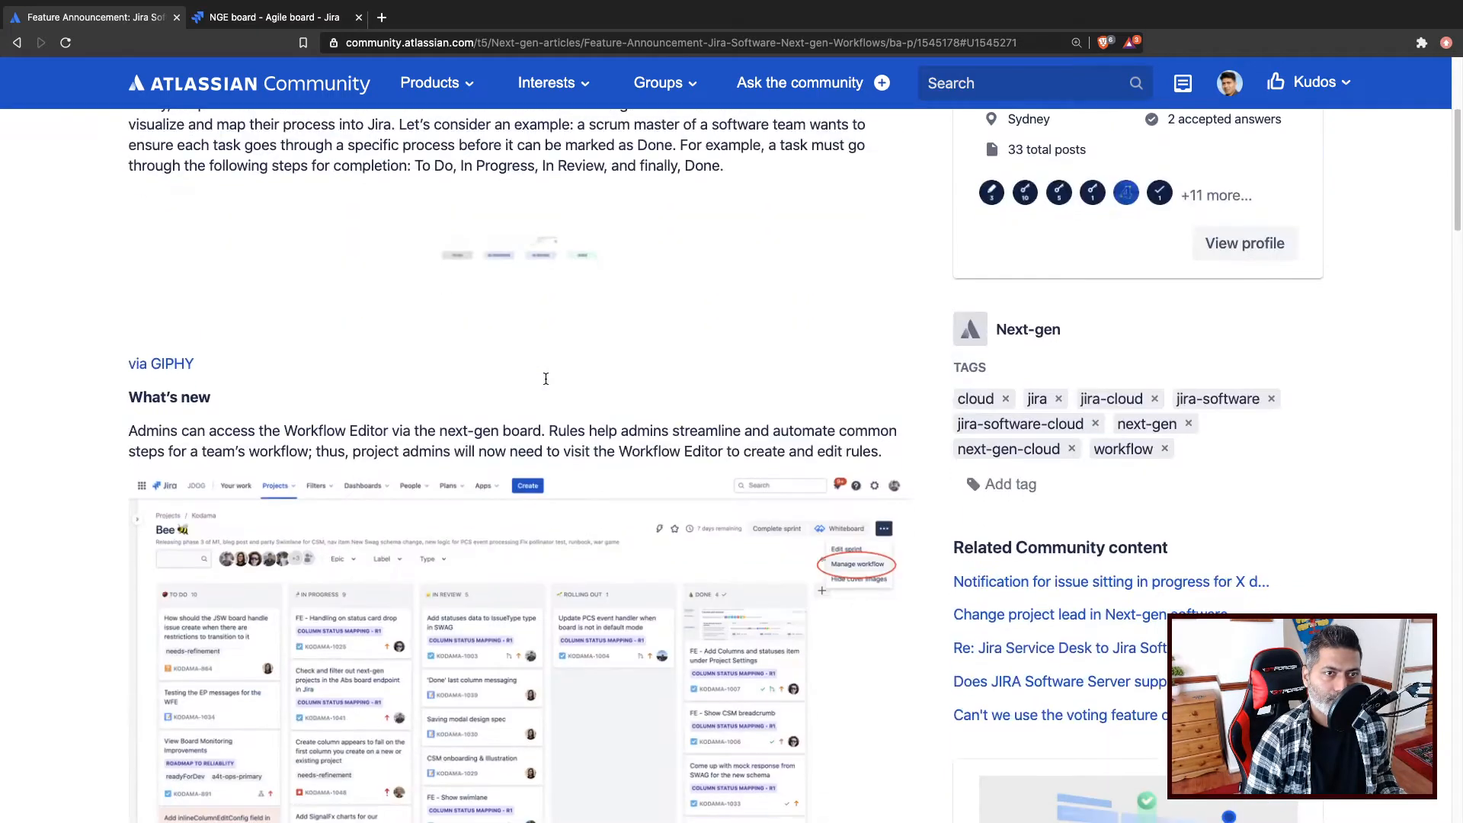
scroll(546, 379, down, 1)
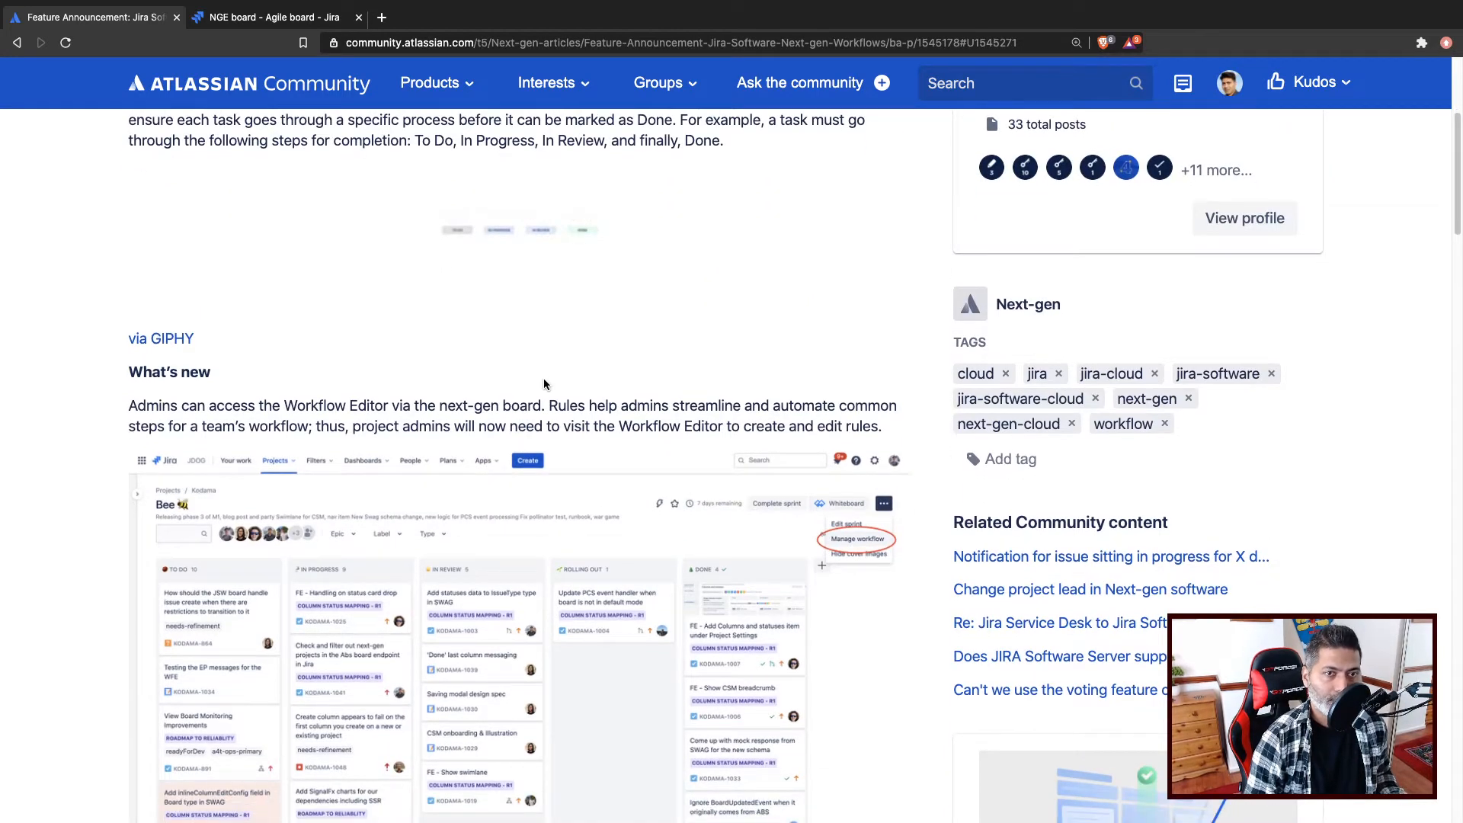
Step: Examine the article's What's new and Workflow Transitions sections and the list of available transition rules
scroll(544, 383, down, 3)
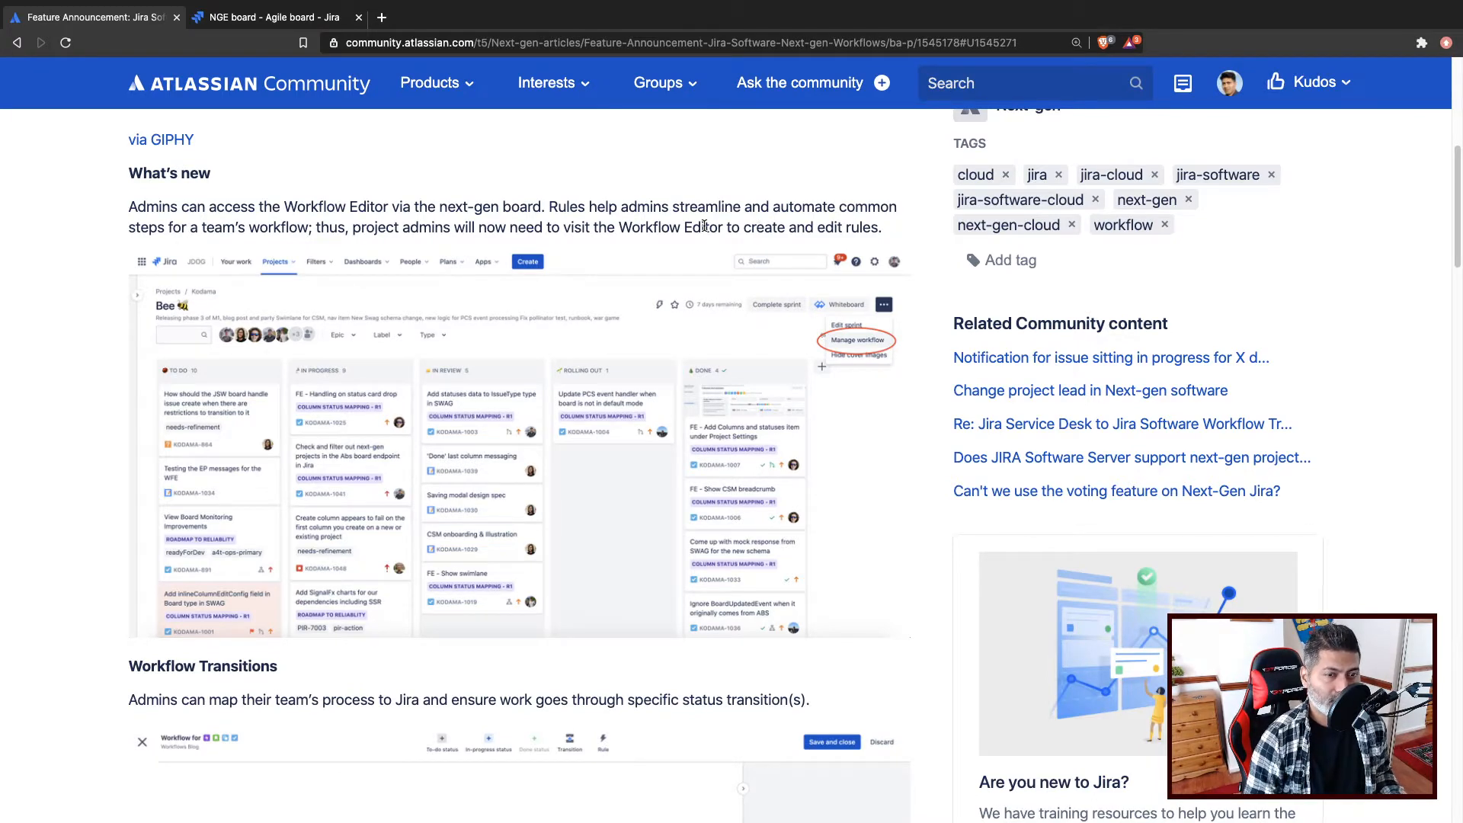
scroll(606, 326, down, 3)
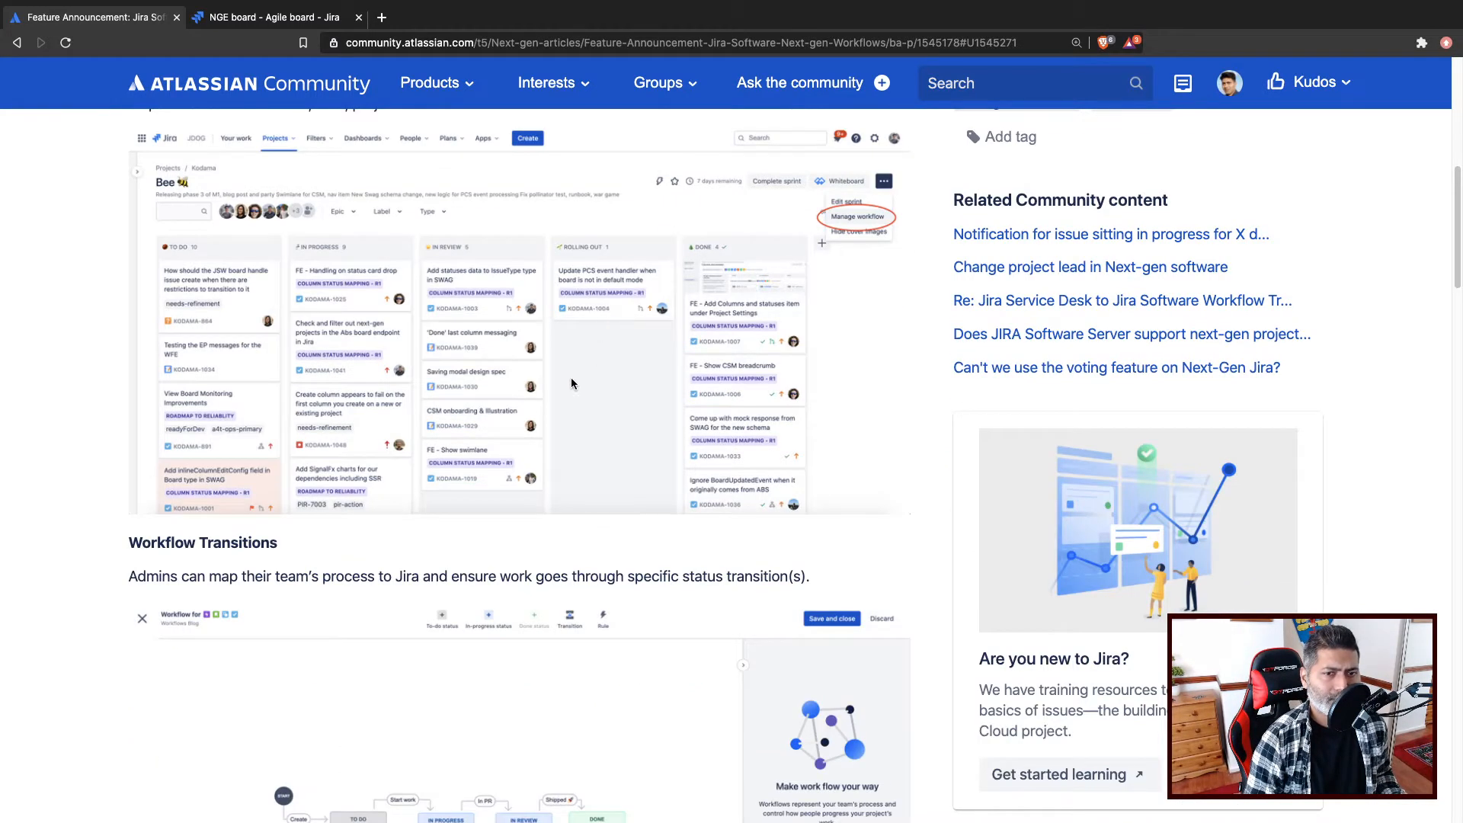
scroll(570, 377, down, 3)
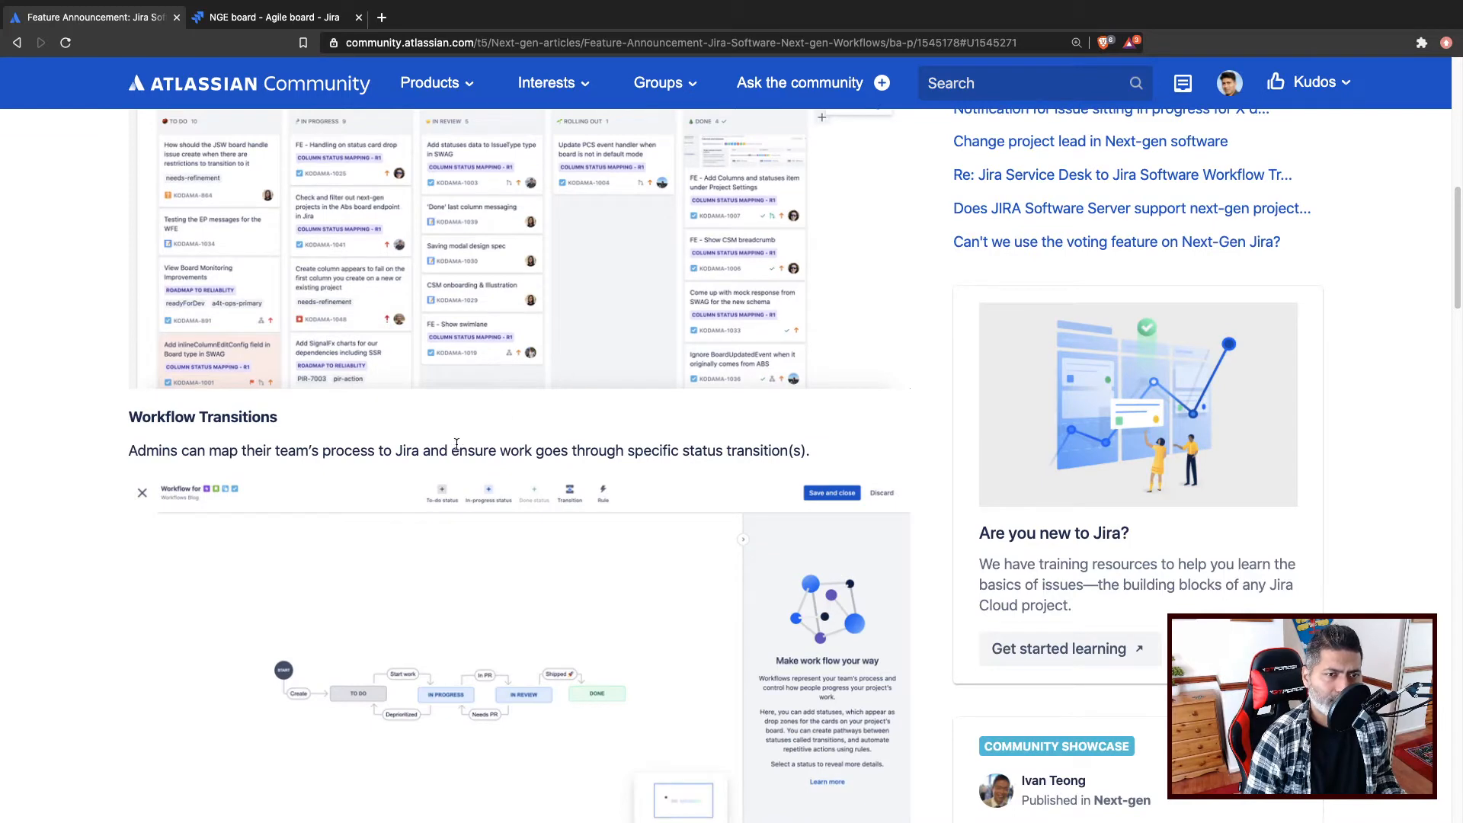
scroll(179, 424, down, 3)
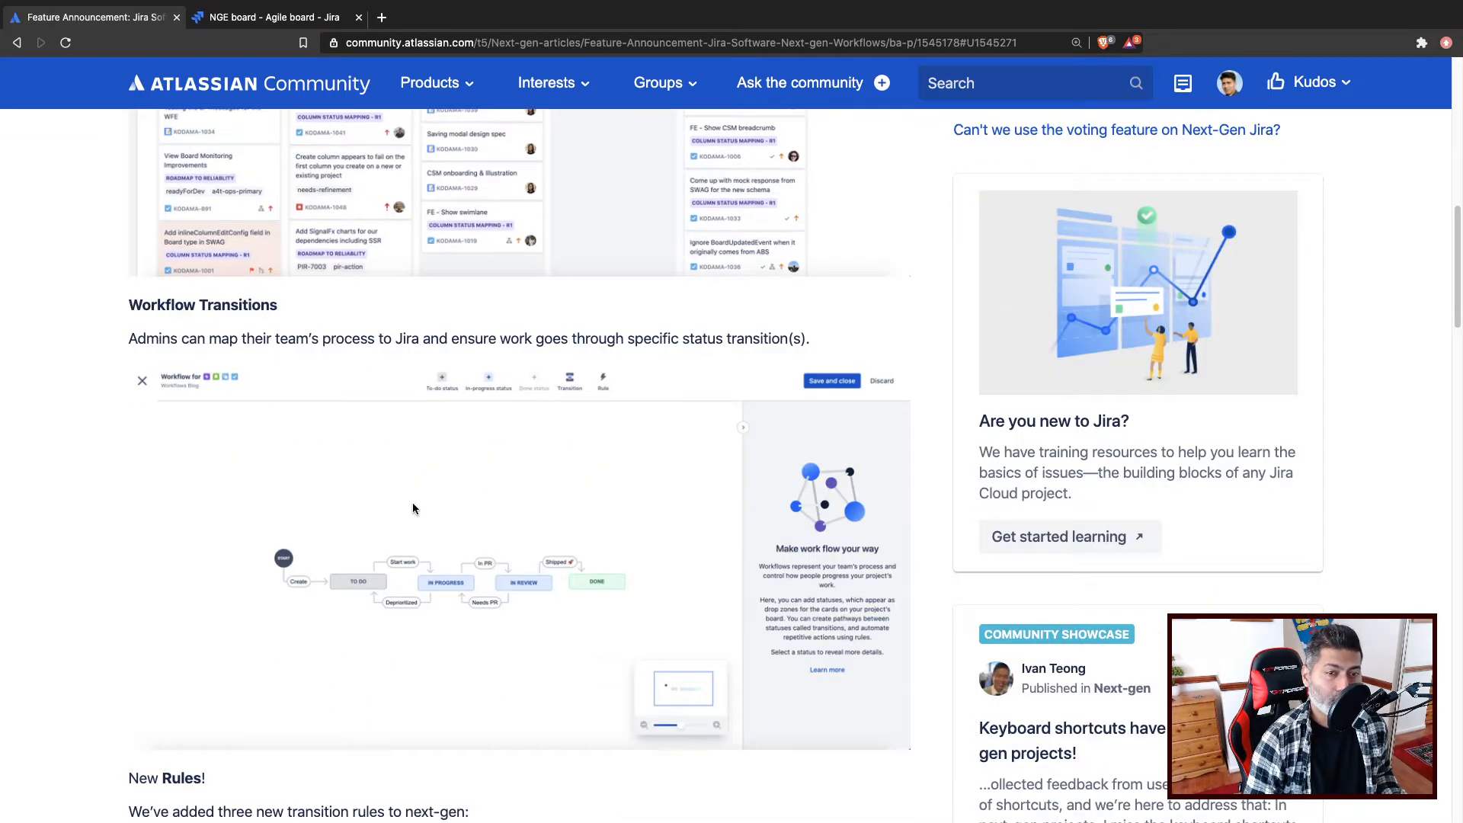
scroll(473, 536, down, 3)
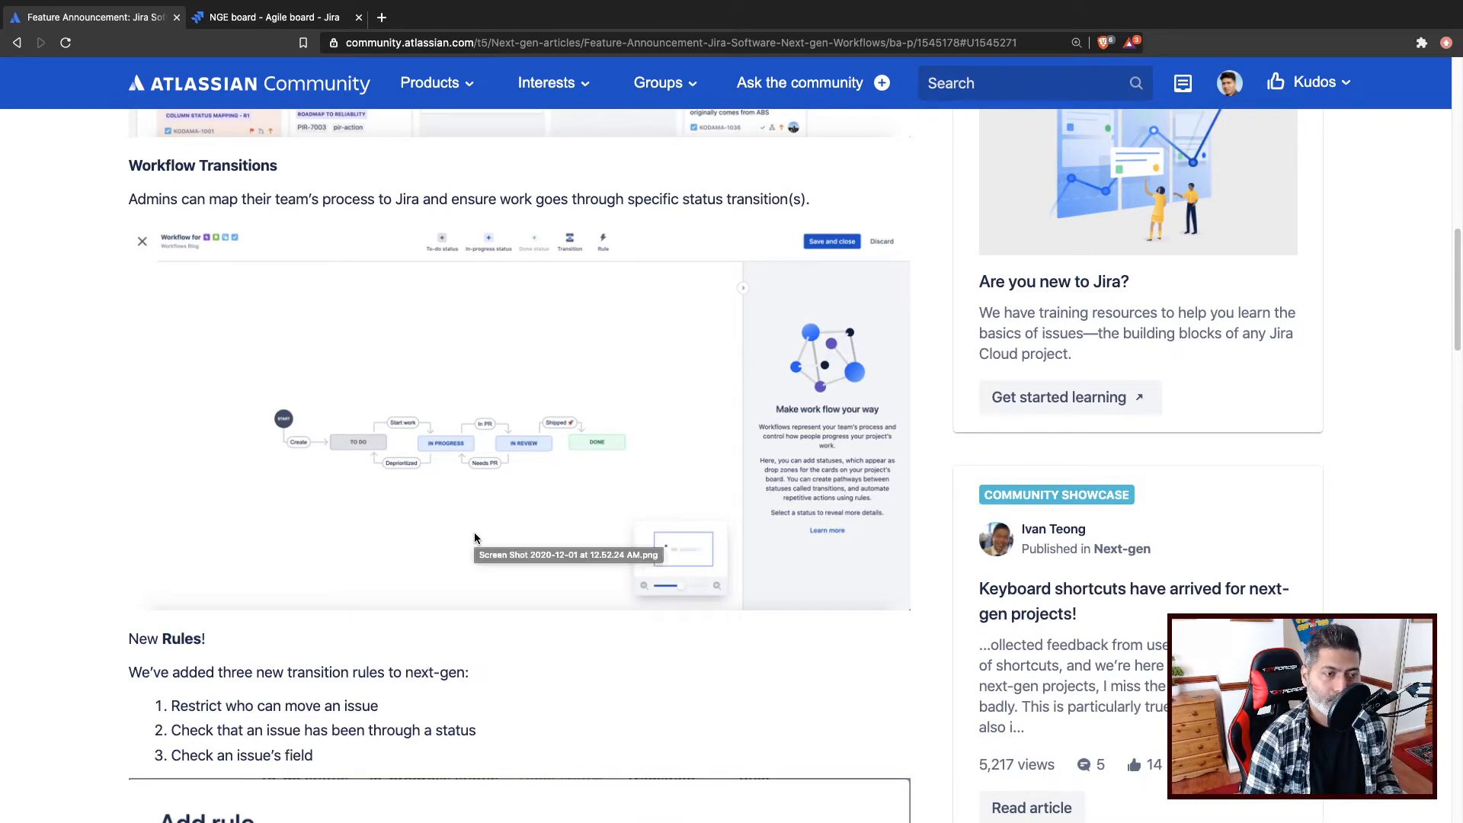
scroll(474, 538, down, 6)
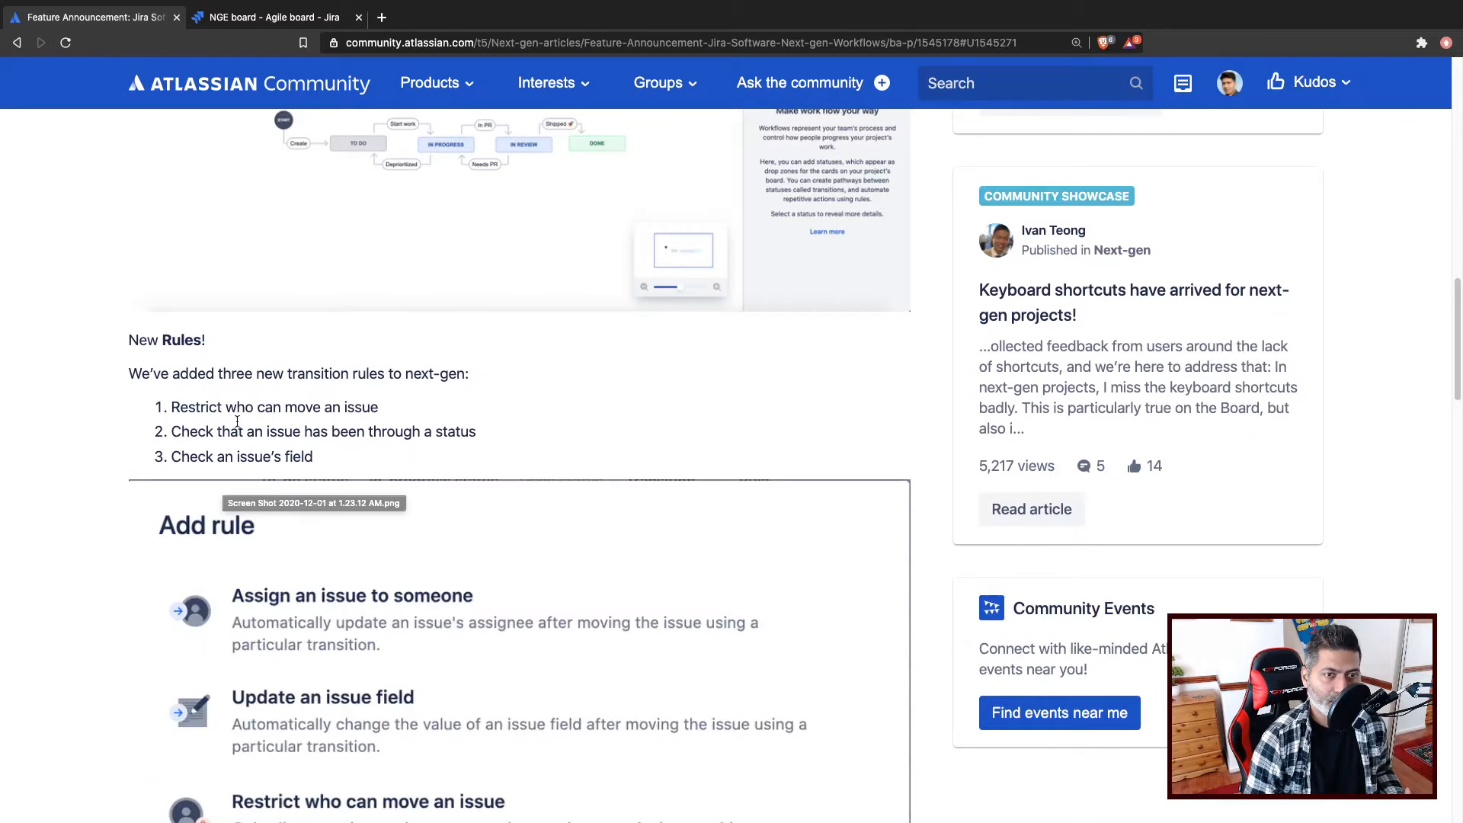
scroll(290, 420, down, 6)
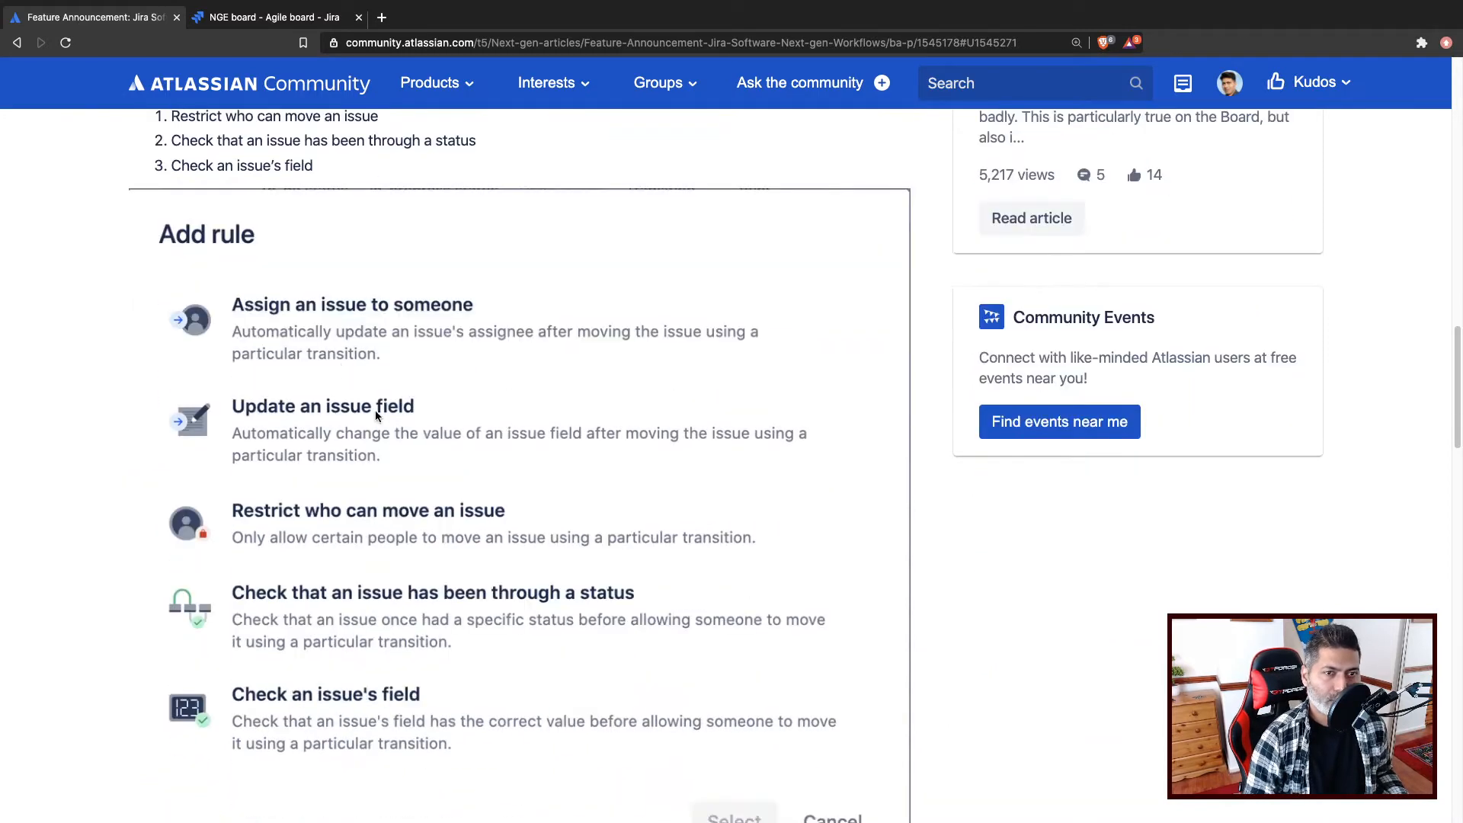
scroll(340, 424, down, 3)
scroll(300, 363, up, 3)
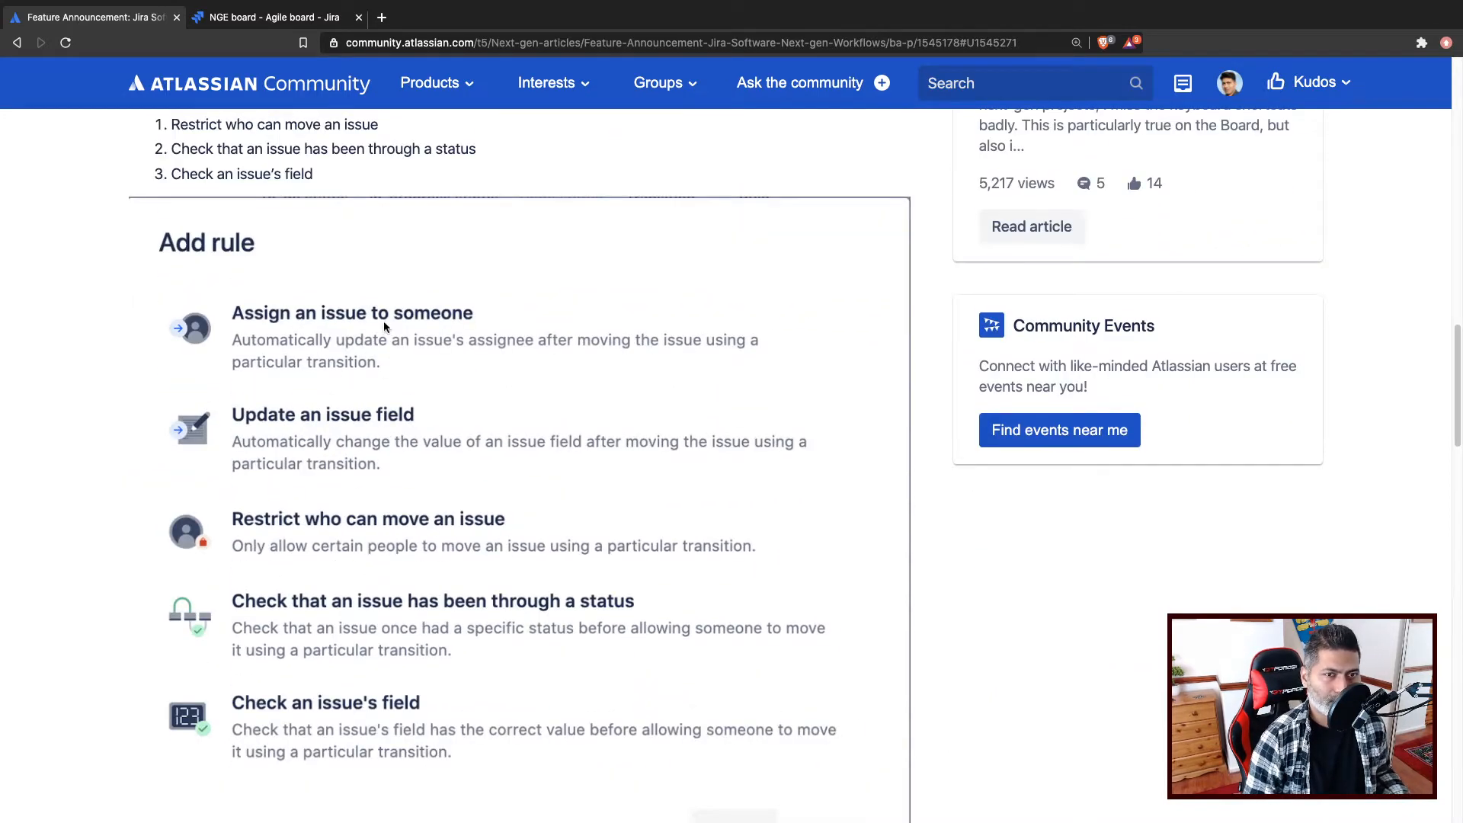
scroll(346, 483, down, 1)
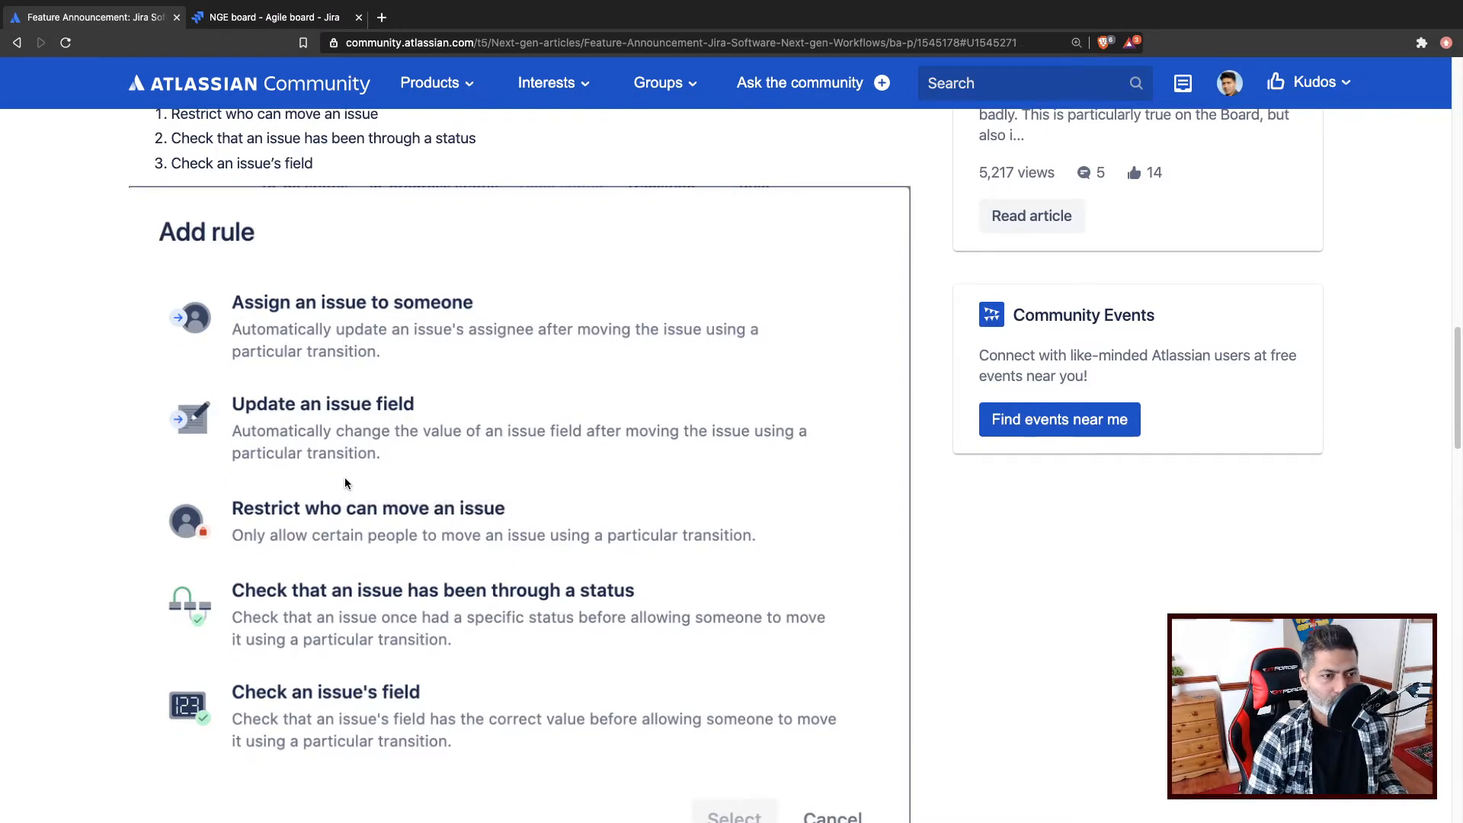
scroll(345, 483, down, 5)
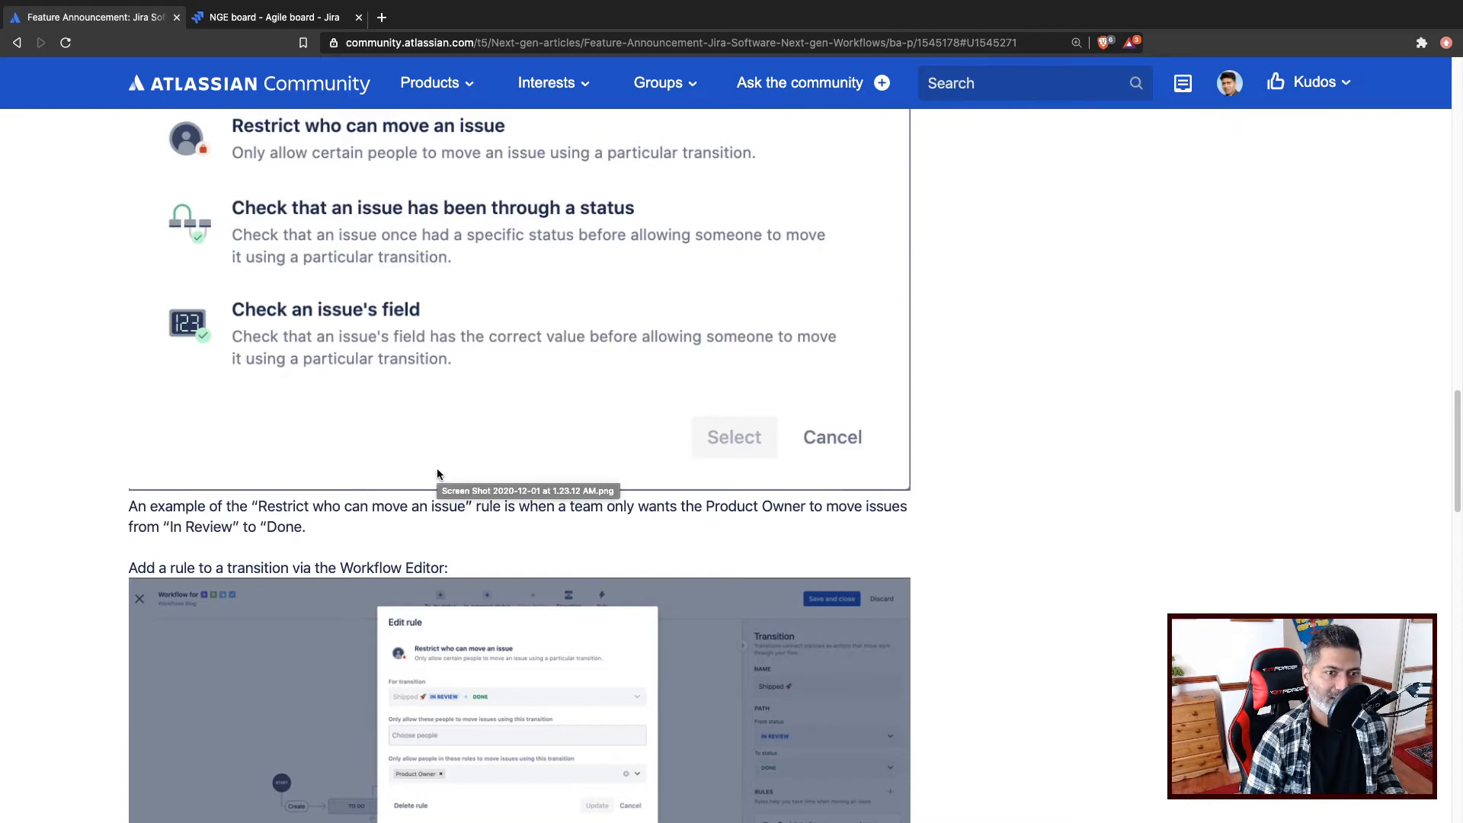
Step: Review the article's restricted transition example and the Dropzones section, then return to the start of the article
scroll(438, 474, down, 10)
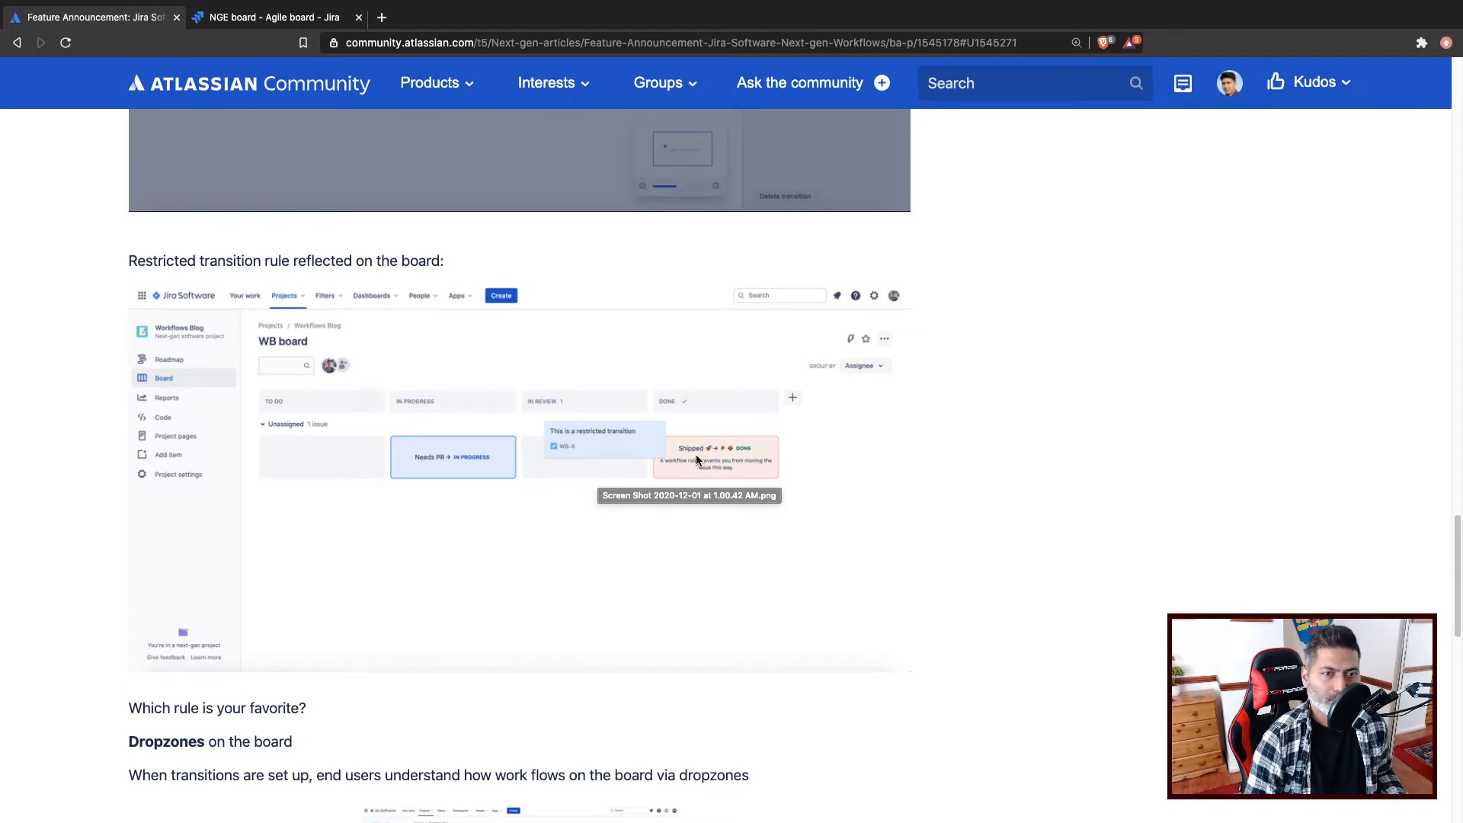
scroll(254, 634, down, 4)
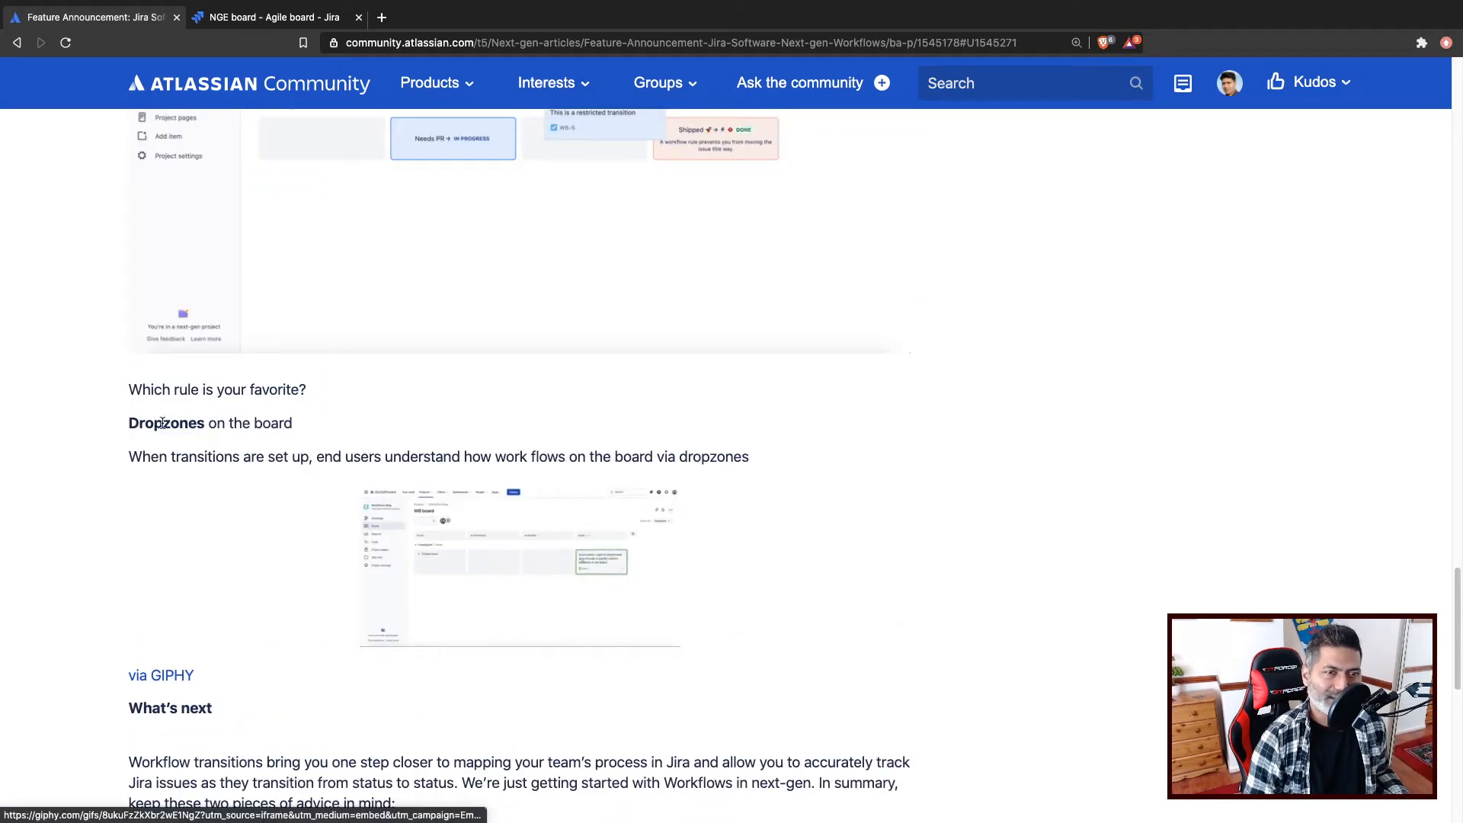
scroll(530, 482, up, 4)
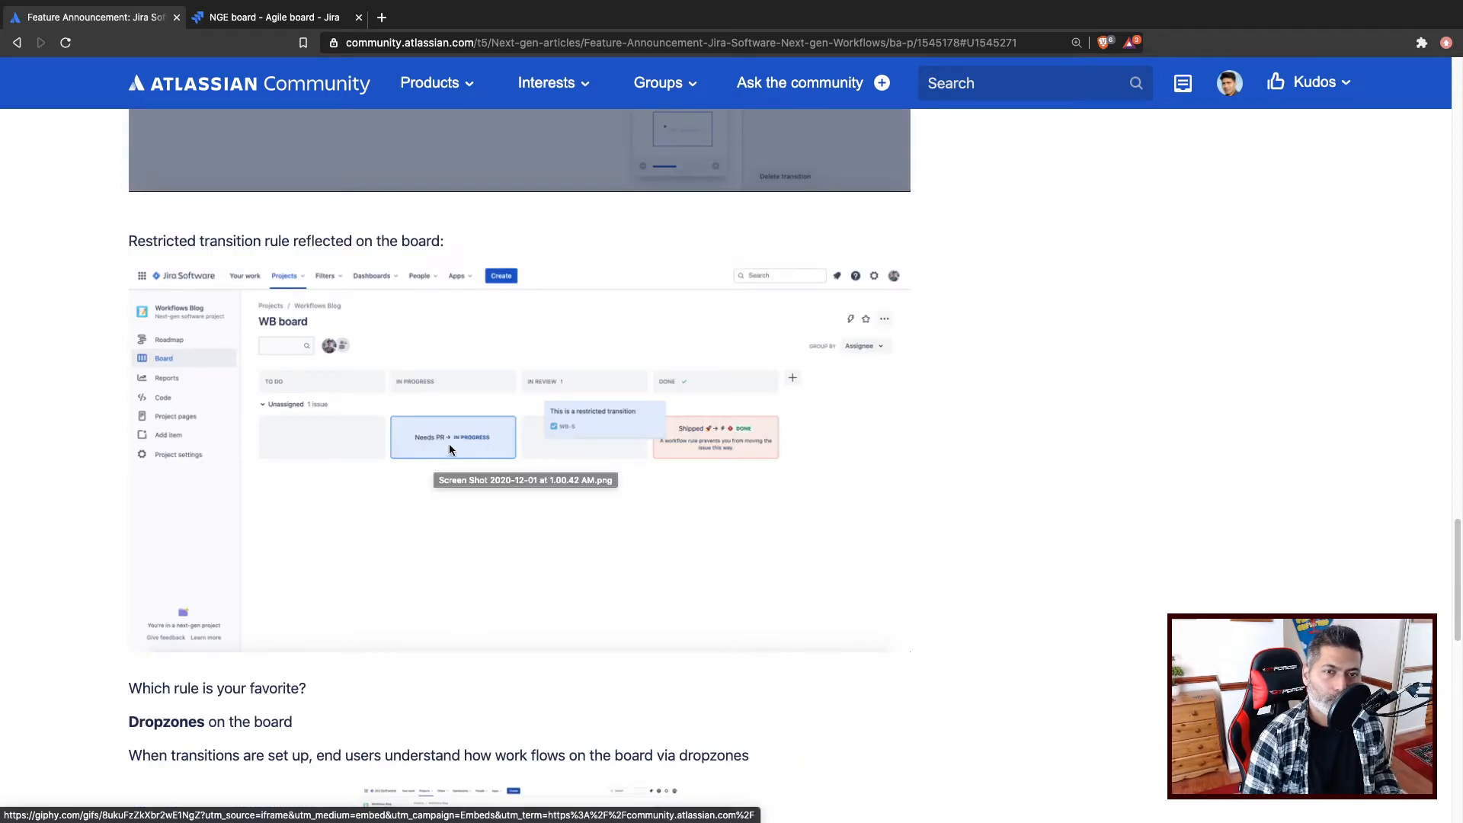
scroll(755, 474, down, 2)
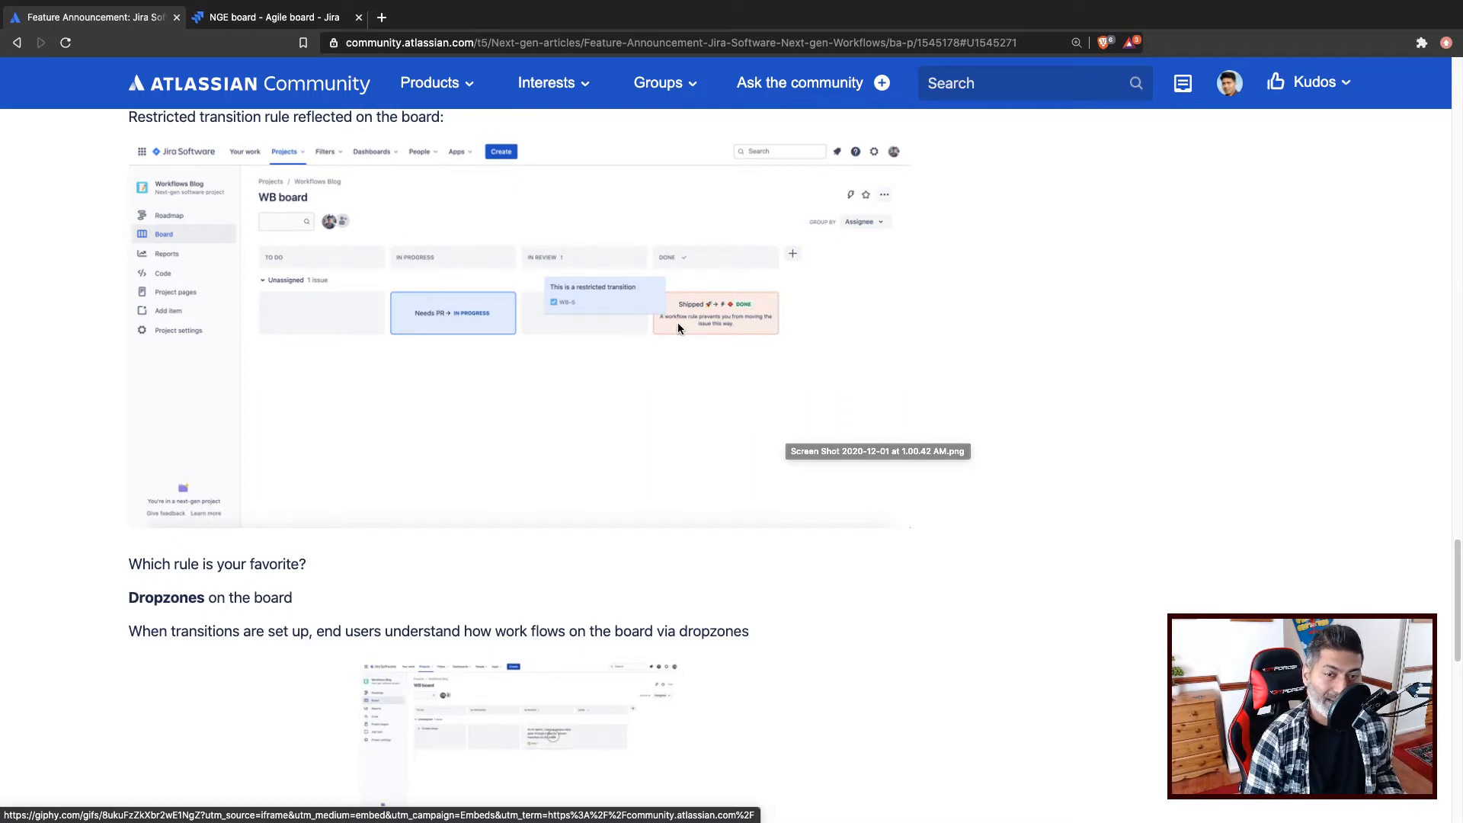
scroll(678, 329, down, 3)
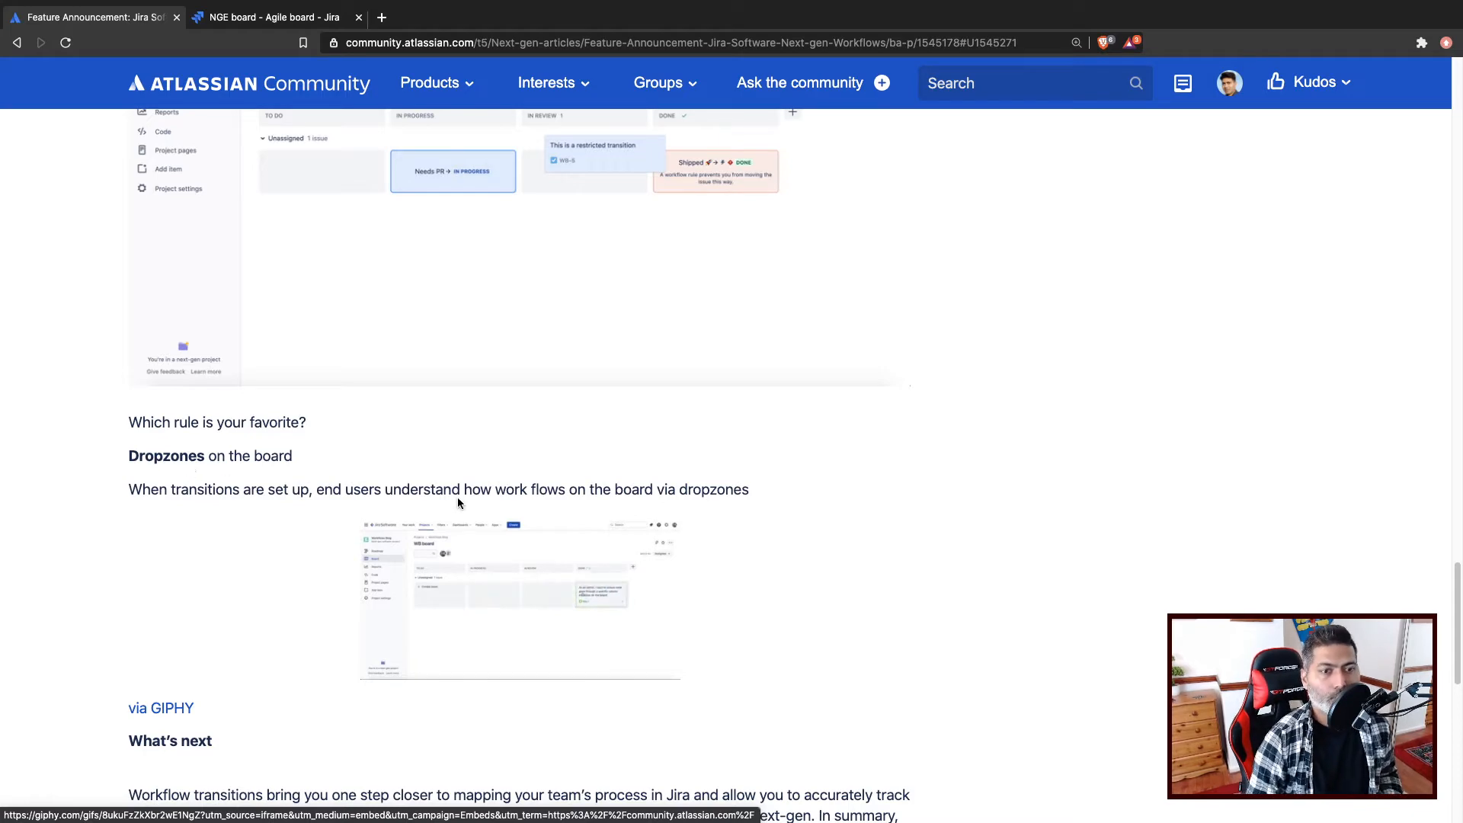
scroll(457, 497, down, 7)
scroll(458, 503, up, 20)
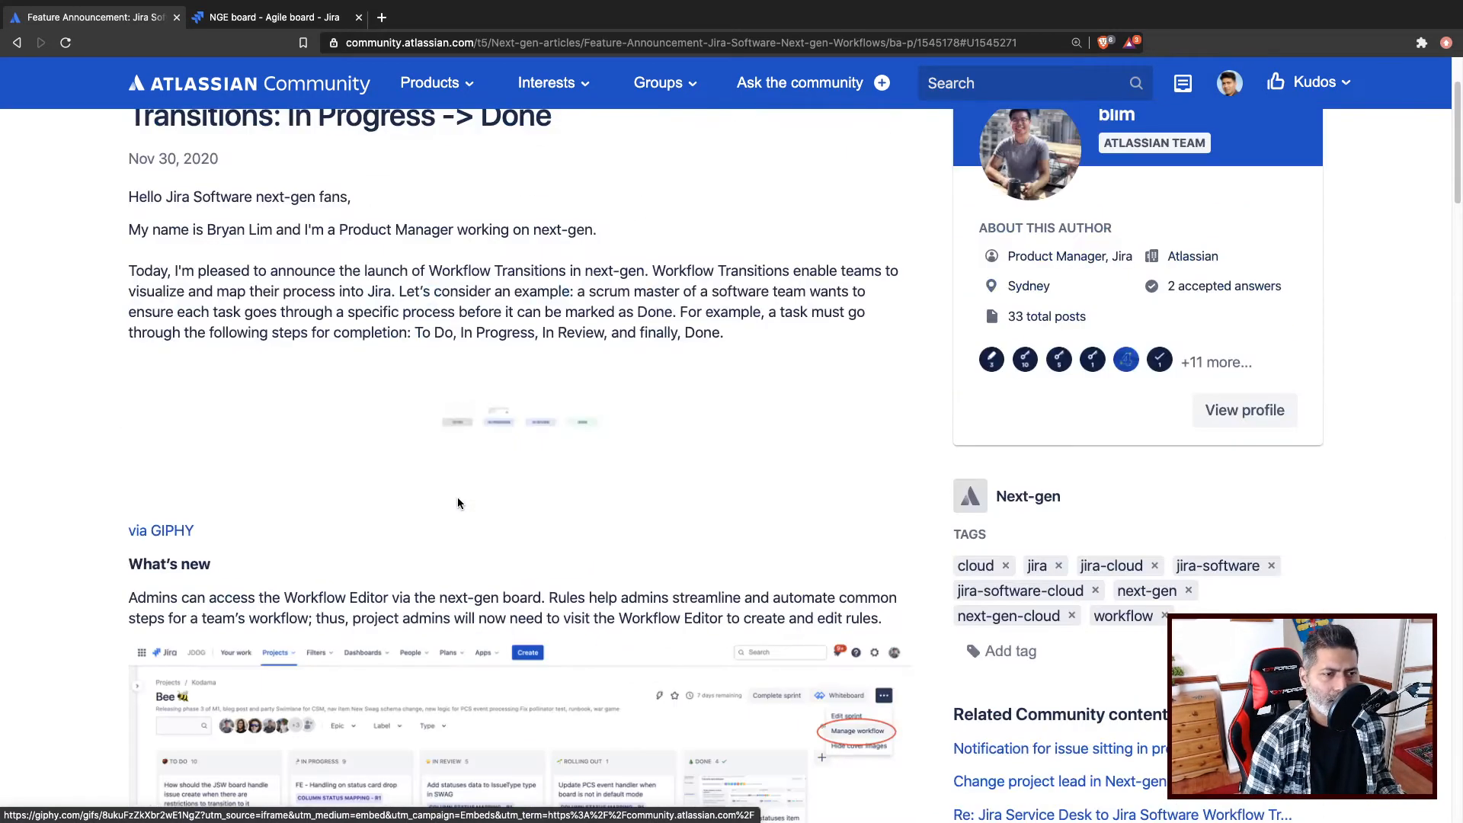
scroll(457, 500, up, 3)
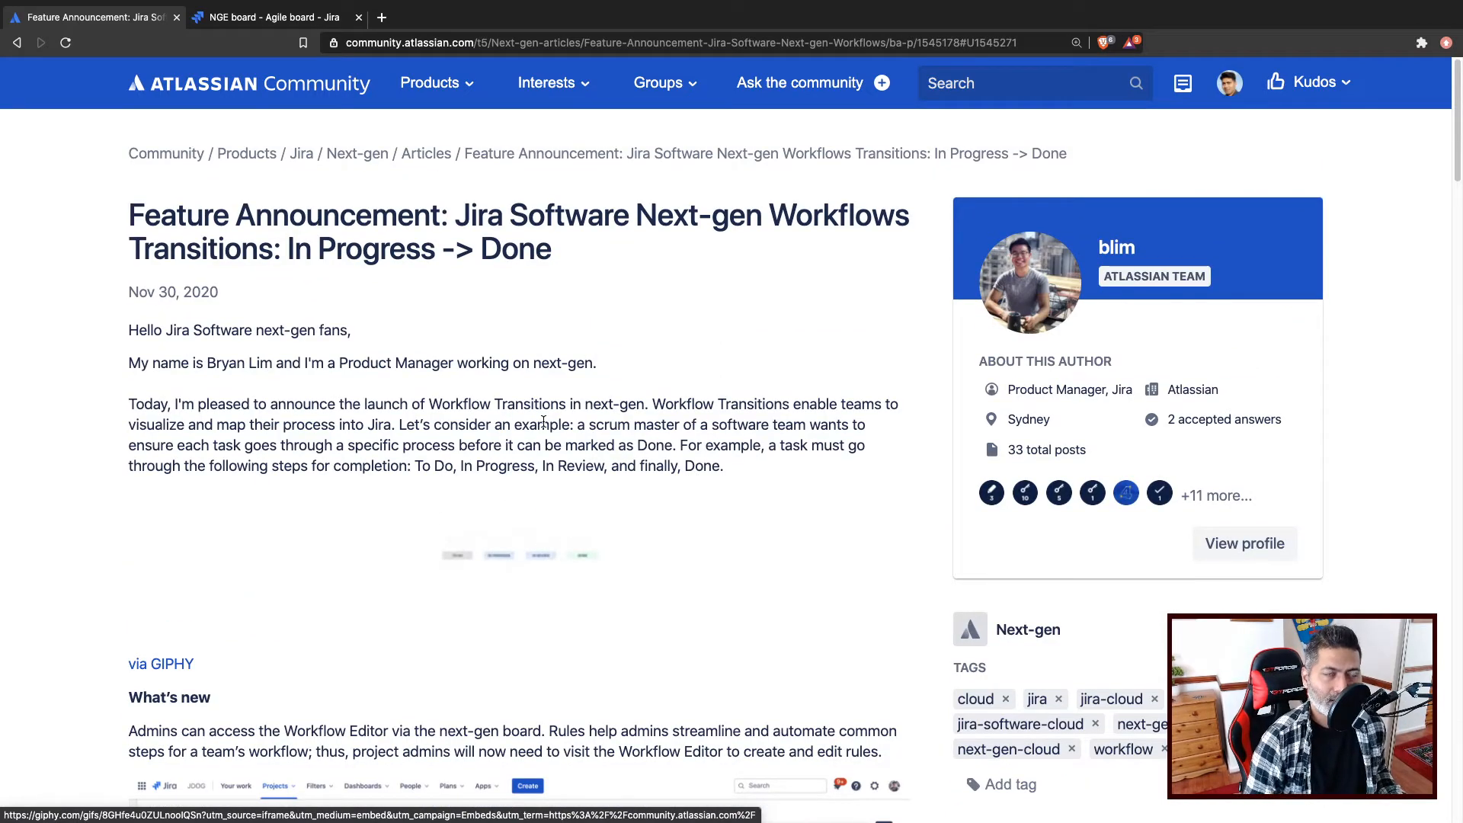
Step: Switch to the Jira NGE board and open the project settings of the Next-gen Epics project
key(ctrl+Tab)
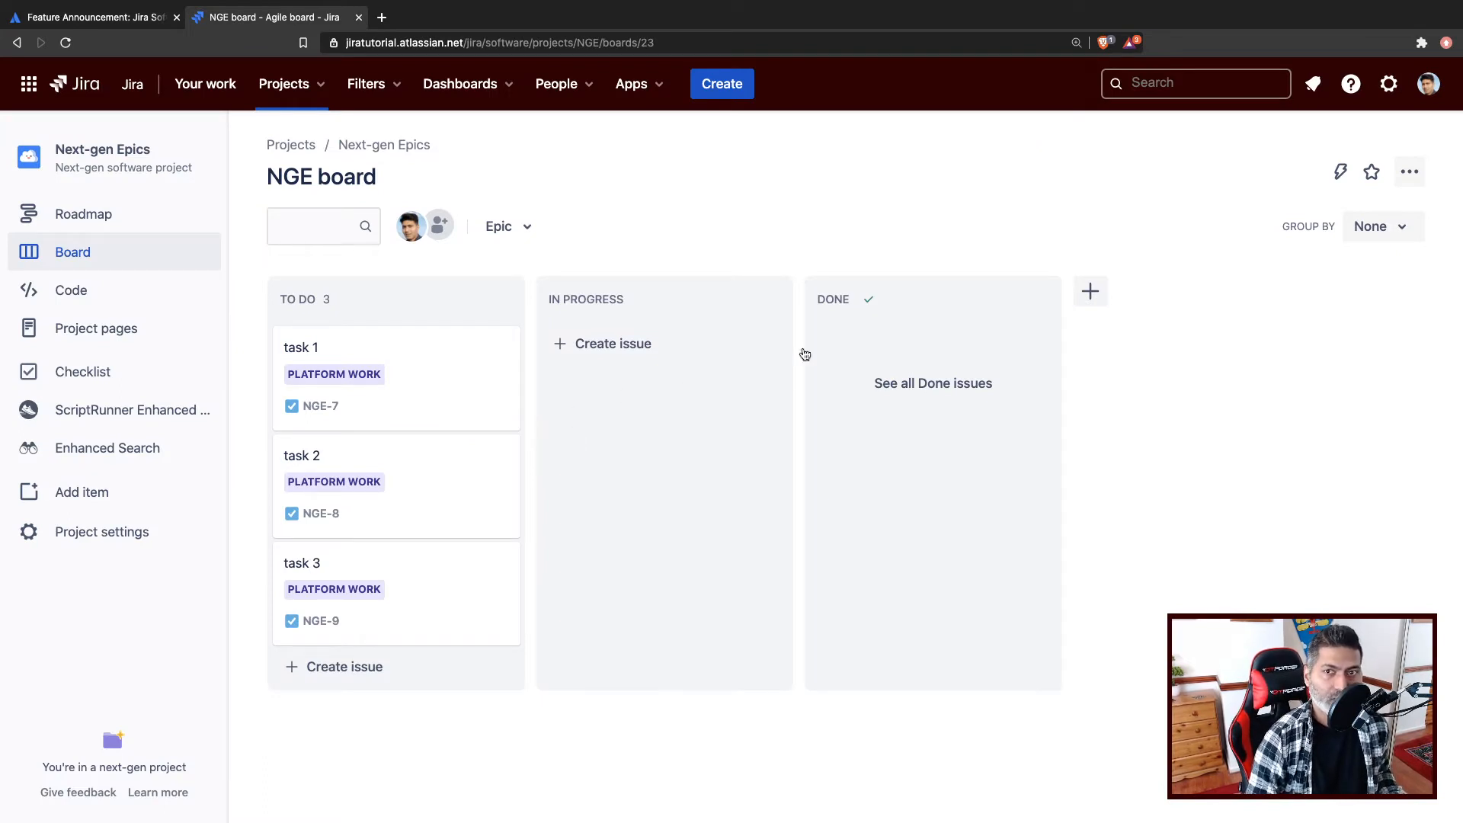
mouse_move(822, 349)
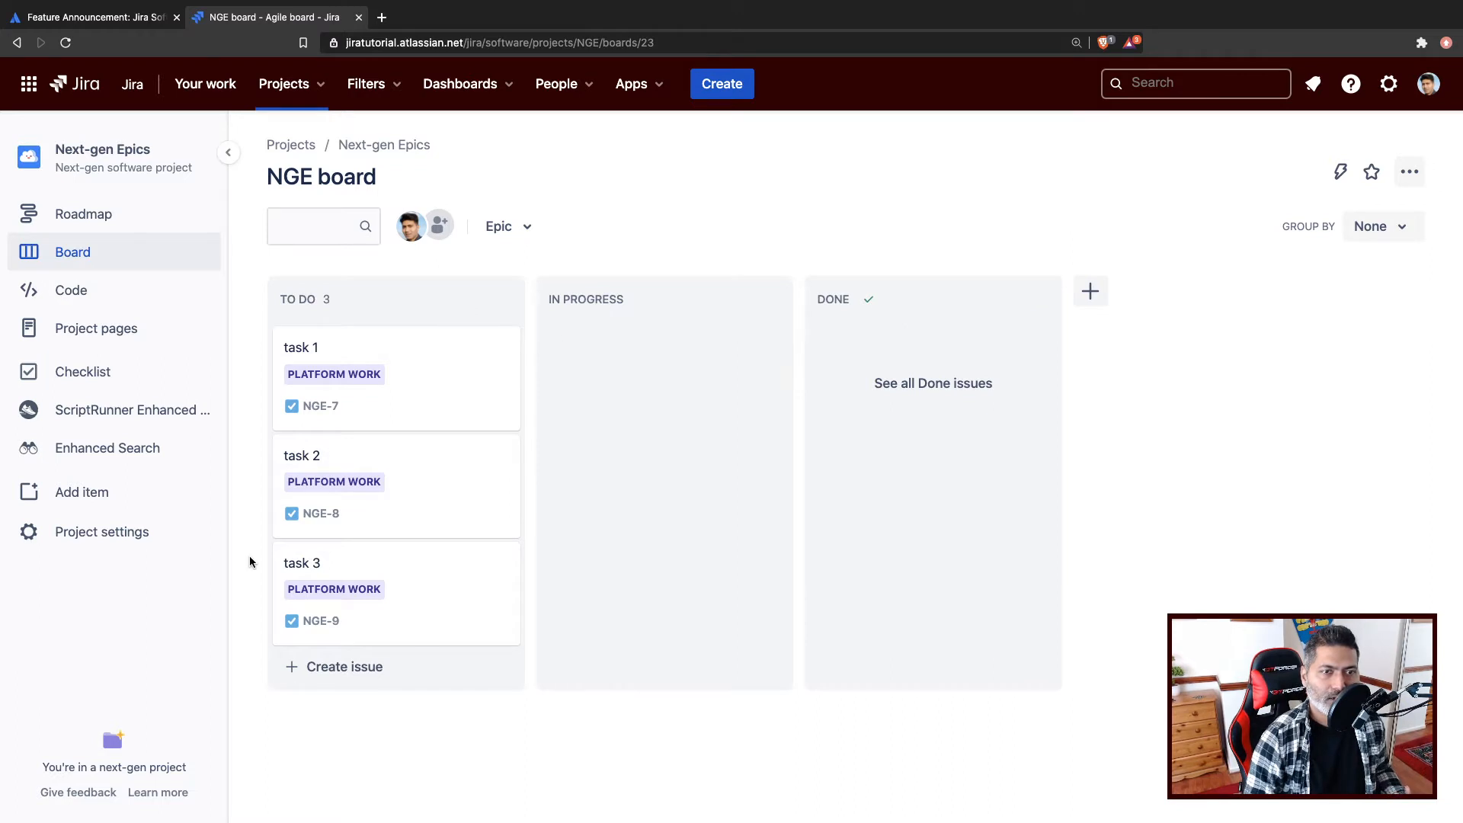
click(114, 544)
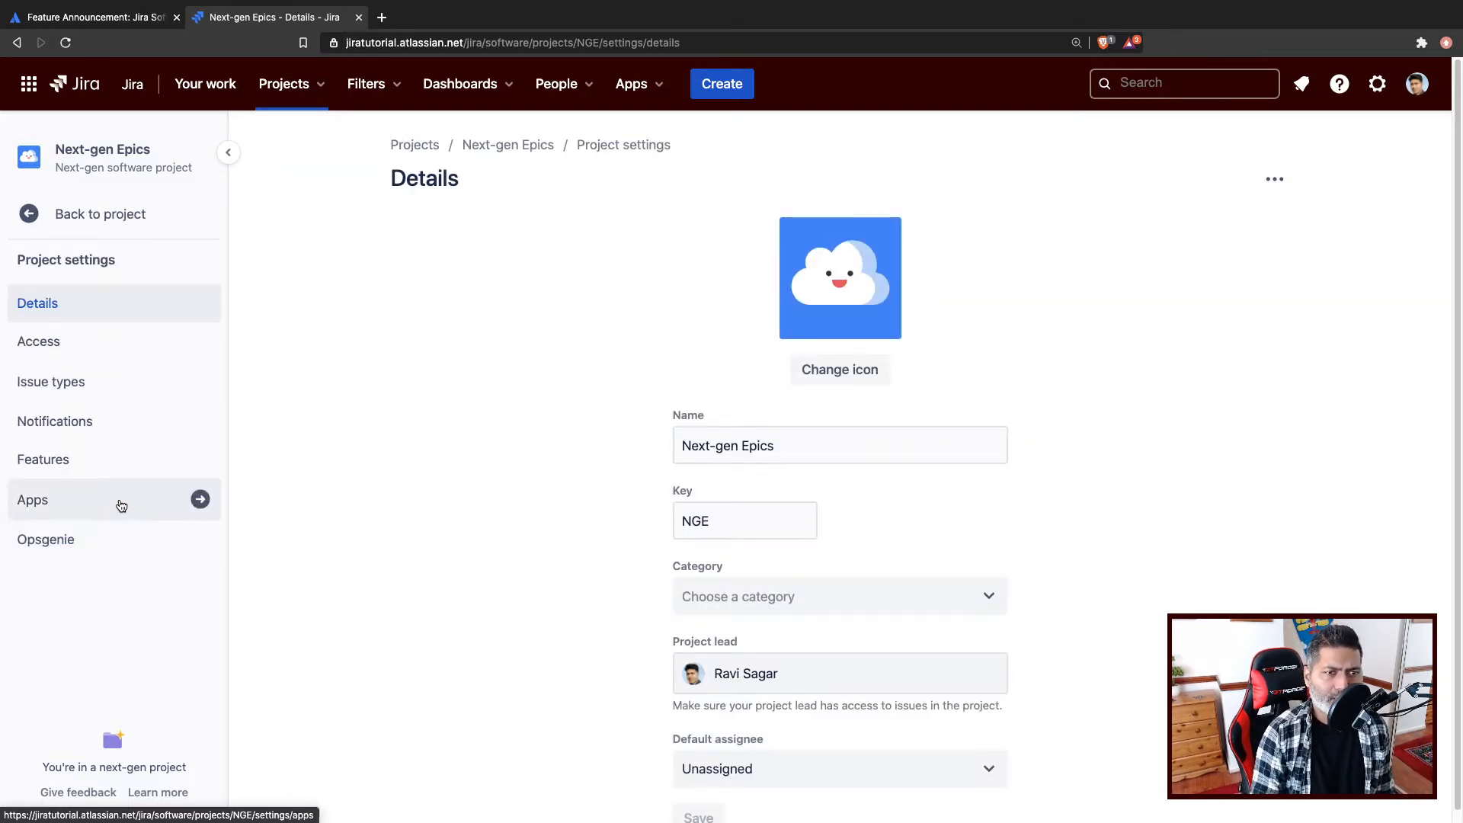
click(67, 505)
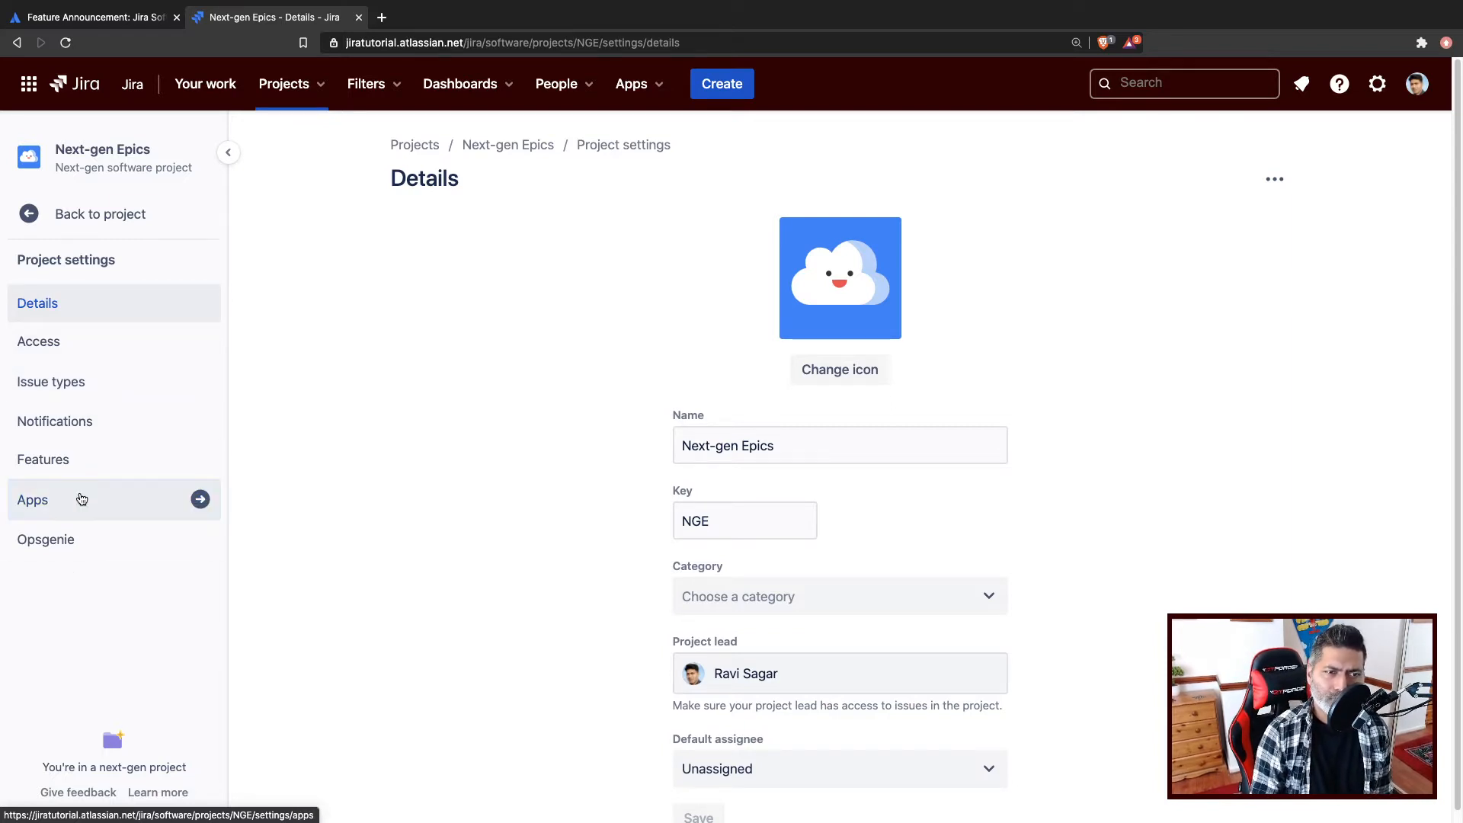
click(81, 500)
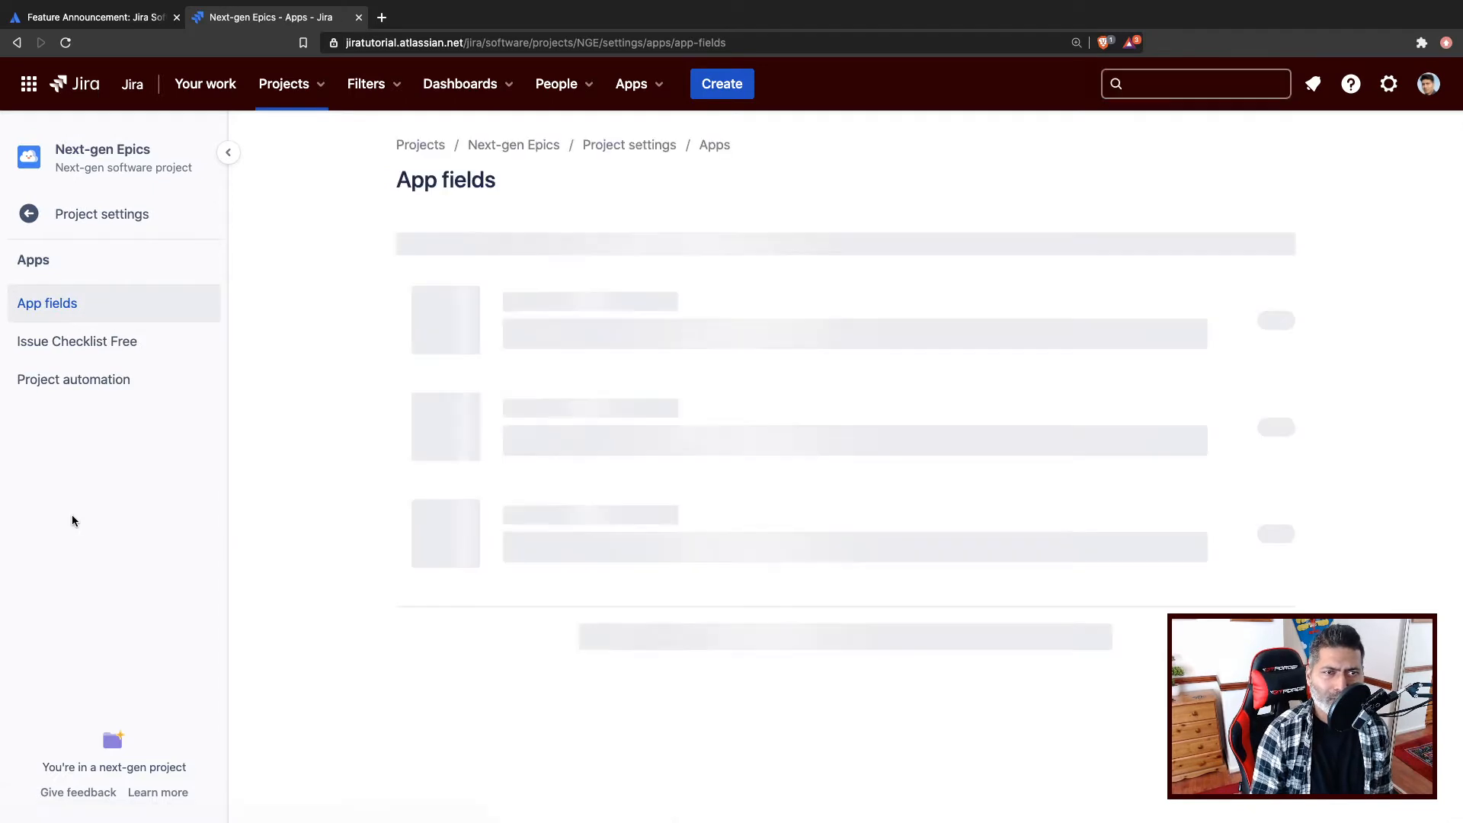
click(17, 42)
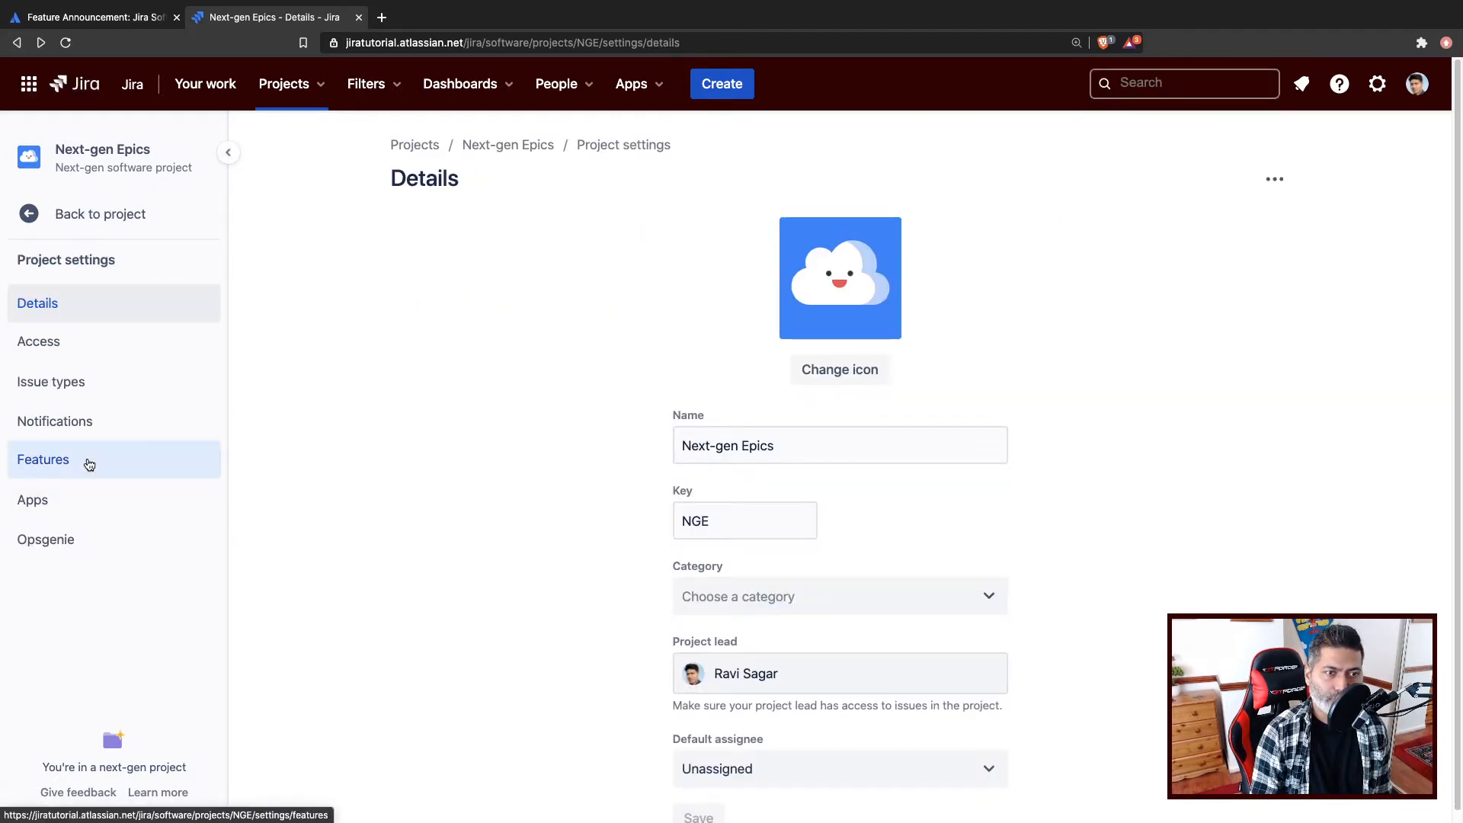
Step: Enable the Reports feature in the feature settings of the Next-gen Epics project
click(89, 465)
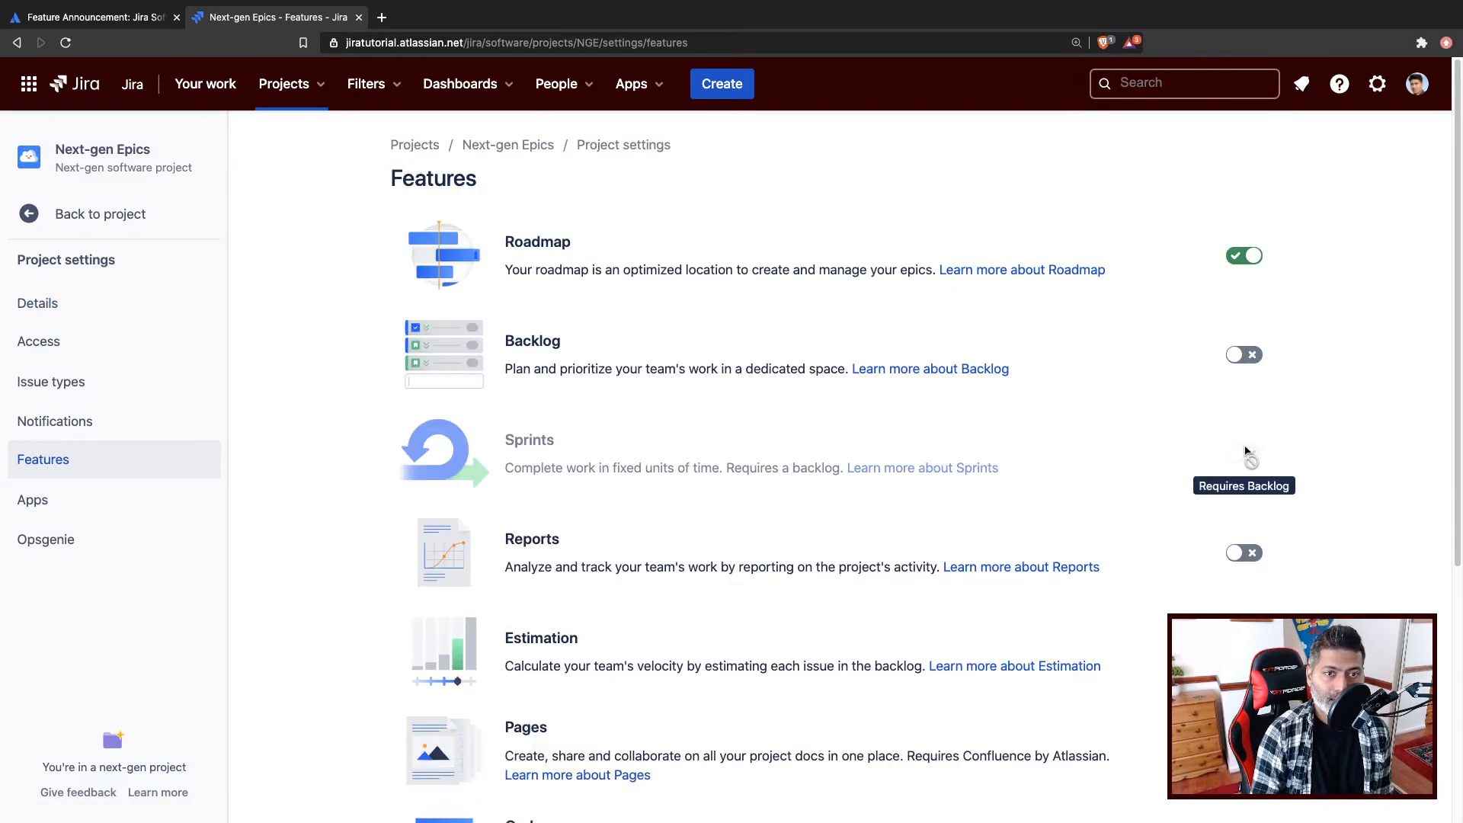
scroll(1245, 450, down, 5)
scroll(1246, 452, up, 1)
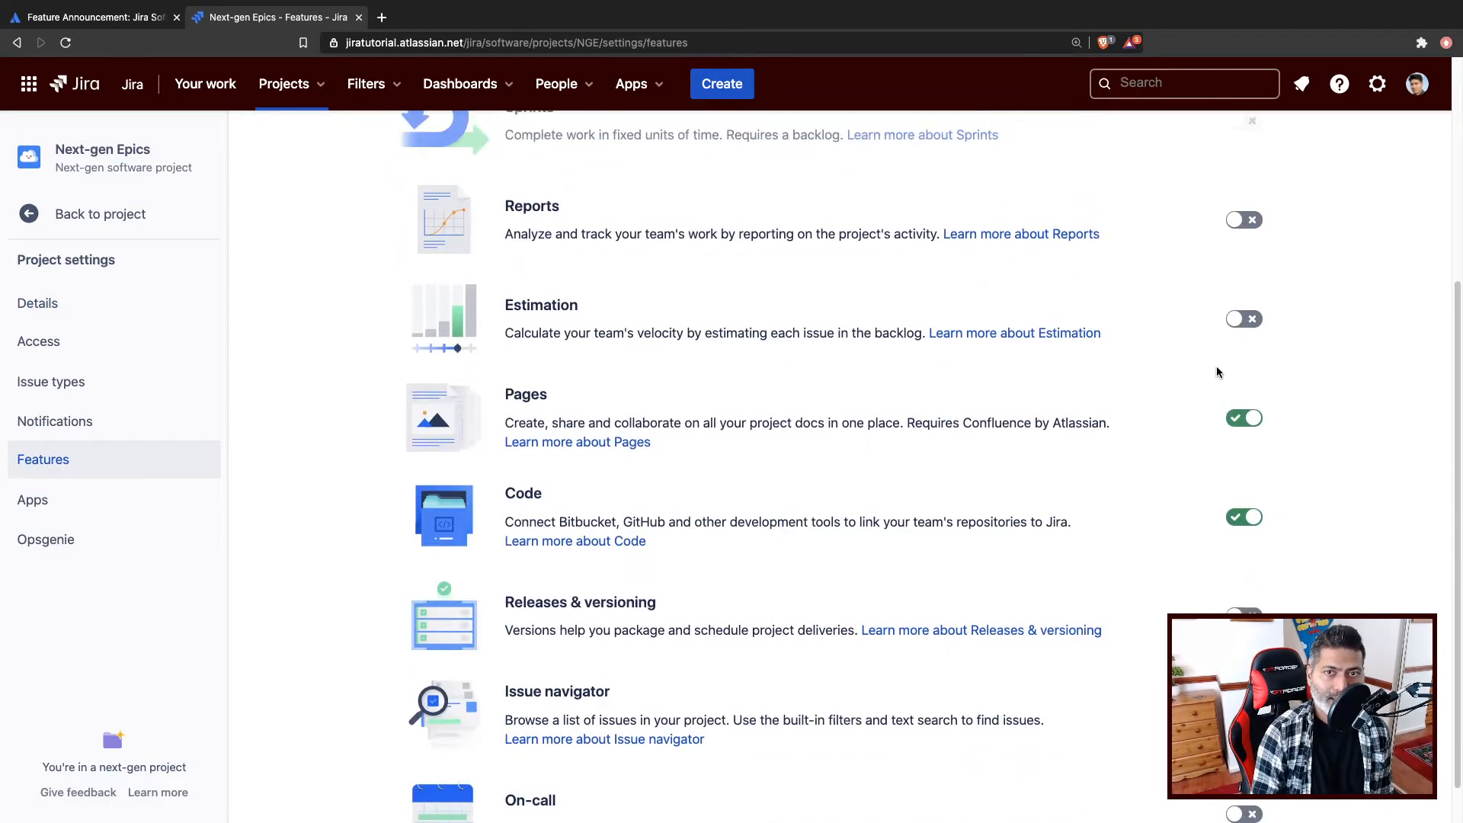
click(1245, 220)
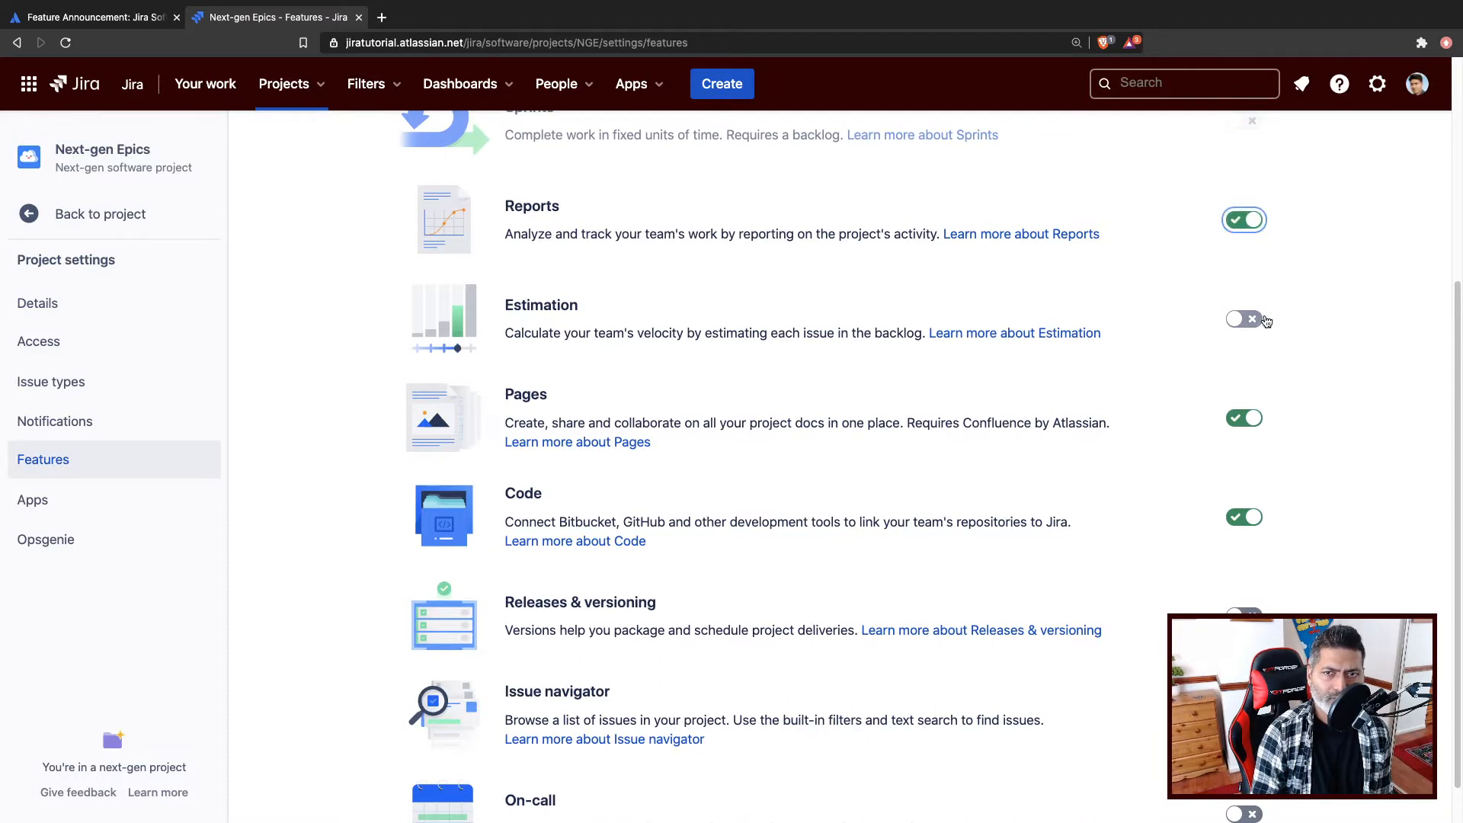
Step: Enable the Estimation and Releases & versioning features for the Next-gen Epics project
click(1246, 319)
scroll(1274, 427, down, 1)
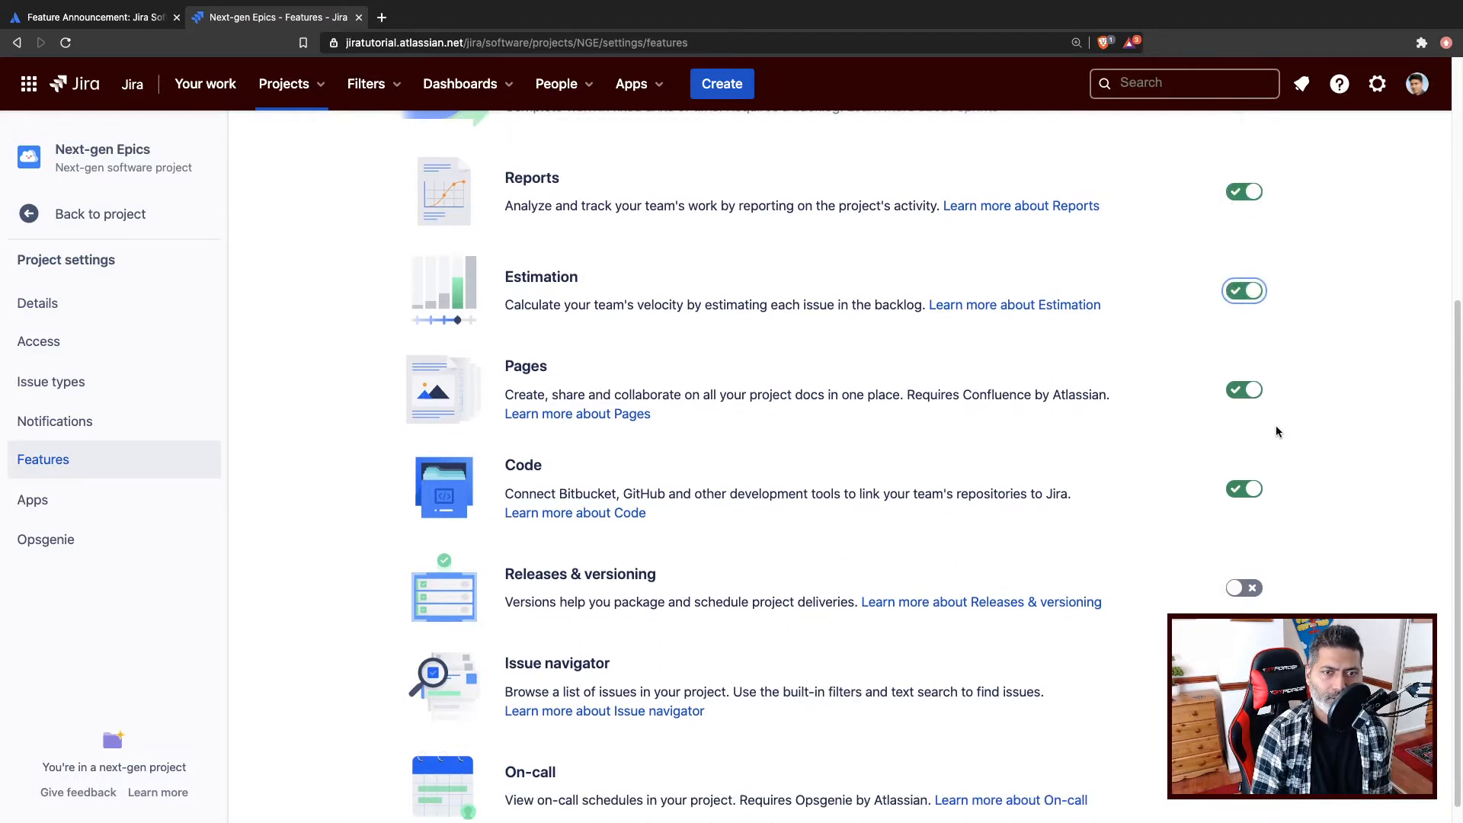
click(1244, 588)
scroll(1244, 588, down, 1)
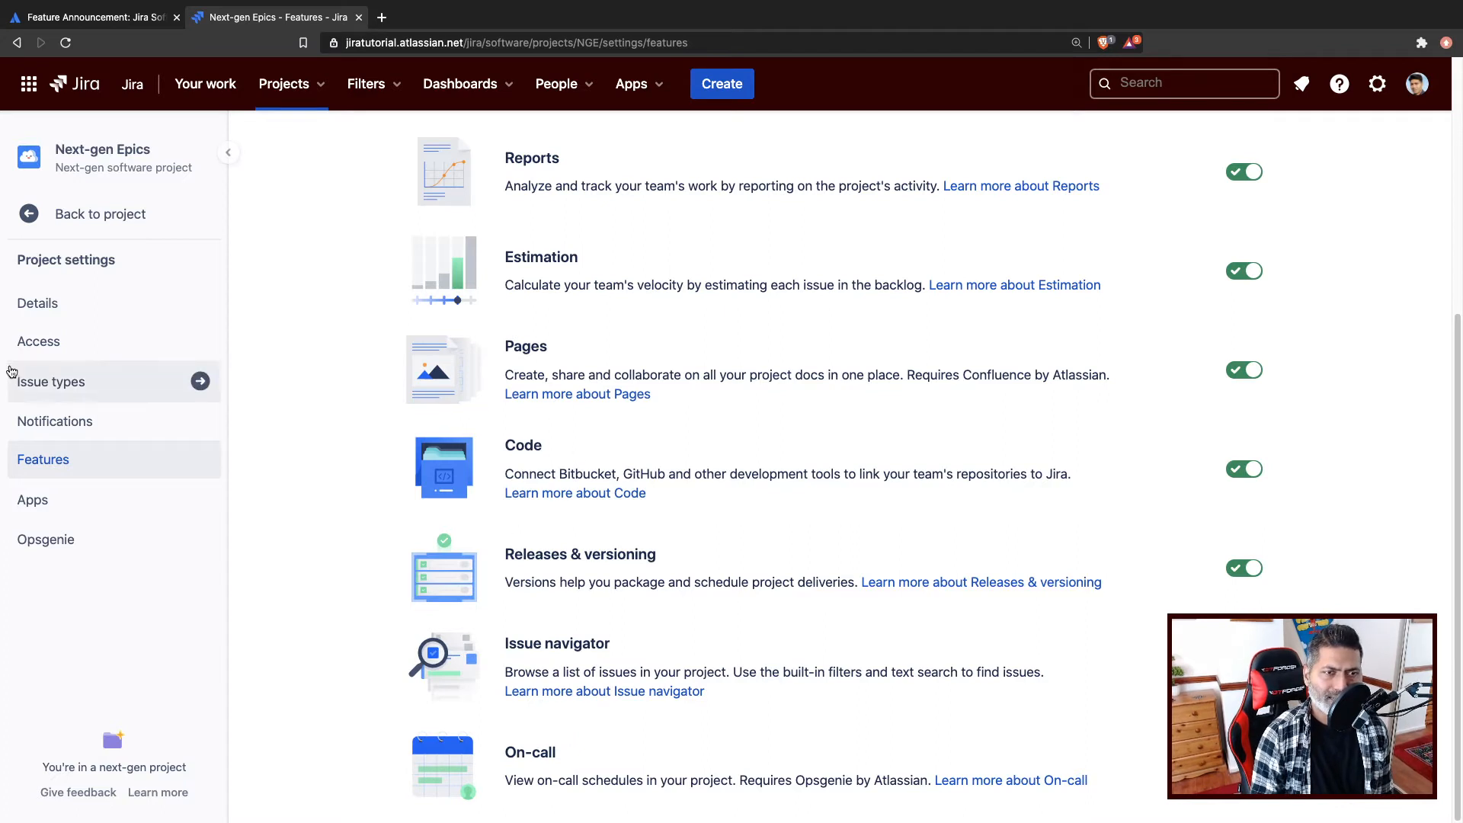
Step: Open the project's issue type settings and review the Task type's fields and its access restriction information
click(61, 384)
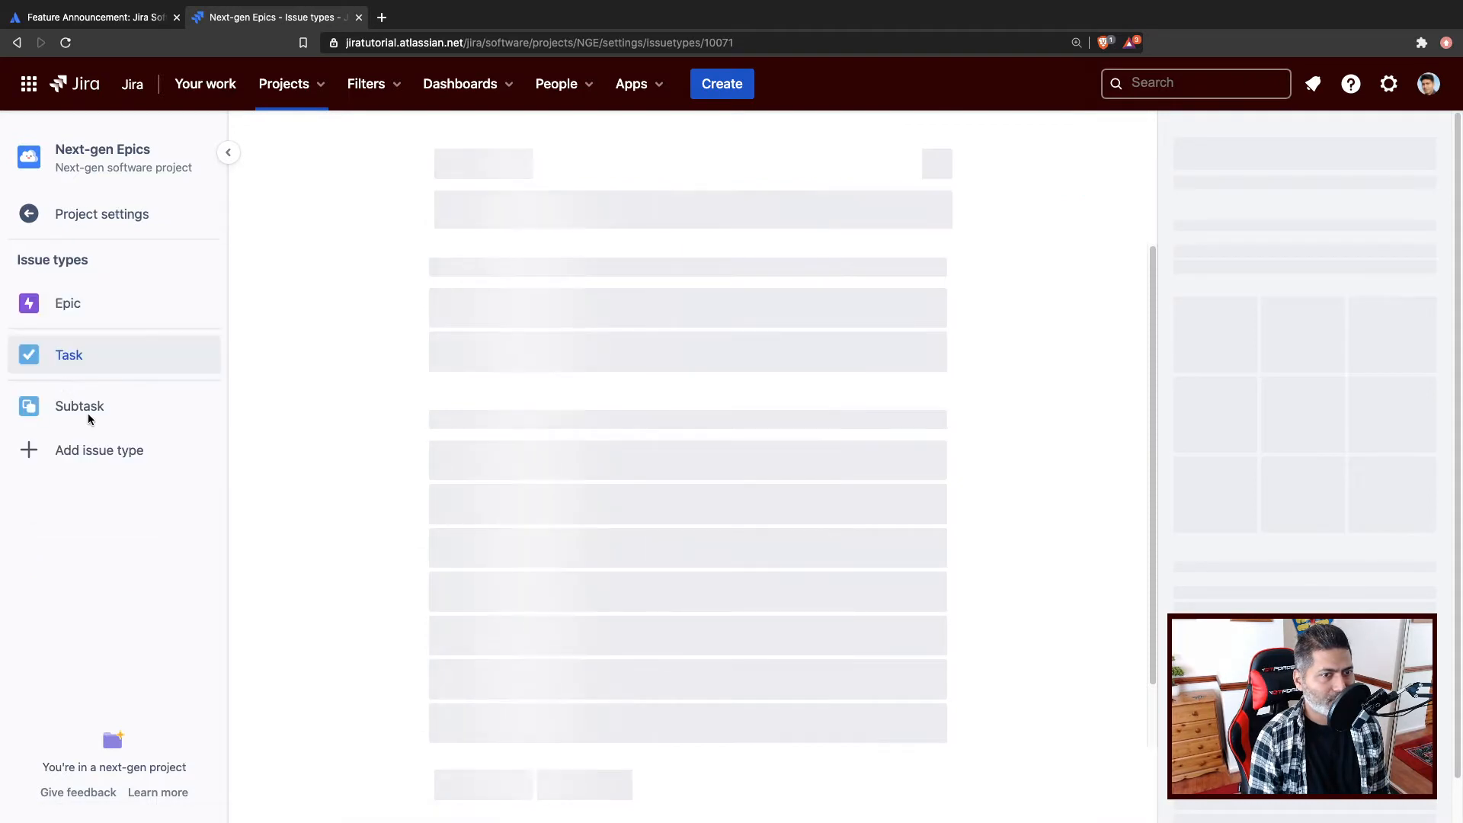
scroll(587, 372, down, 1)
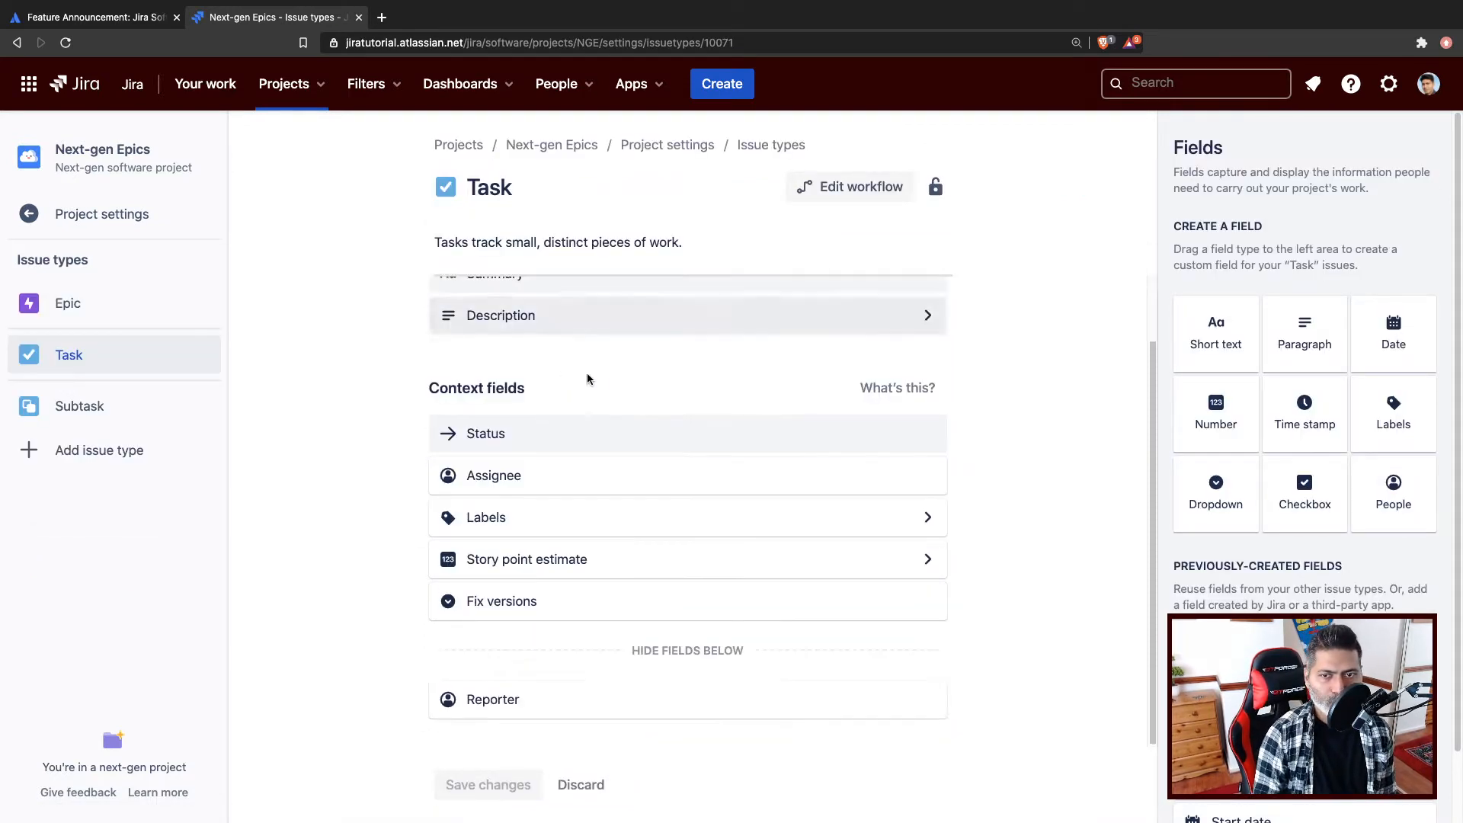
mouse_move(570, 441)
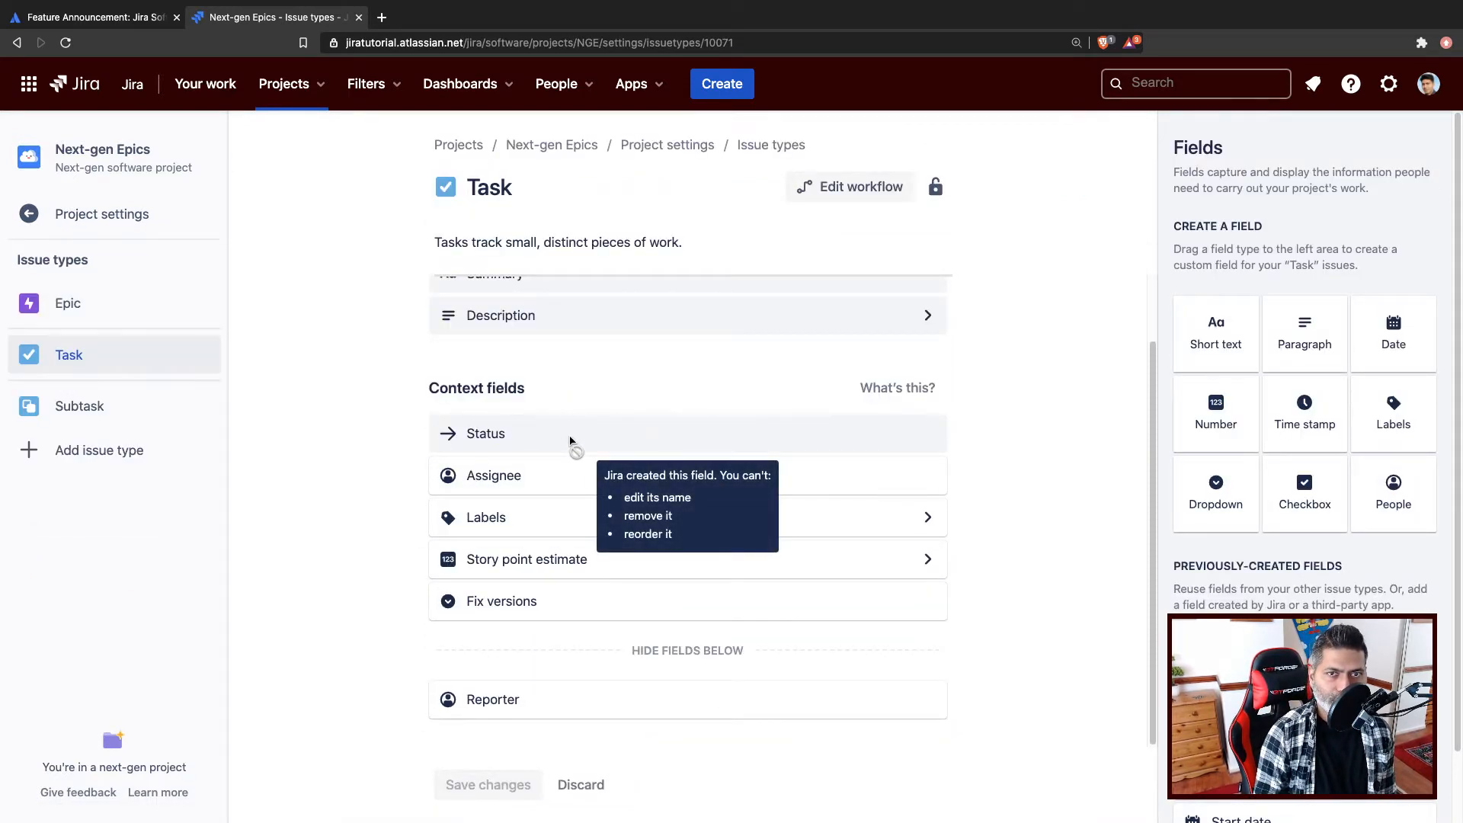
scroll(570, 441, up, 1)
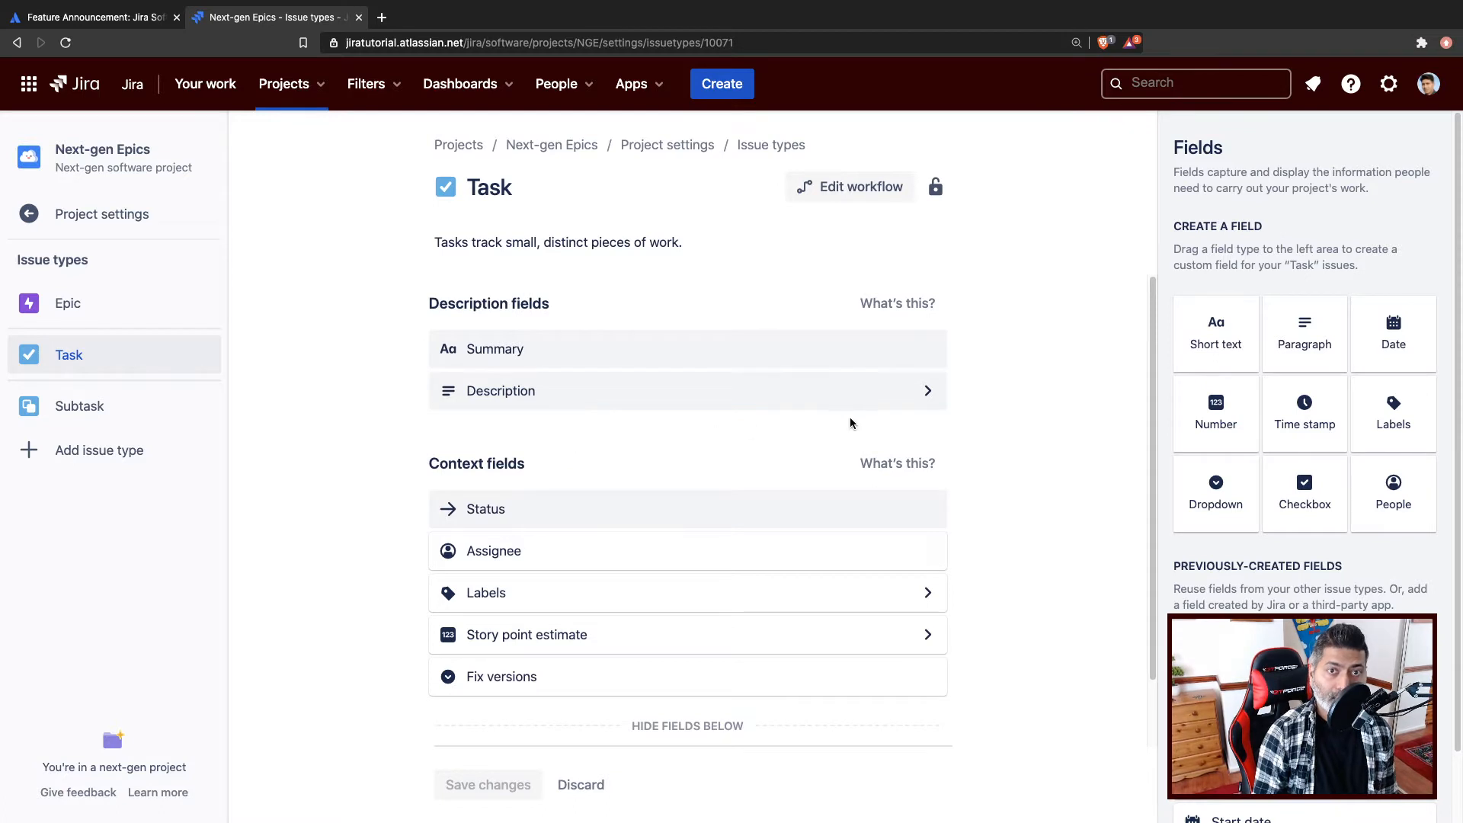
click(936, 187)
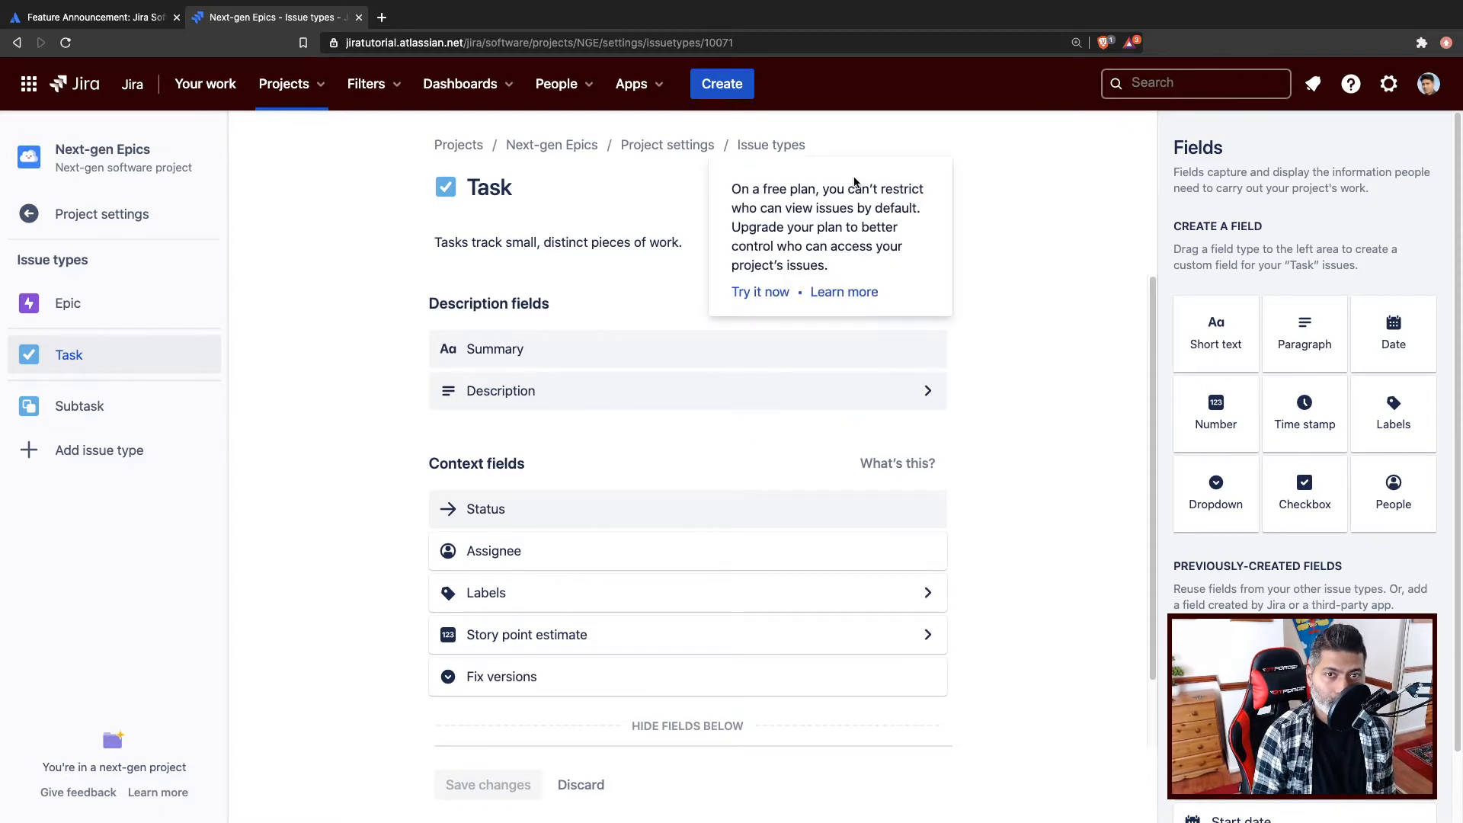
click(1023, 242)
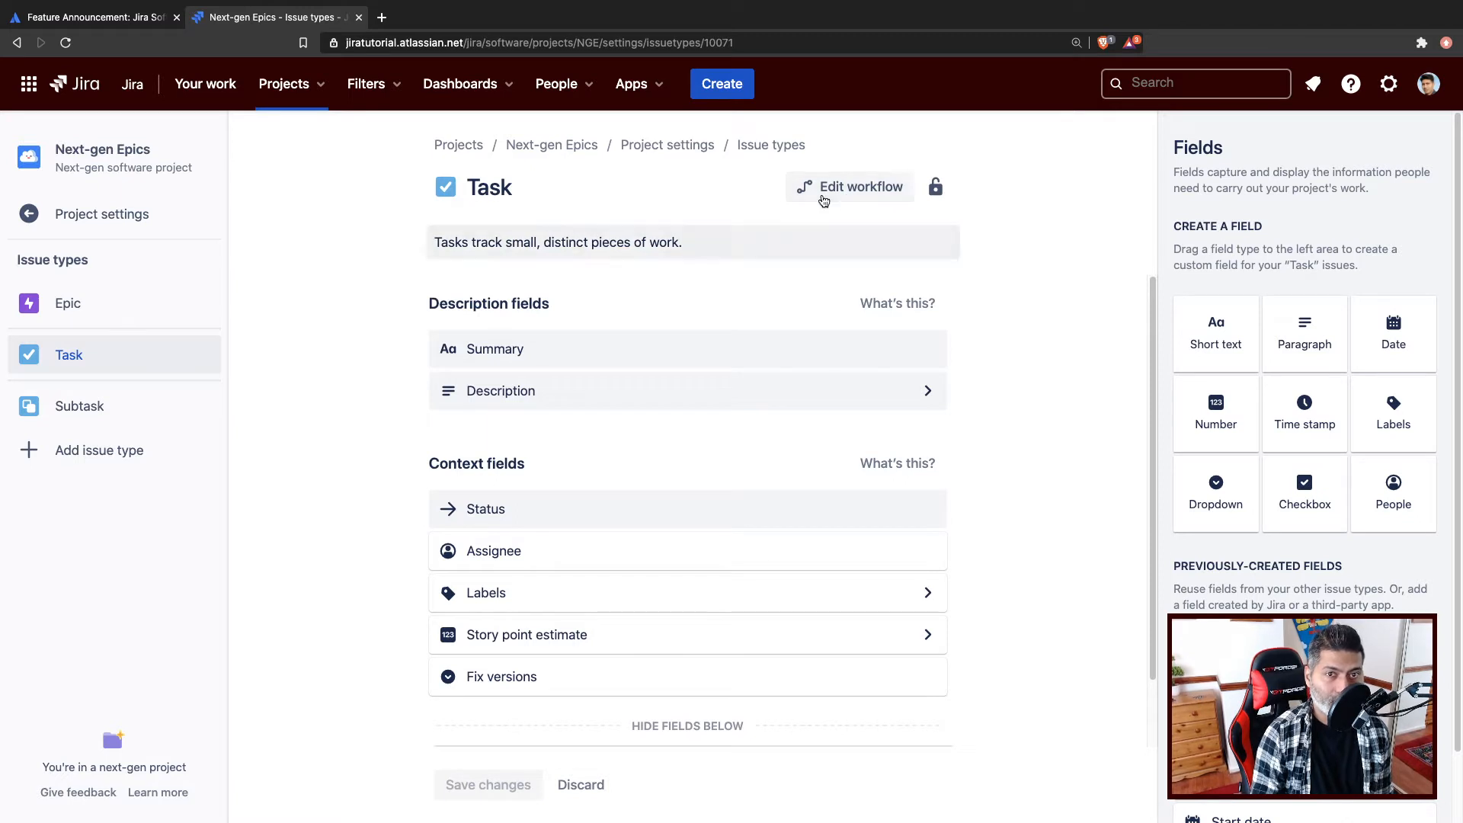
Step: Look at the Epic issue type, return to Task and open its workflow for editing
click(83, 308)
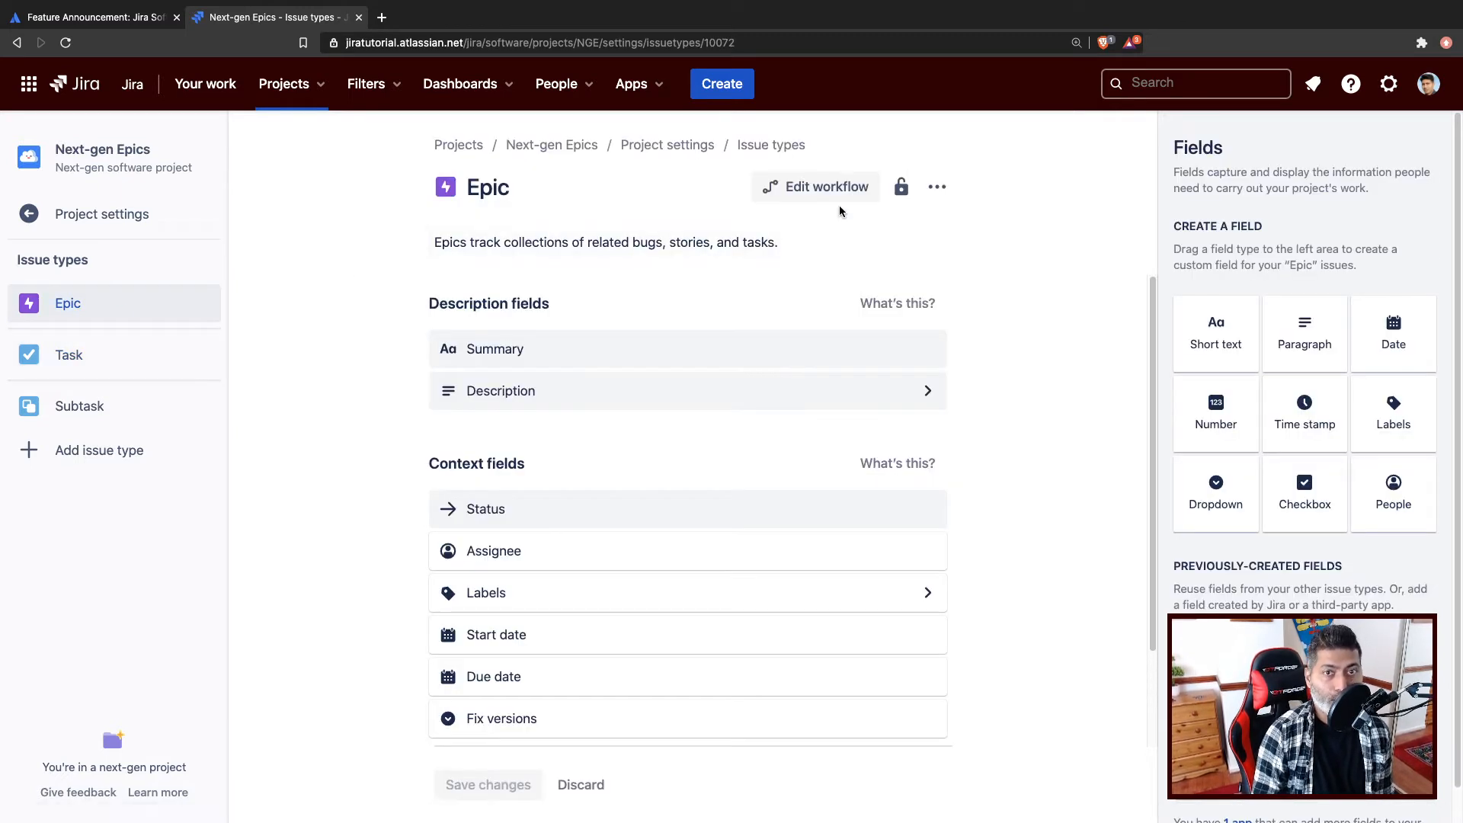
click(98, 354)
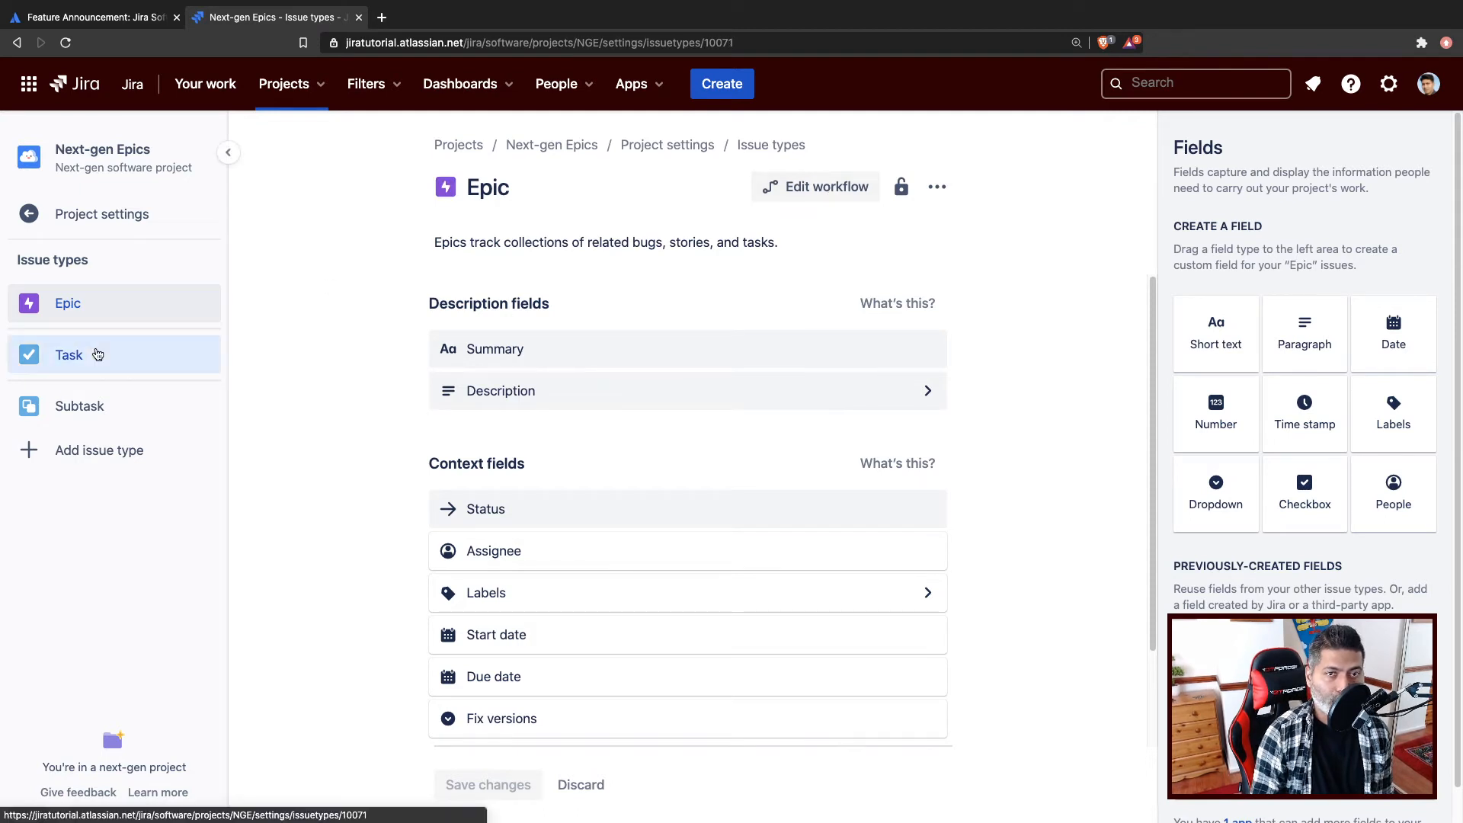
click(877, 192)
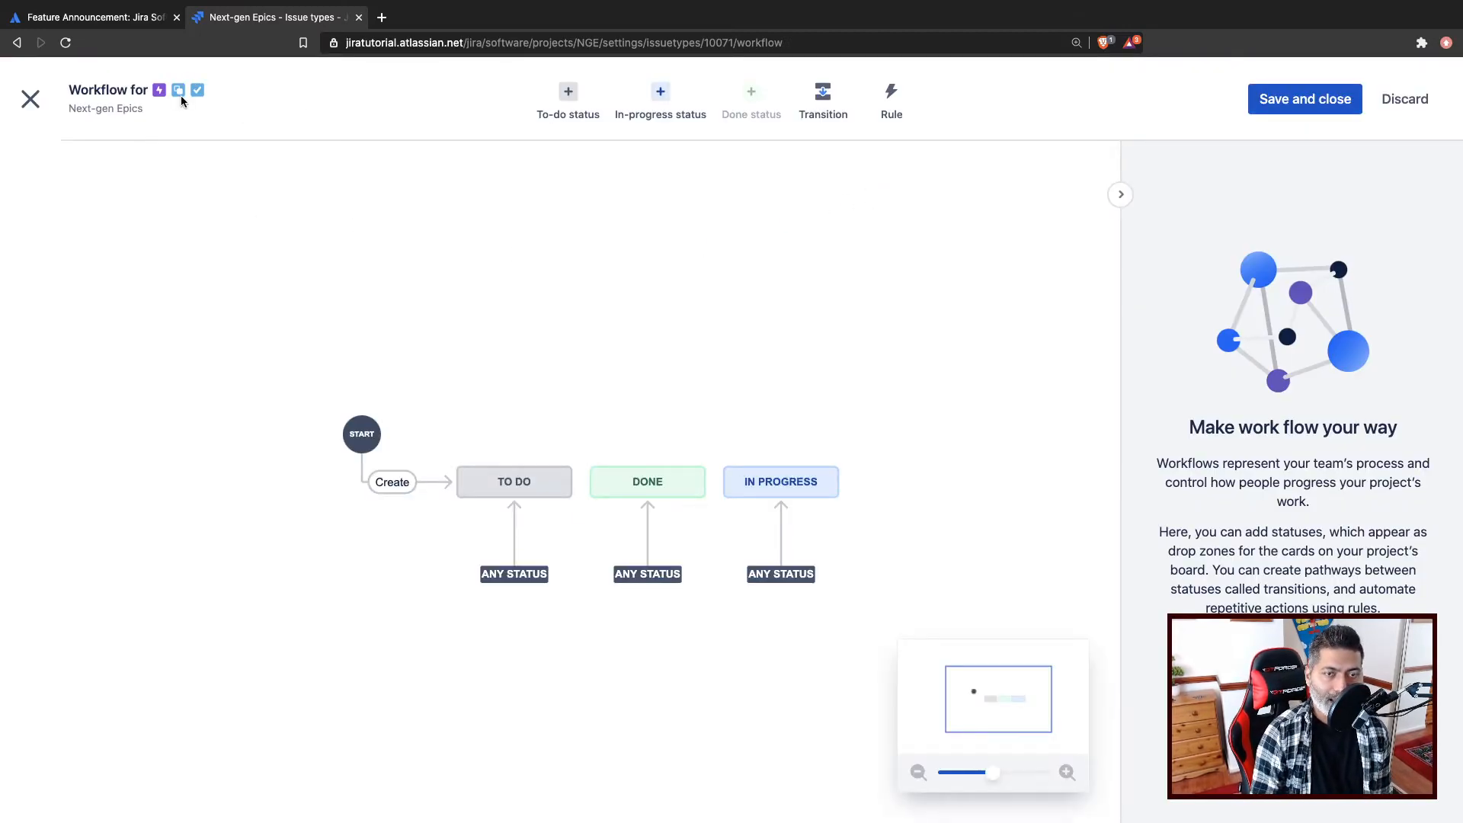
Step: Examine the workflow diagram and the details of the Create transition leading to the To Do status
drag(564, 377, 445, 300)
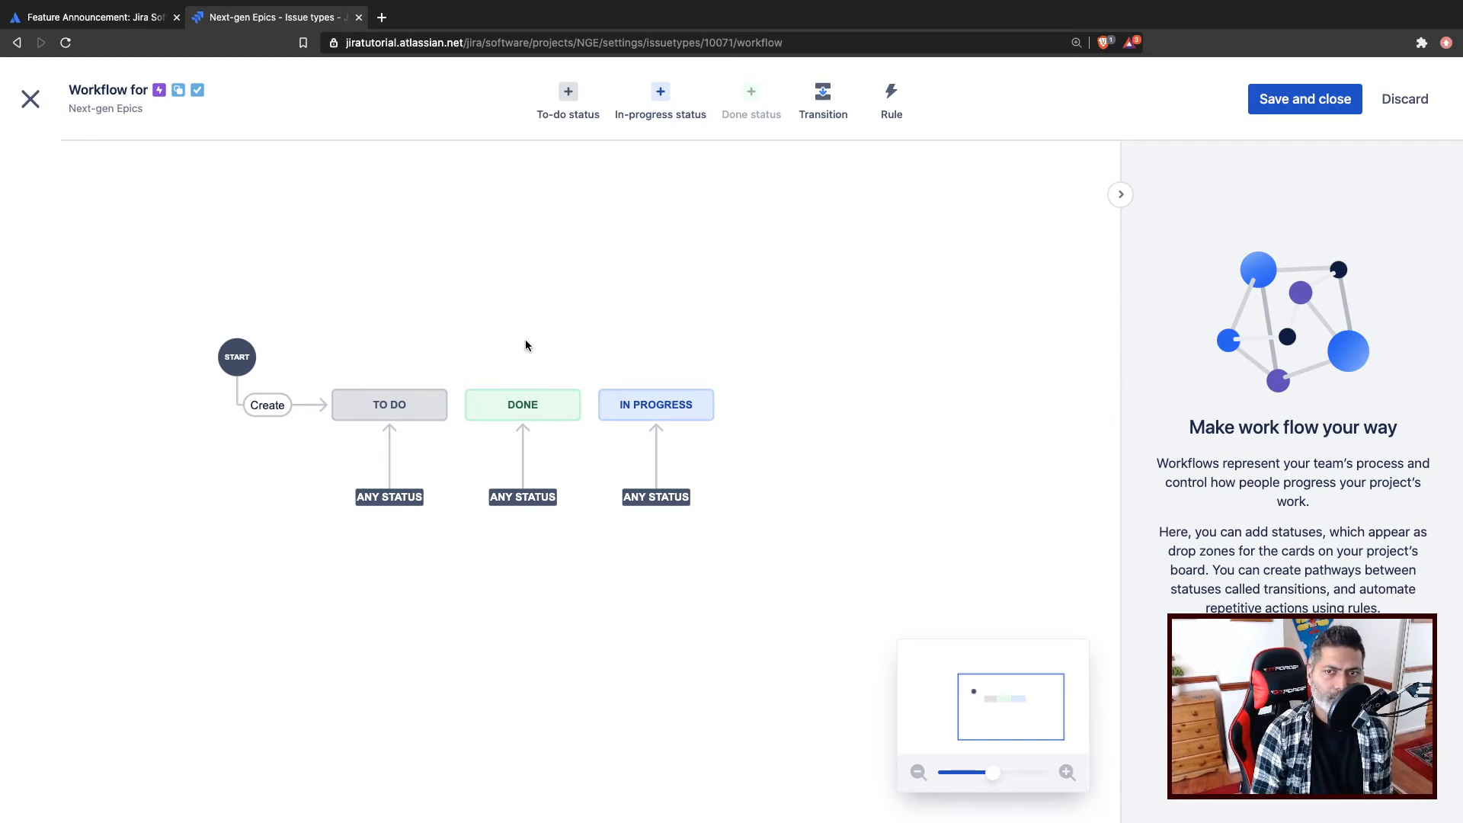
click(1121, 195)
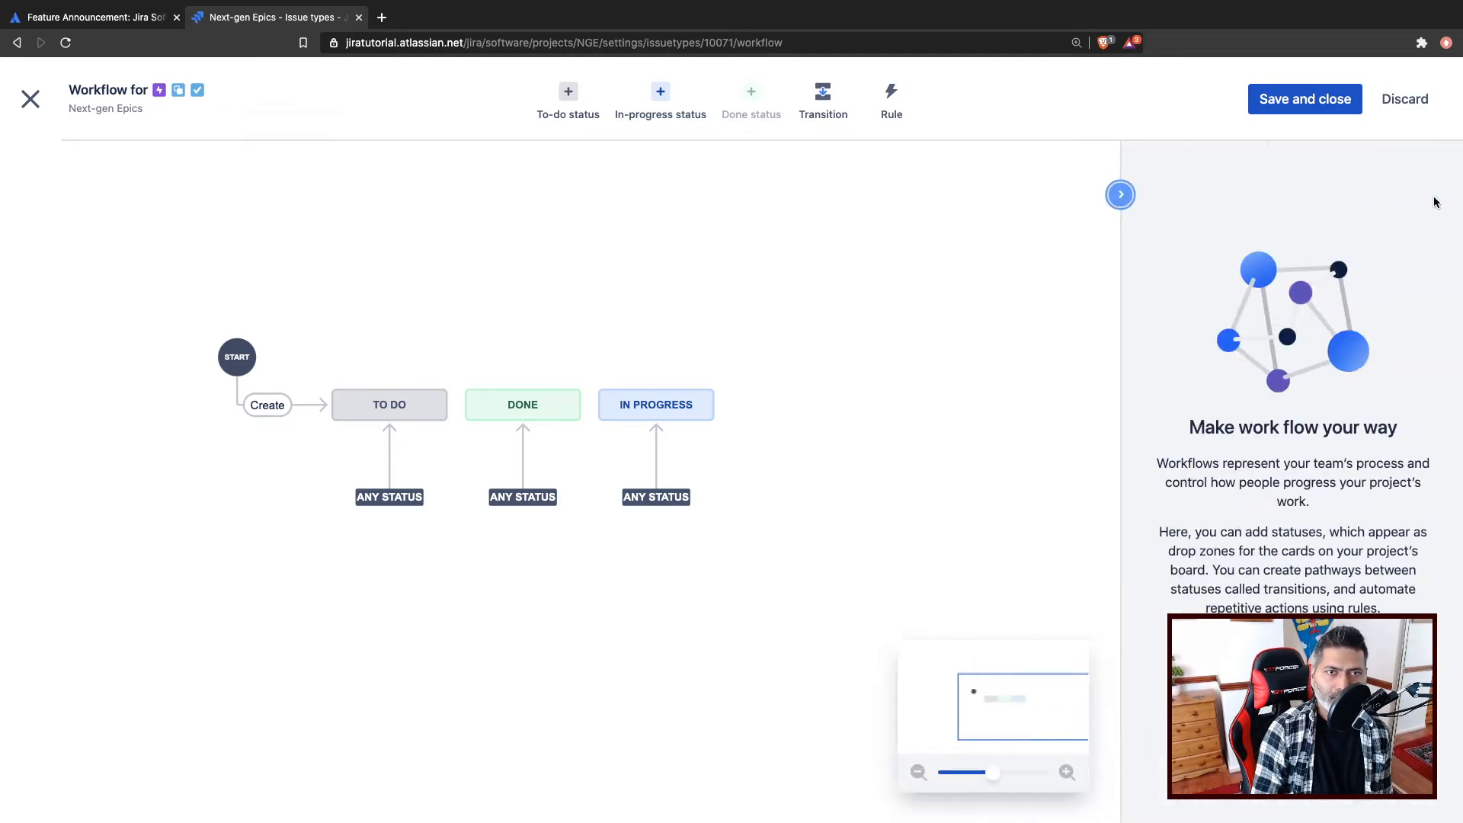
click(1437, 198)
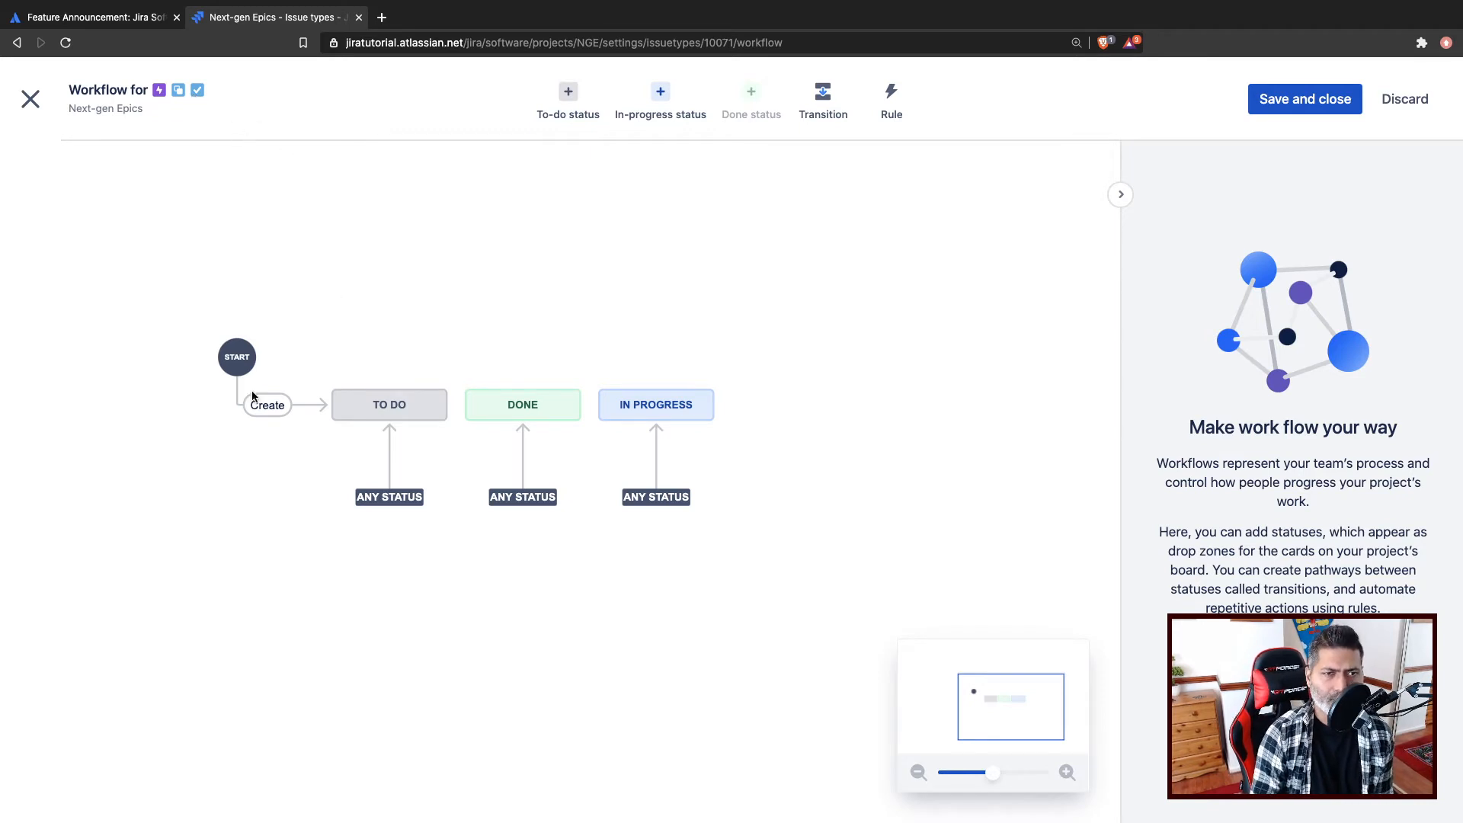
click(268, 409)
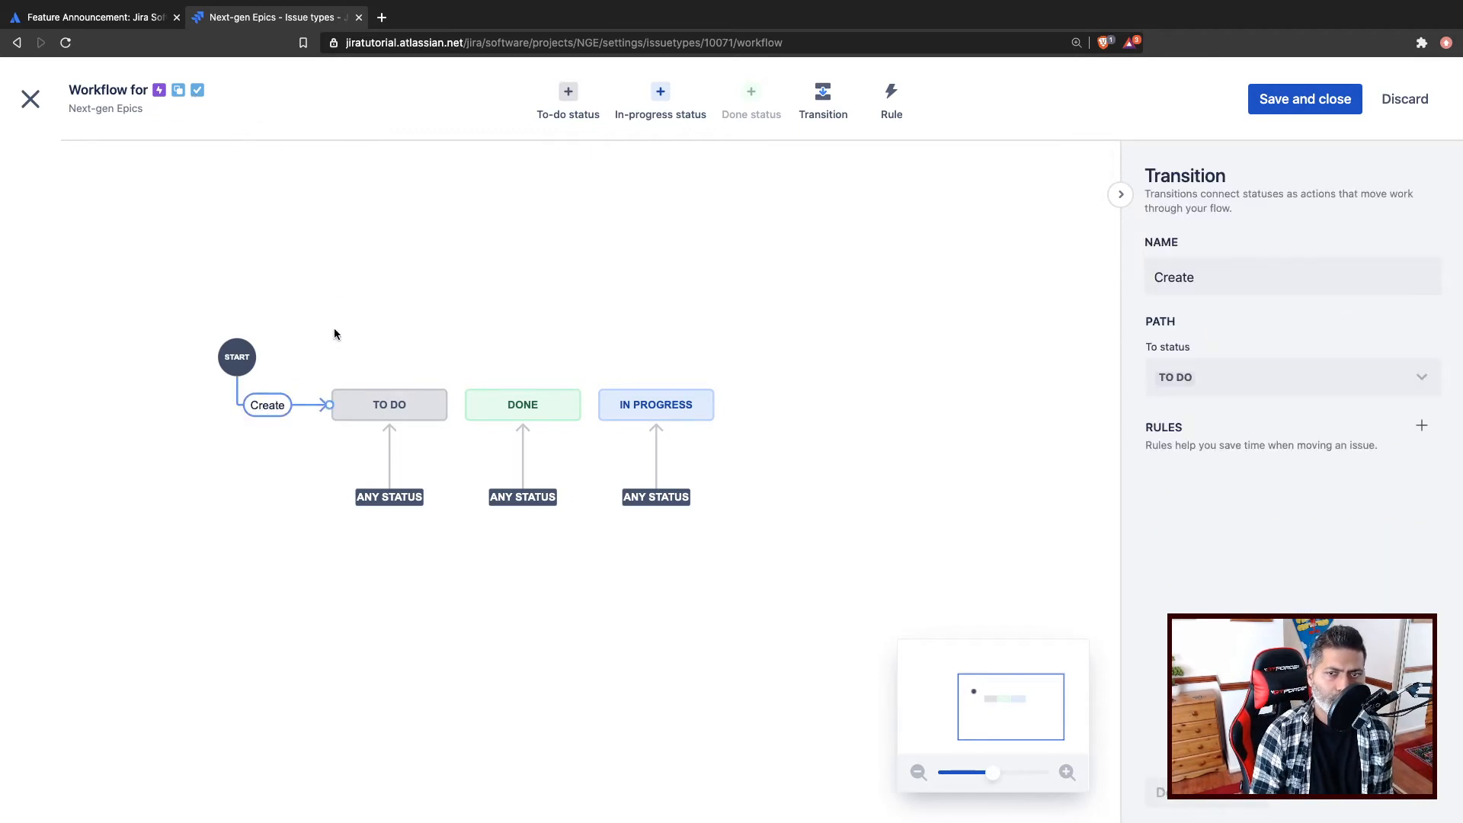
click(353, 317)
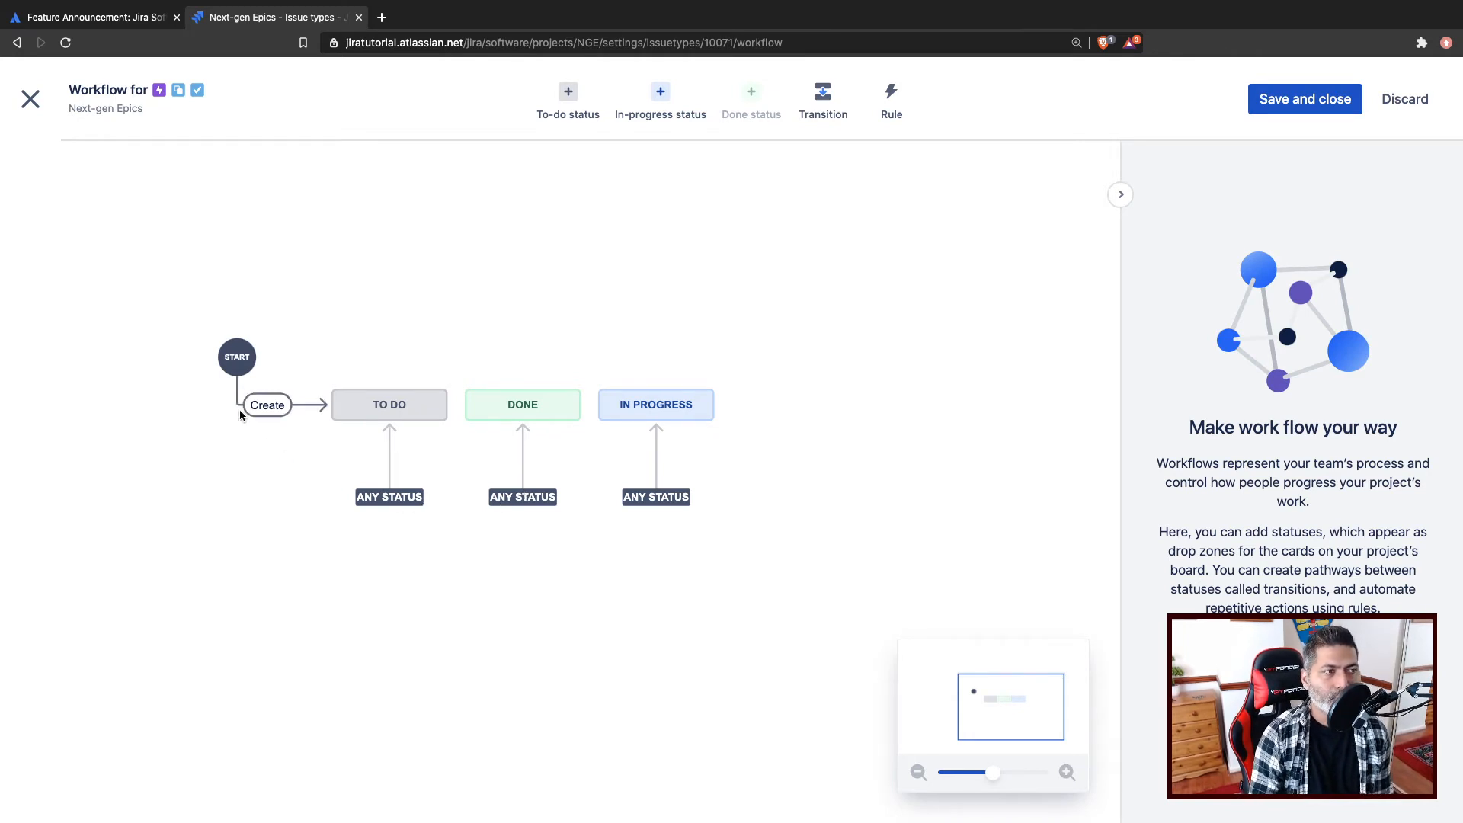
Step: Move the Start node slightly up and left in the diagram and check its Create transition's connection to To Do
drag(242, 358, 215, 313)
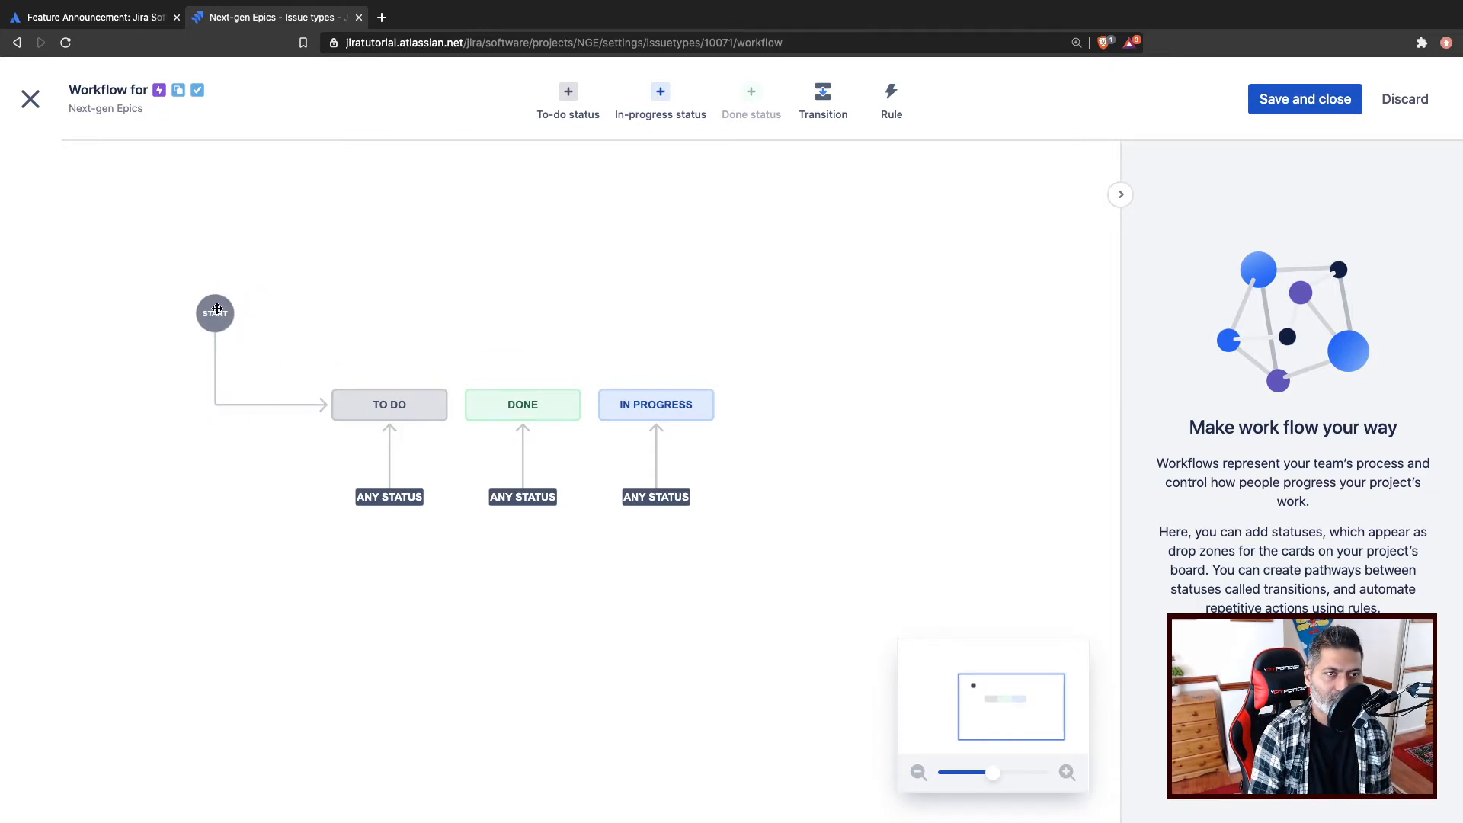
click(327, 405)
mouse_move(328, 405)
mouse_down()
mouse_move(384, 332)
mouse_move(483, 385)
mouse_move(356, 389)
mouse_move(325, 408)
mouse_up()
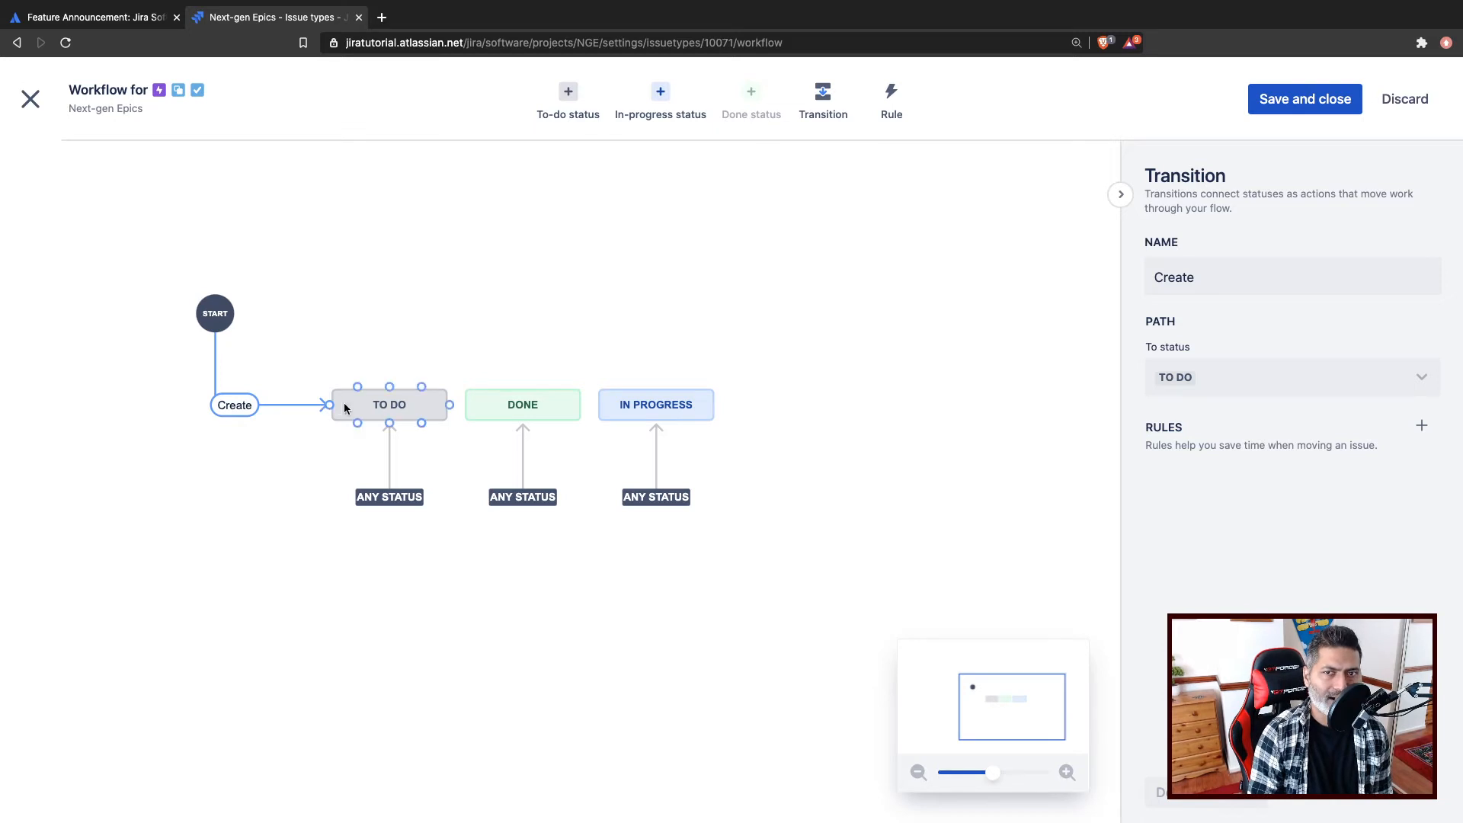
click(646, 221)
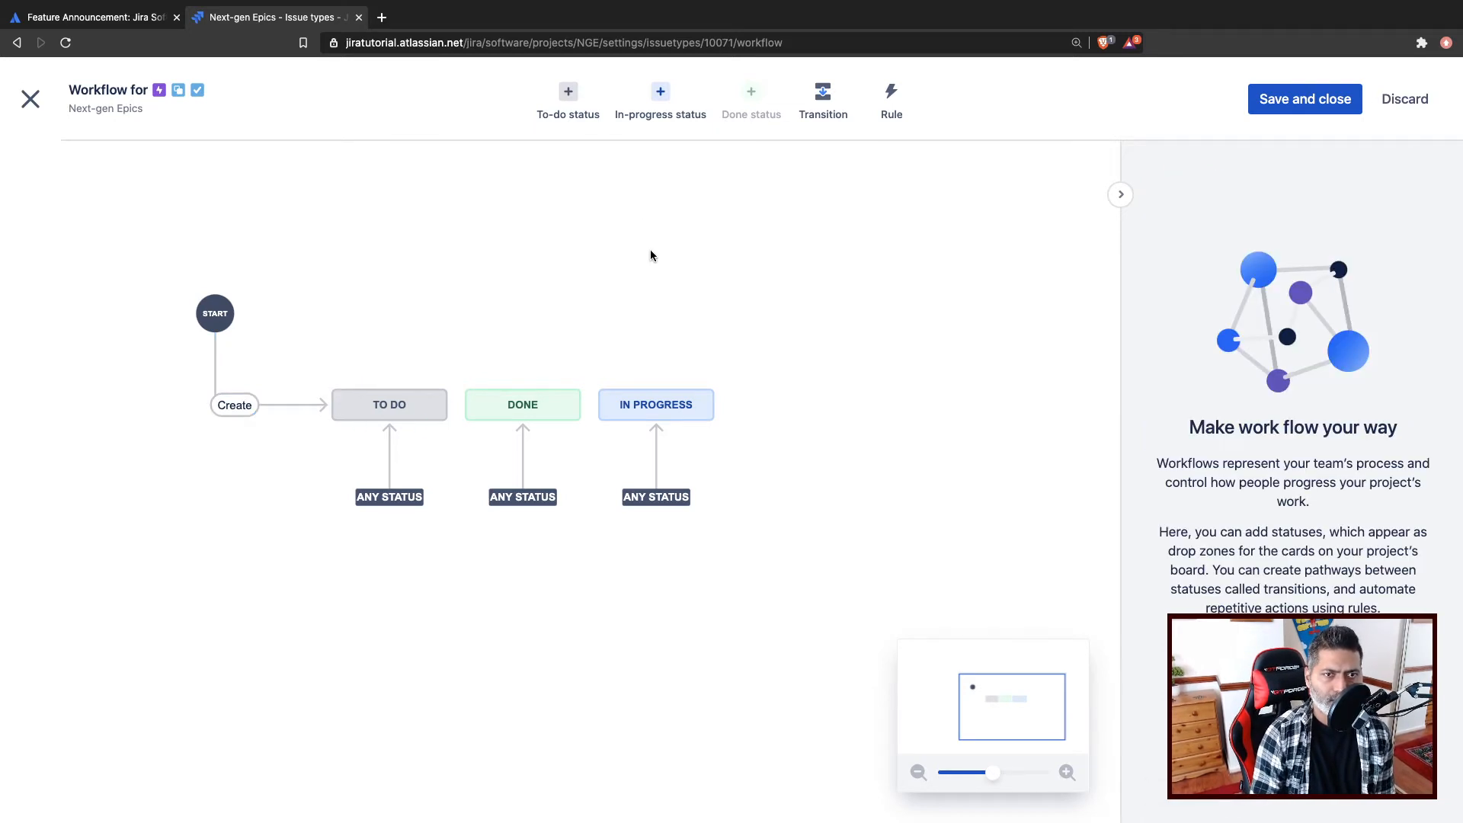
click(579, 105)
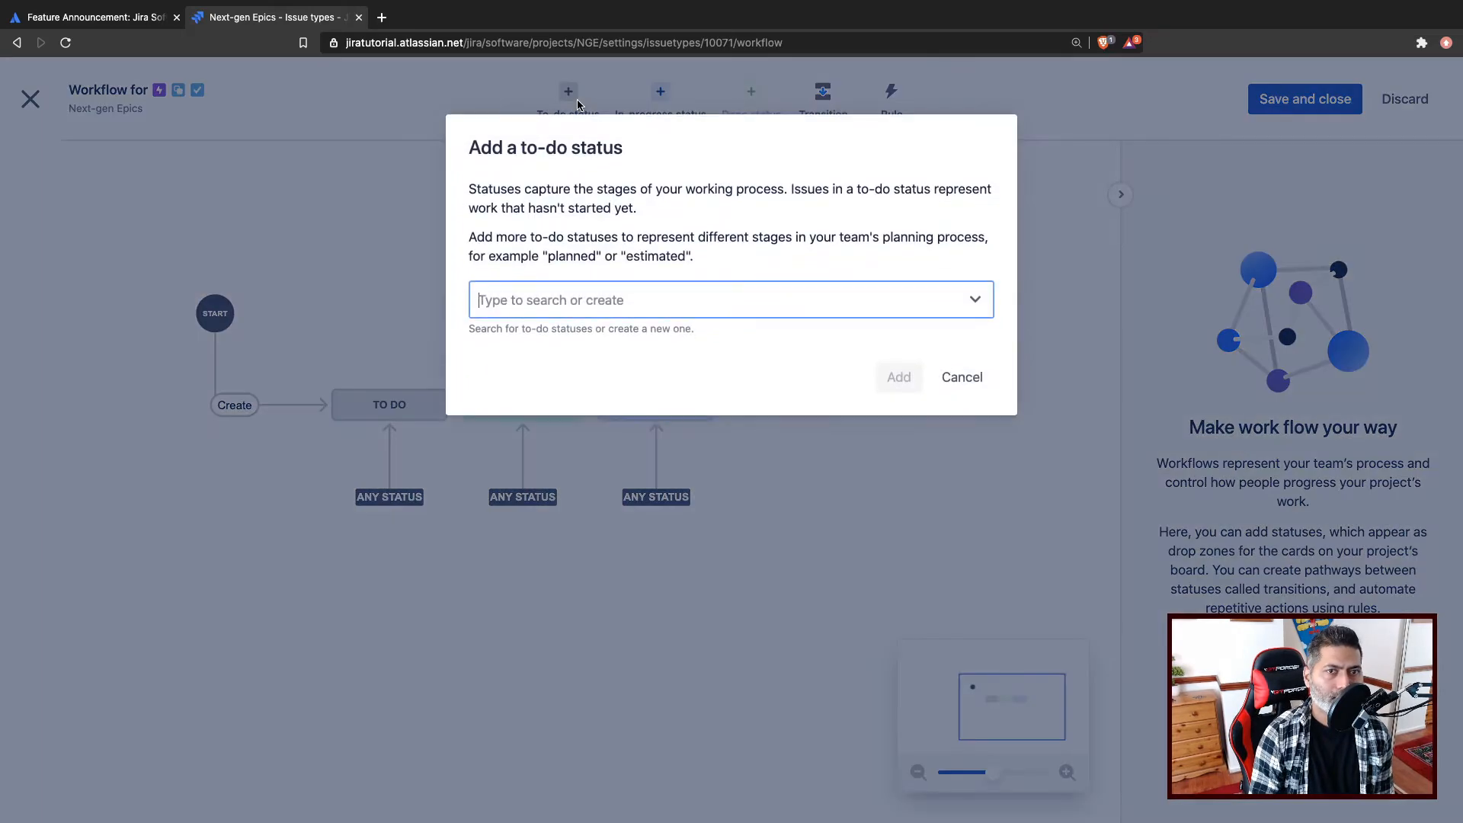
click(332, 207)
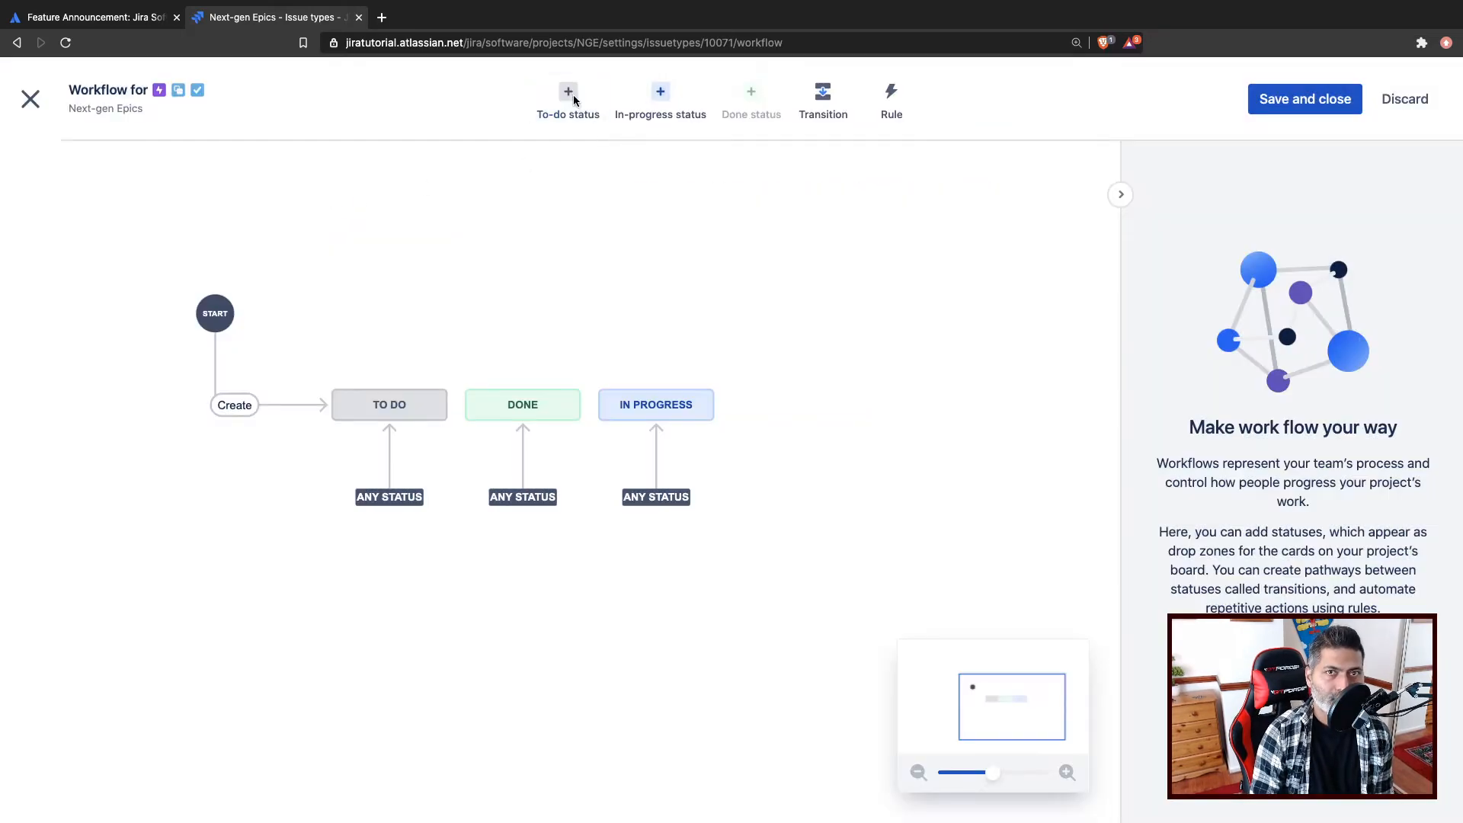
click(573, 94)
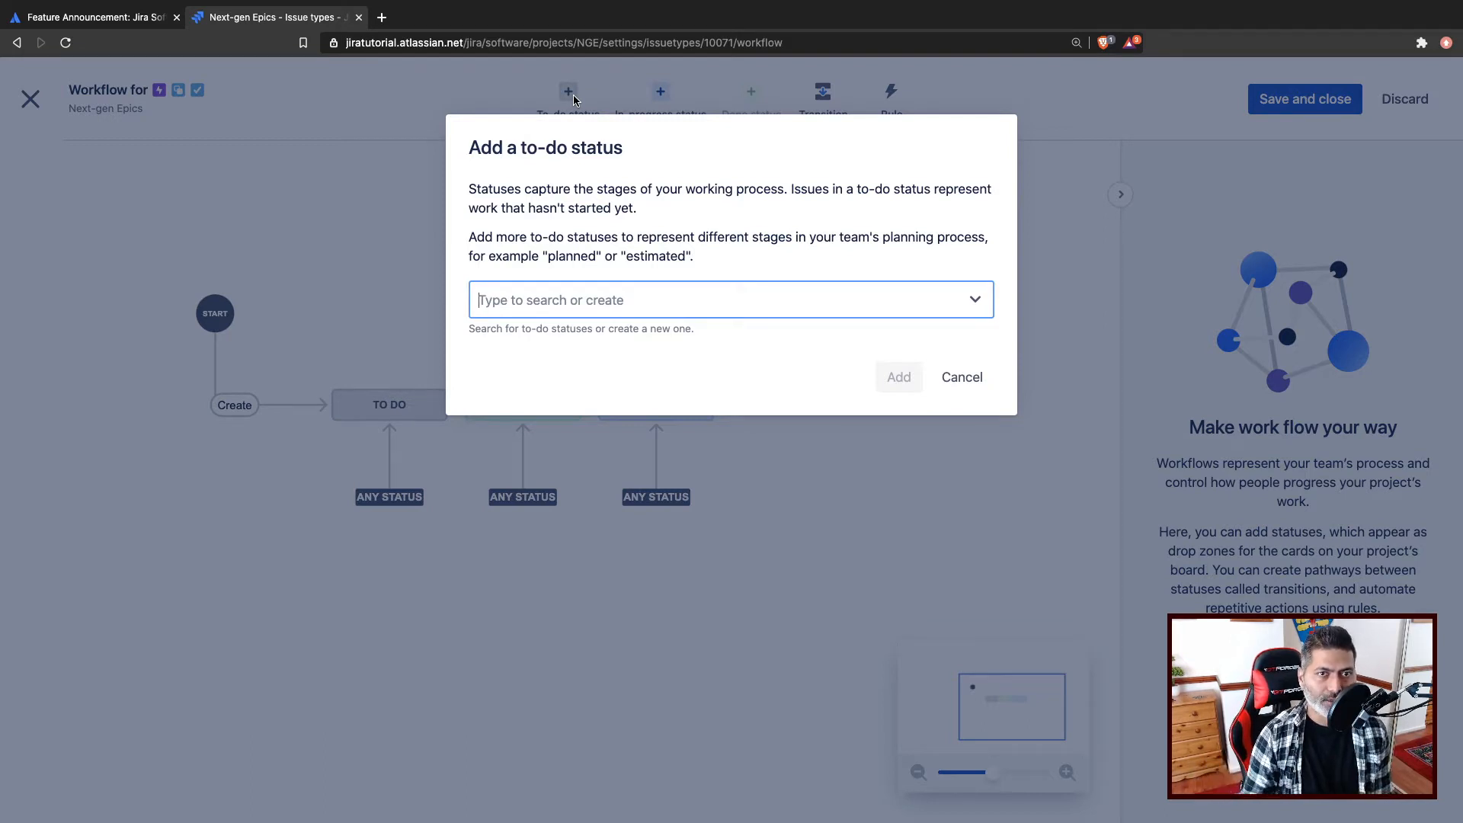
click(358, 216)
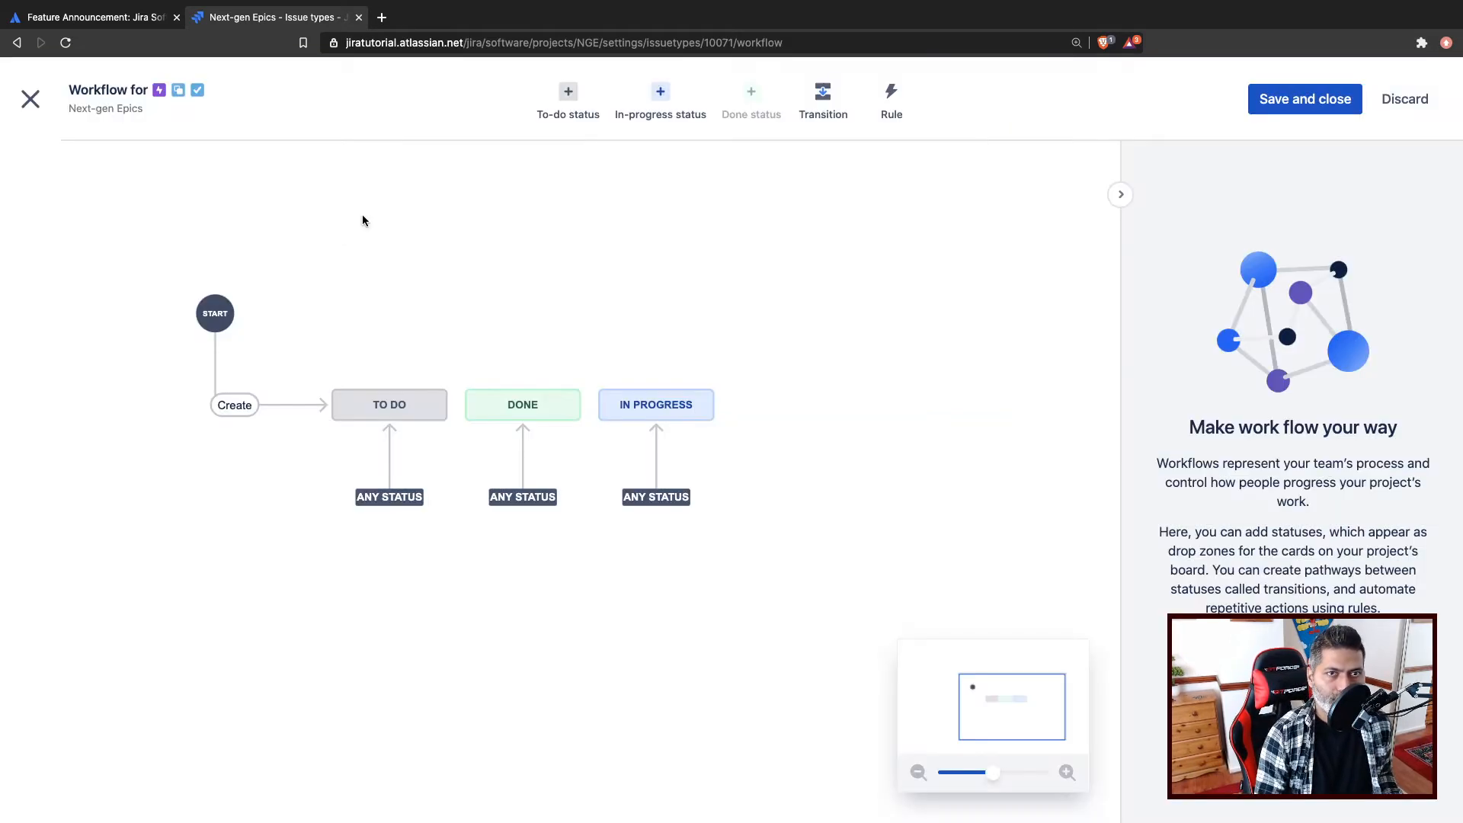
click(575, 103)
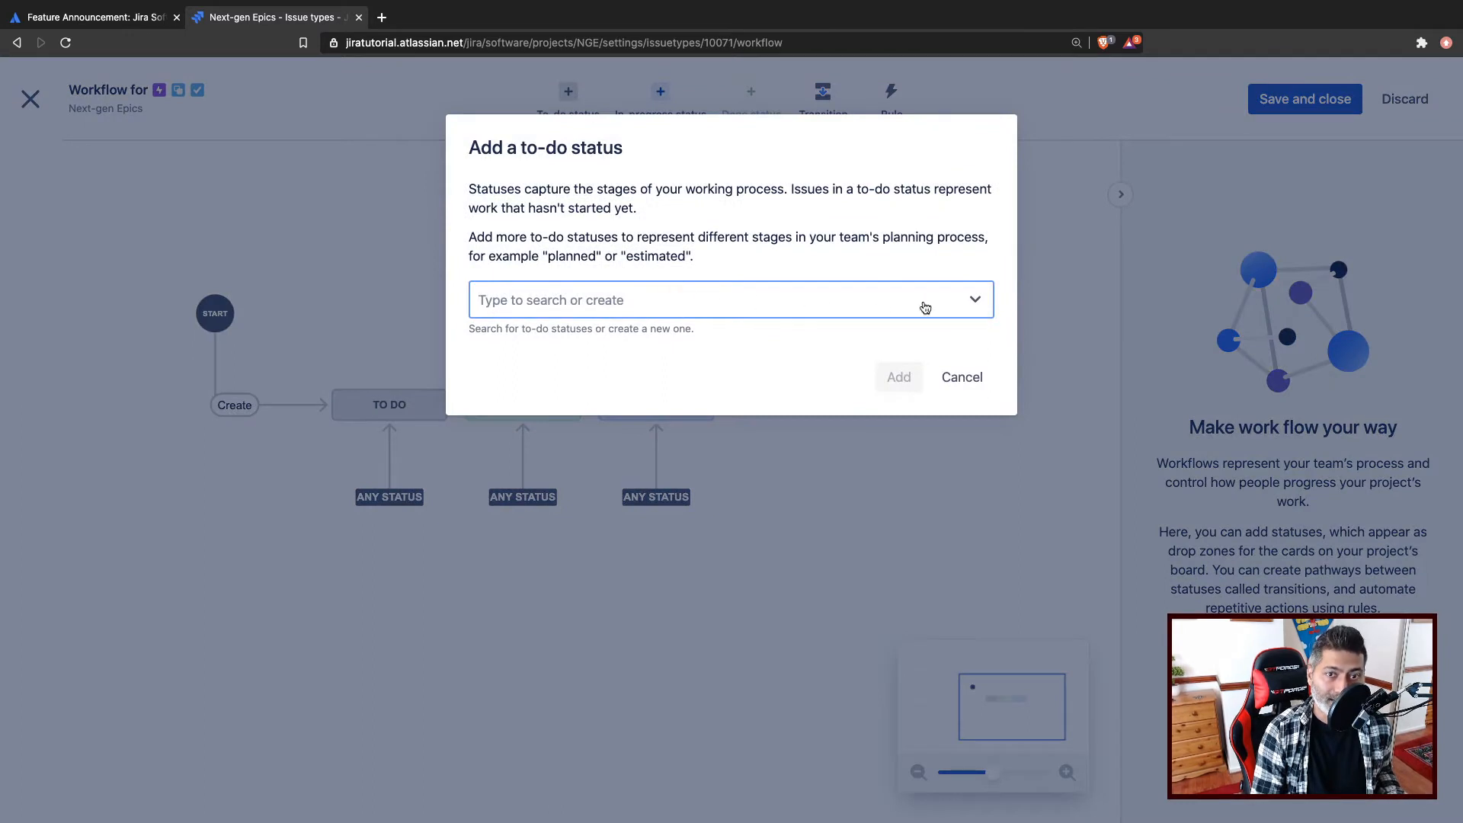
click(970, 302)
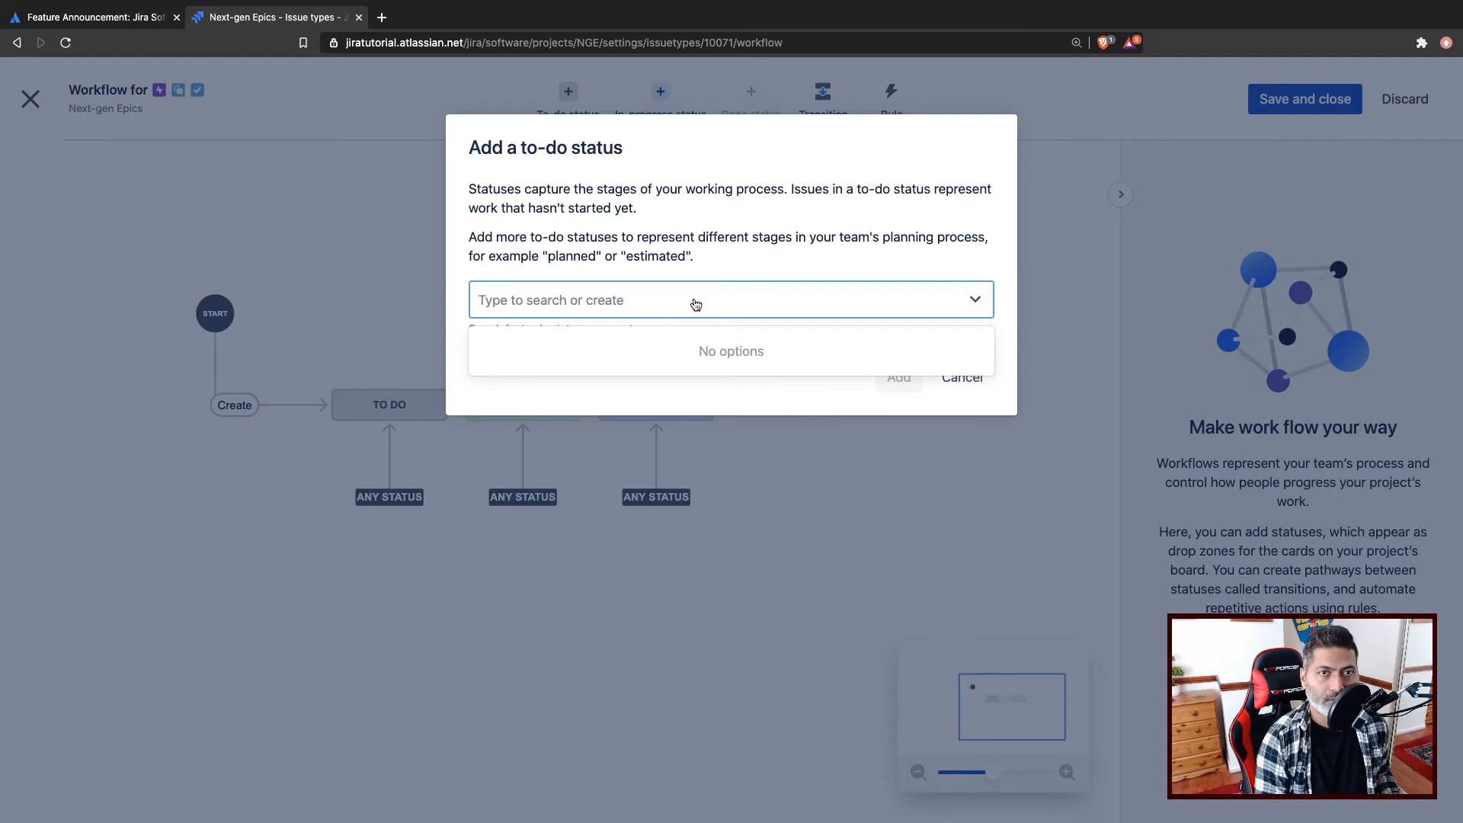
key(Escape)
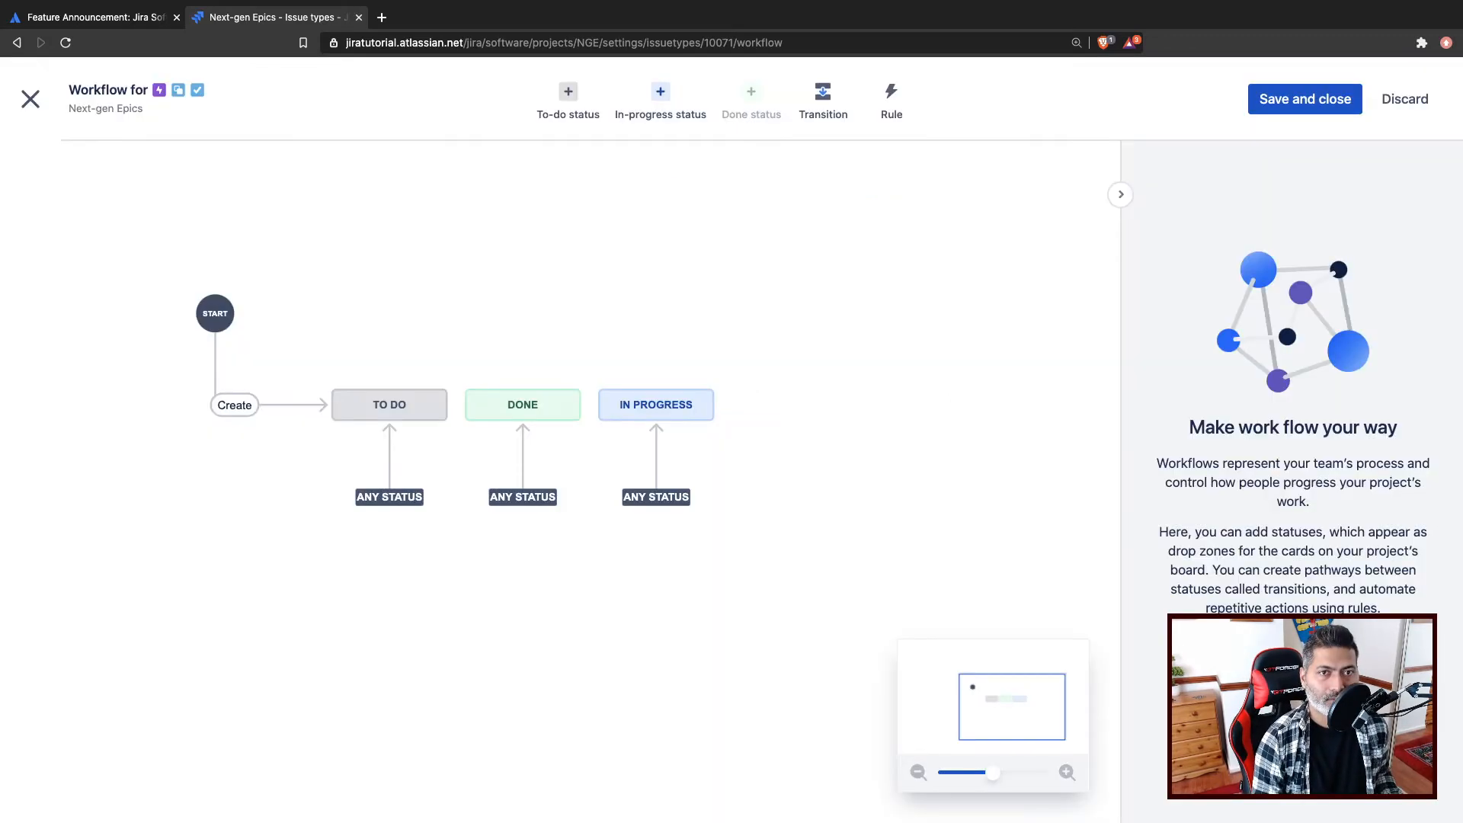
Step: Add a new in-progress status named Review to the workflow
click(660, 95)
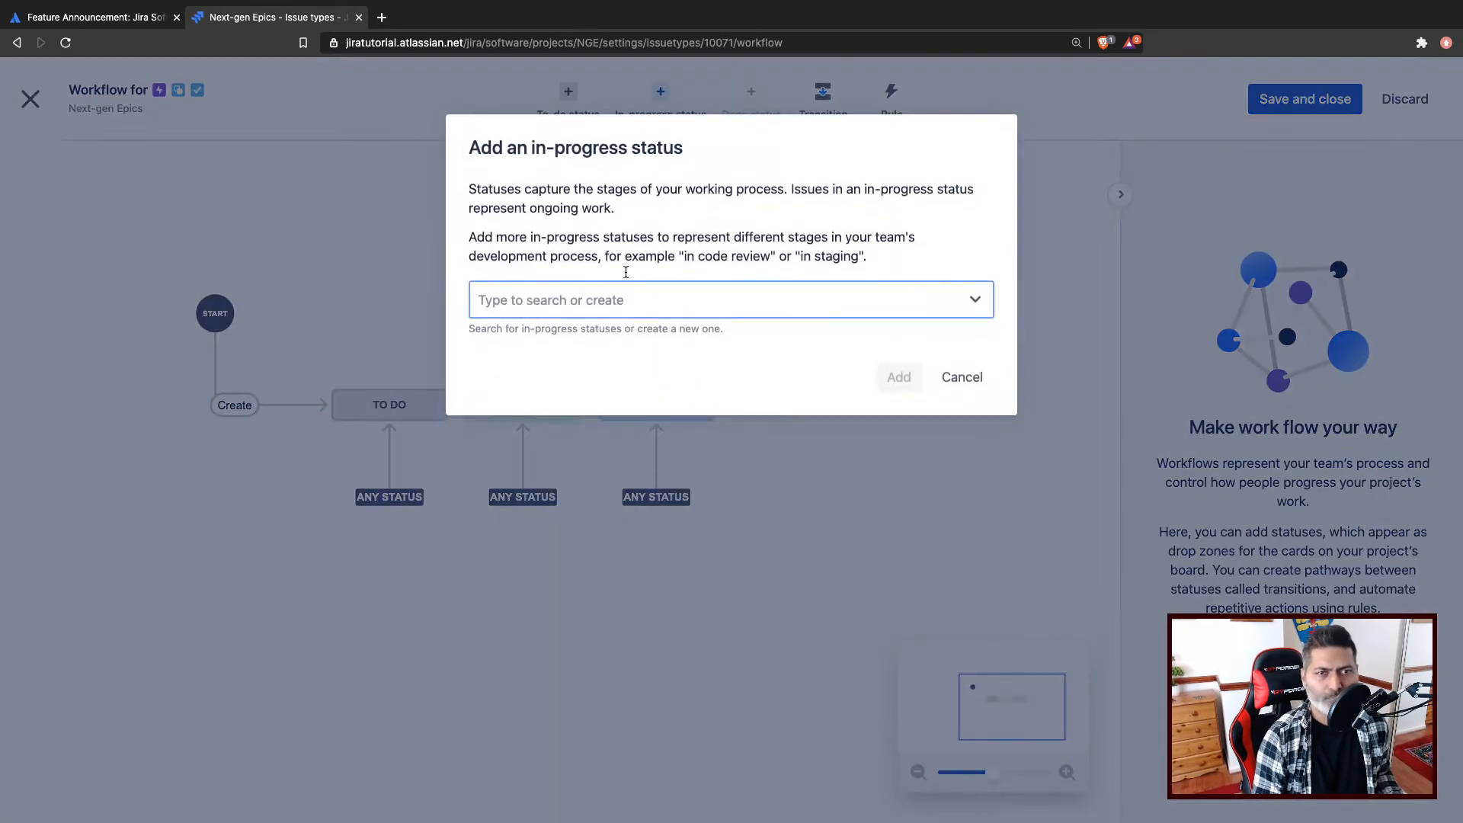
click(975, 303)
click(784, 305)
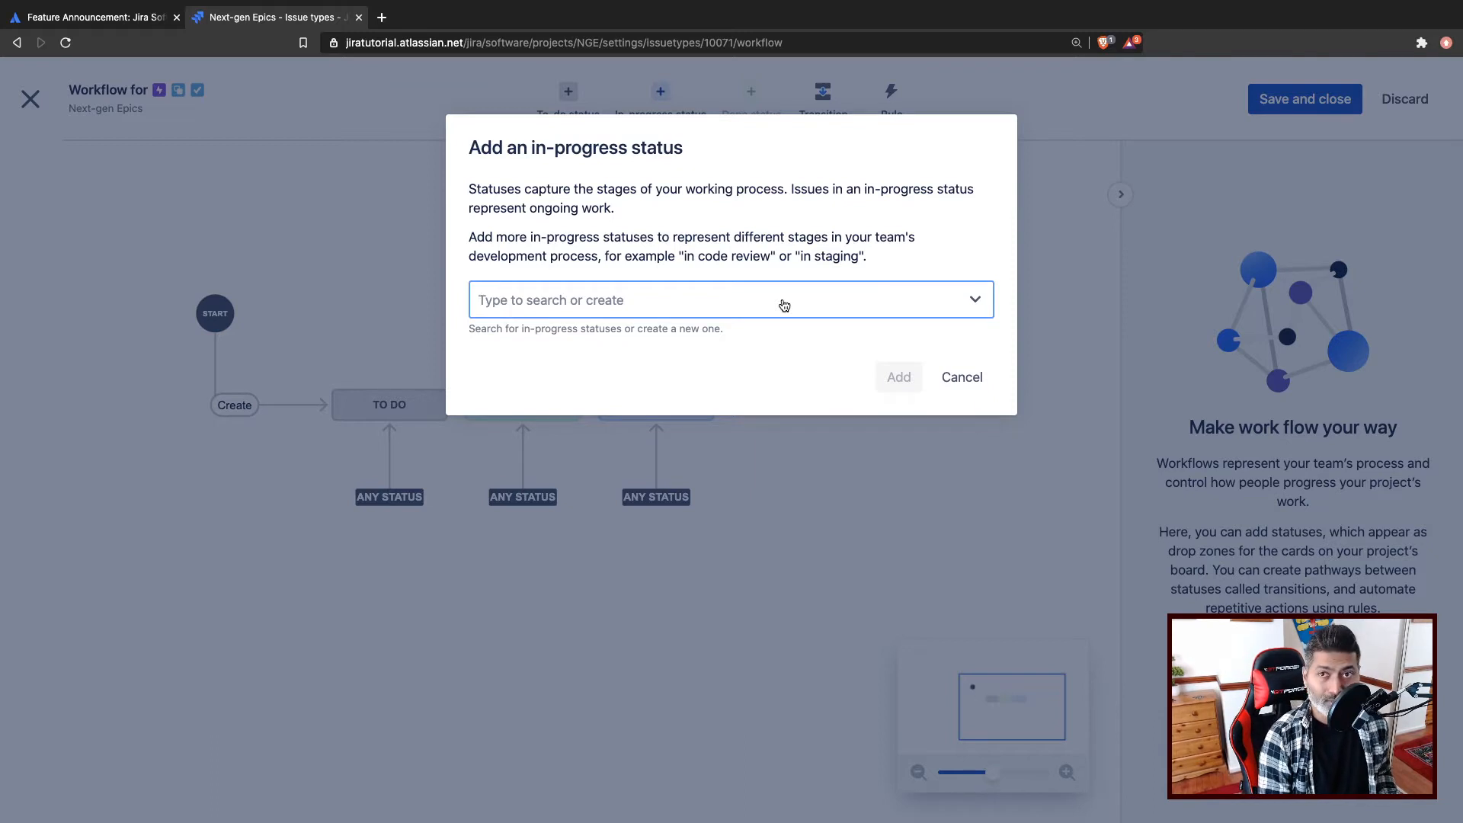
text(Revoe)
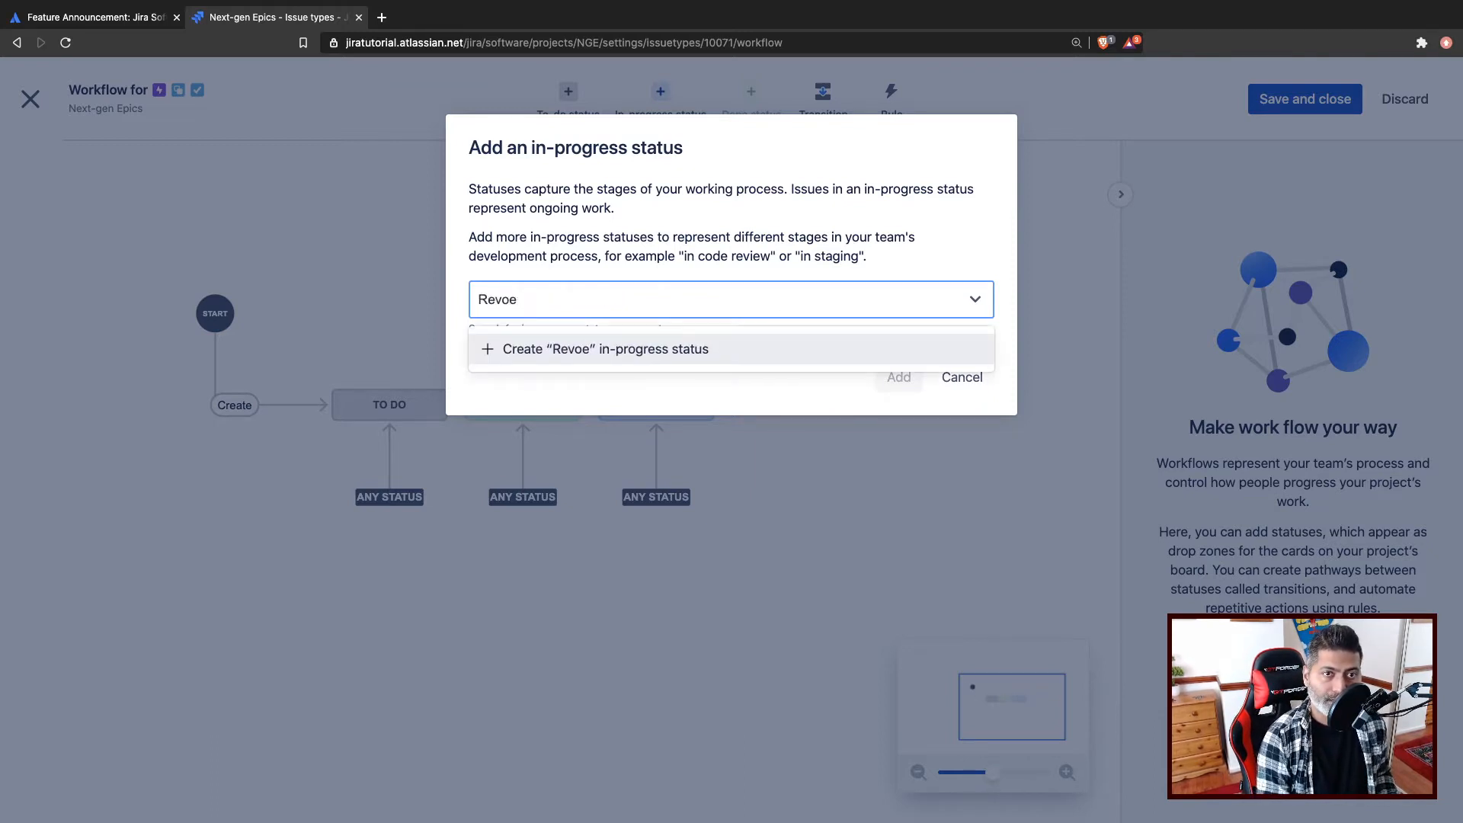
key(BackSpace)
key(BackSpace)
text(iew)
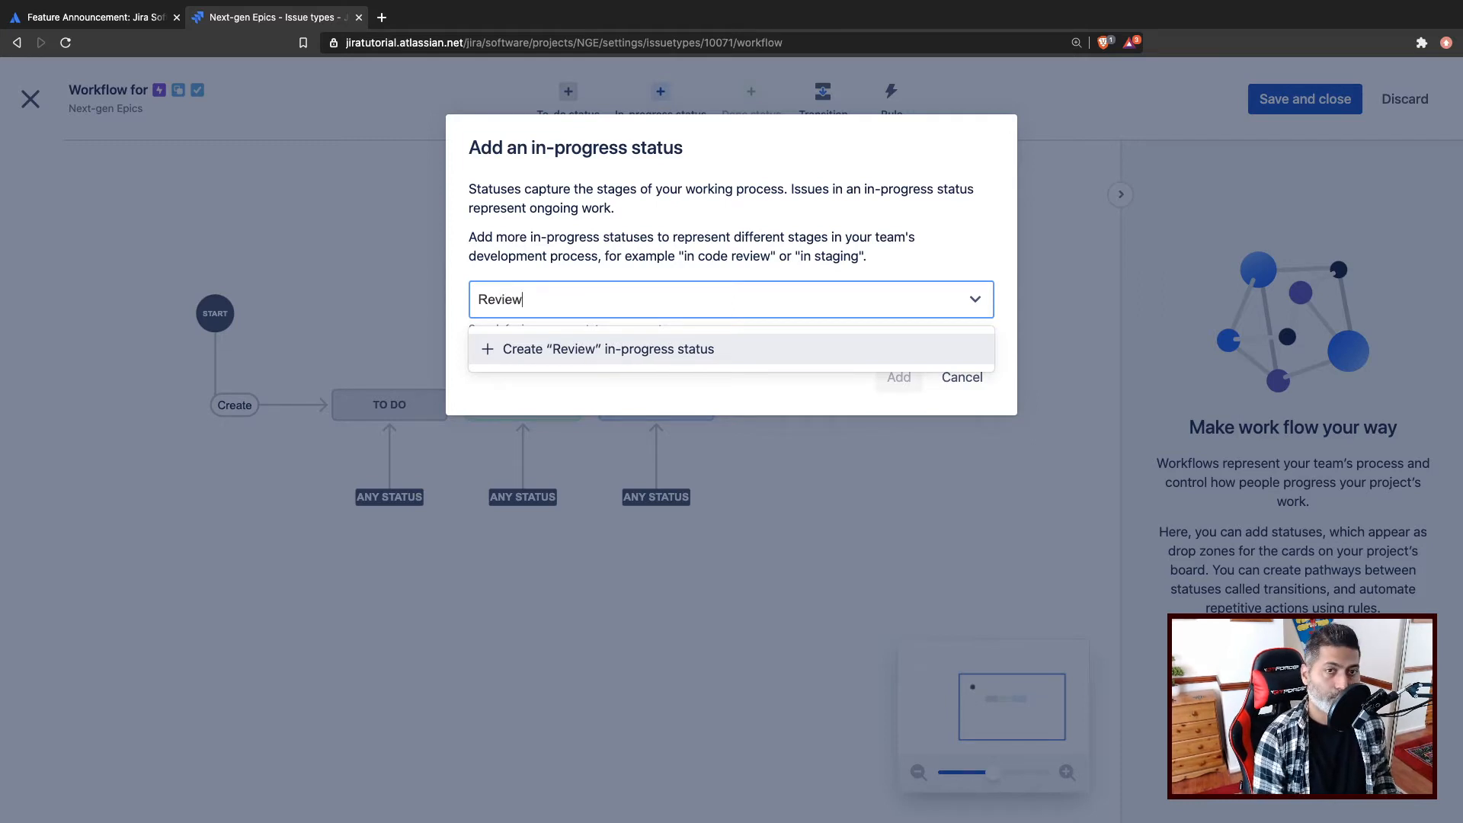
click(652, 352)
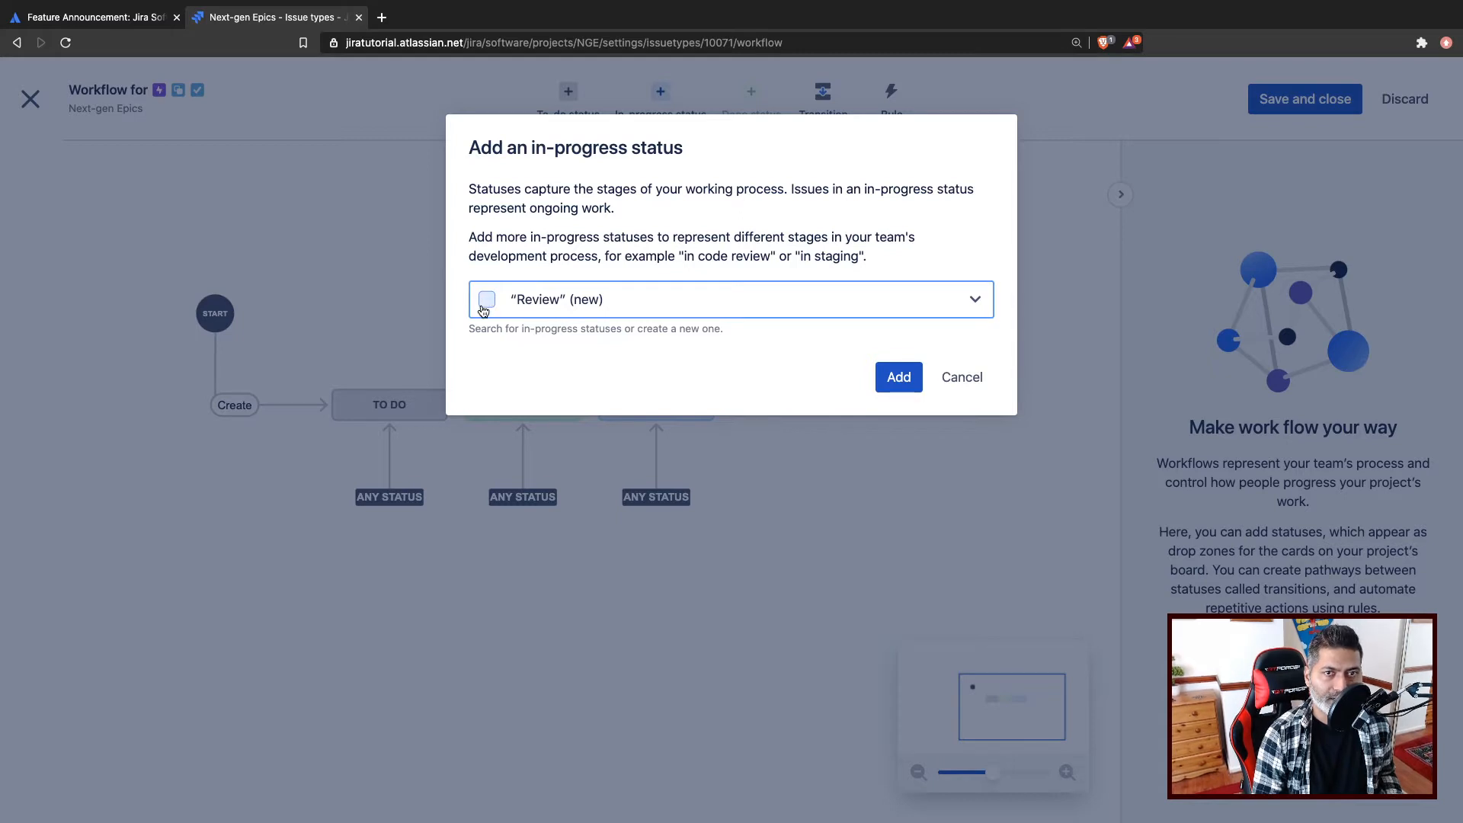
click(897, 379)
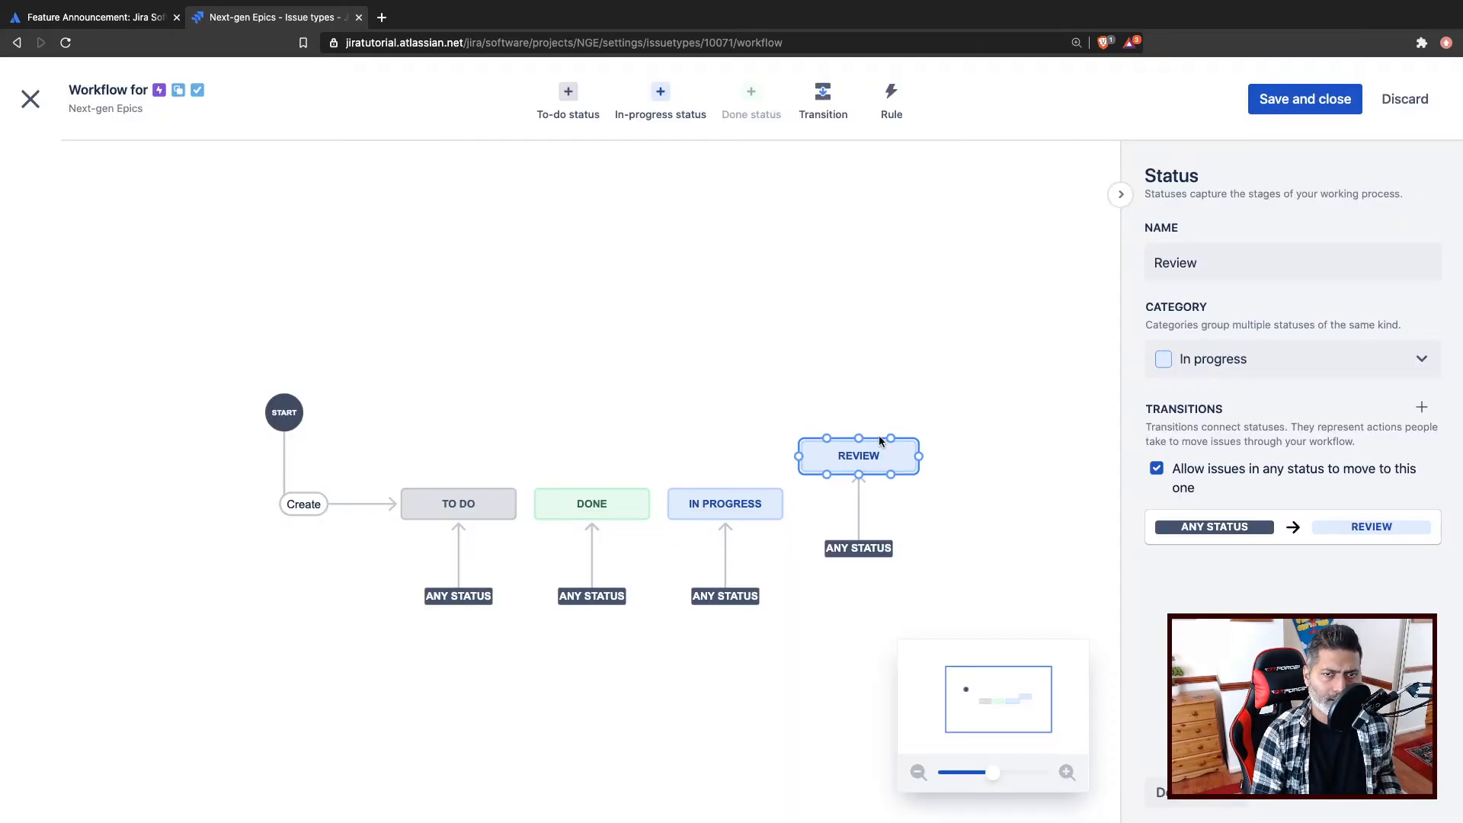
Step: Place the Review status above the In Progress status in the workflow diagram
drag(869, 456, 778, 302)
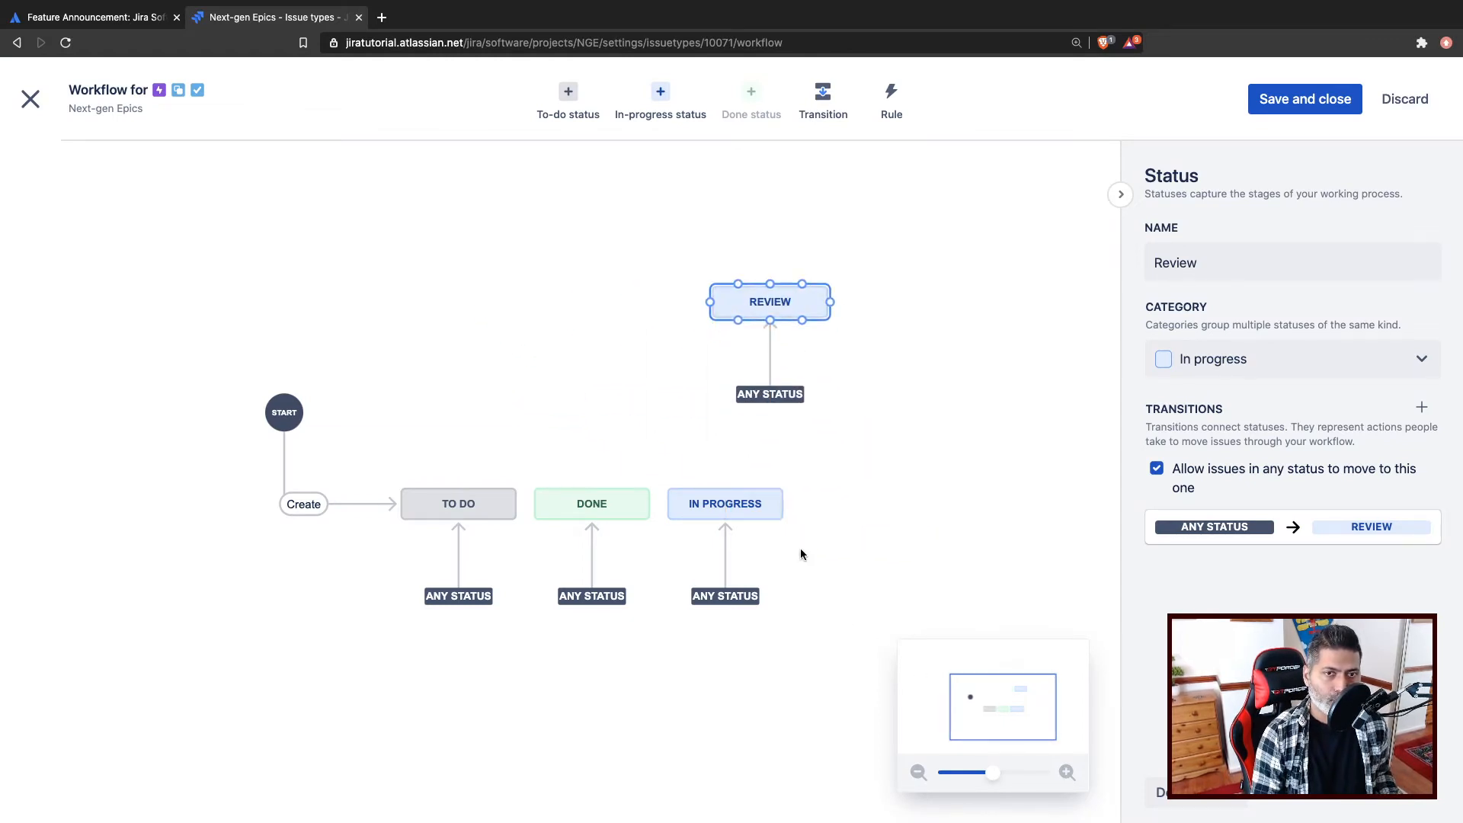
scroll(653, 484, up, 1)
scroll(653, 484, down, 1)
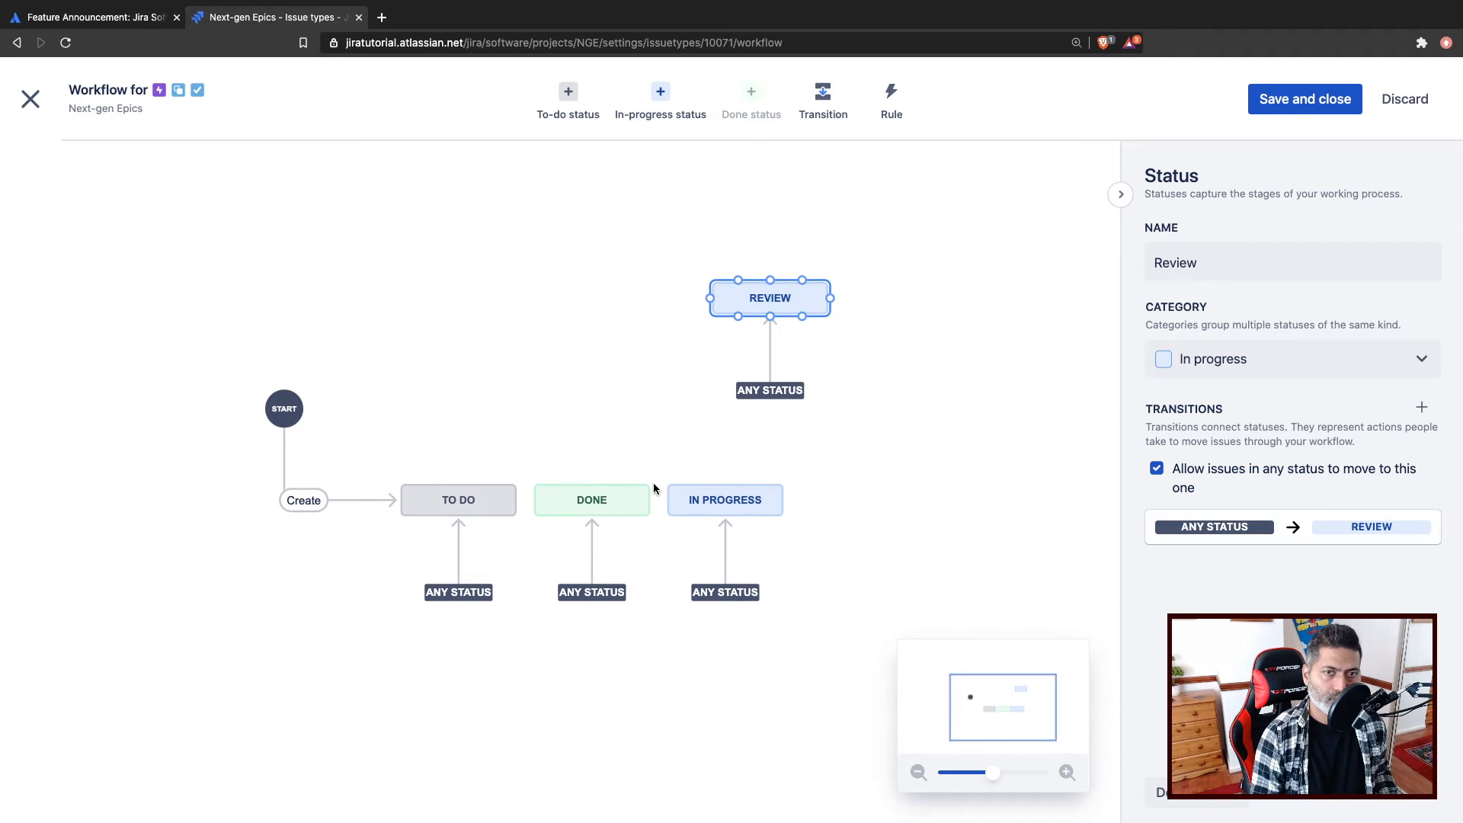
scroll(653, 489, down, 1)
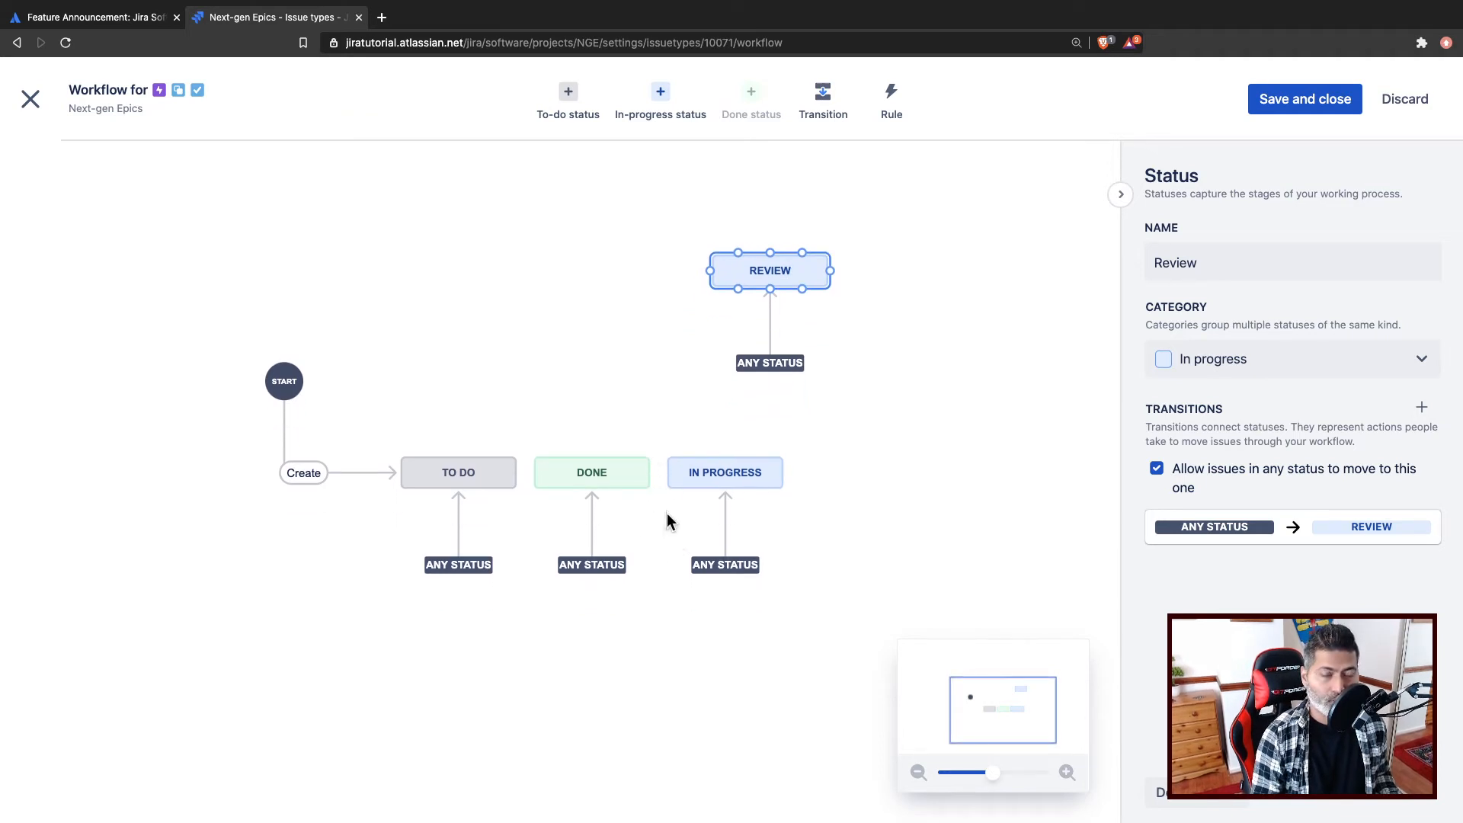
Step: Remove the Any status transition leading into the Review status
drag(998, 775, 998, 773)
drag(948, 429, 809, 461)
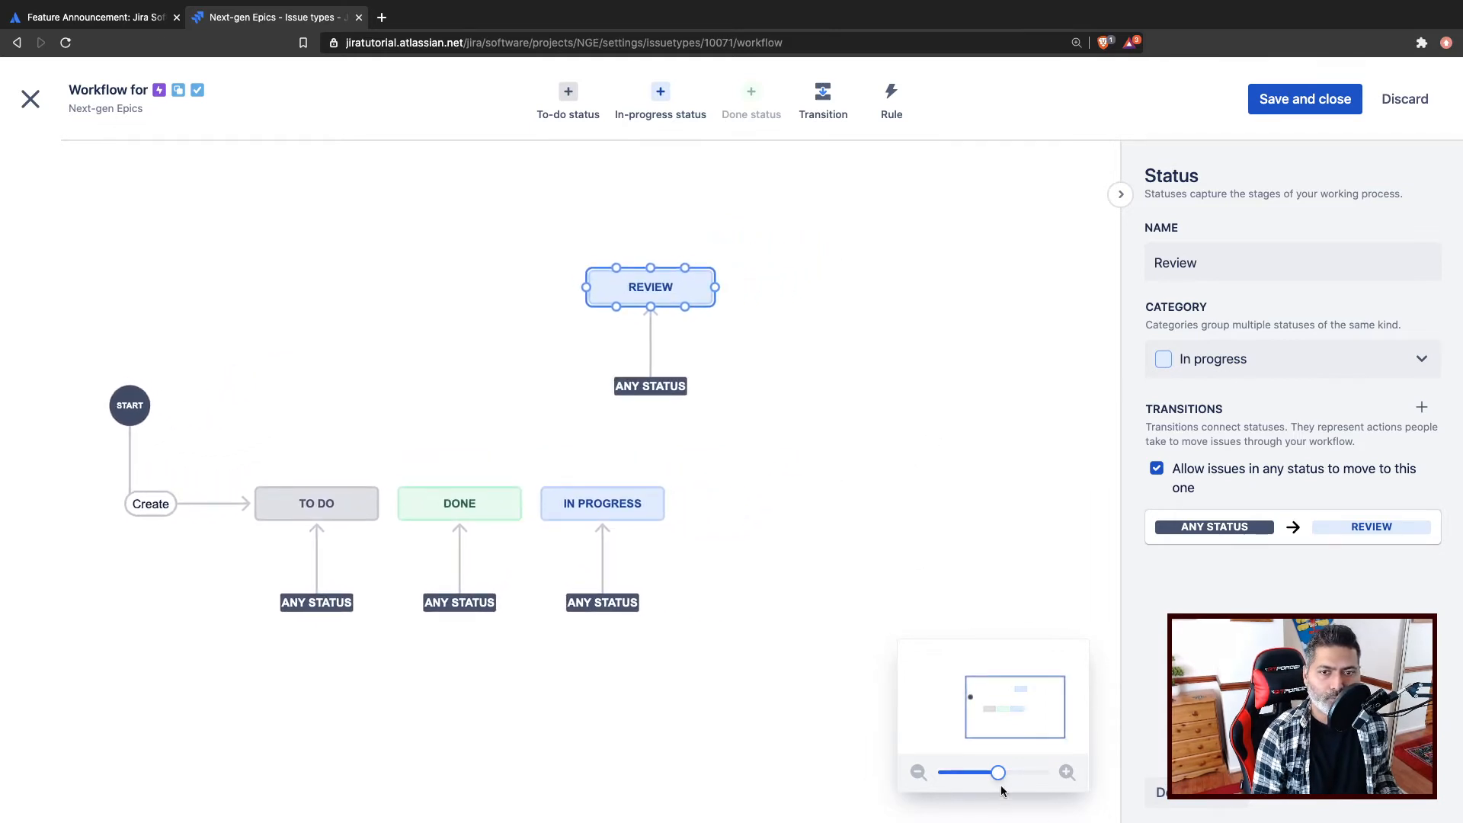
drag(998, 773, 1003, 773)
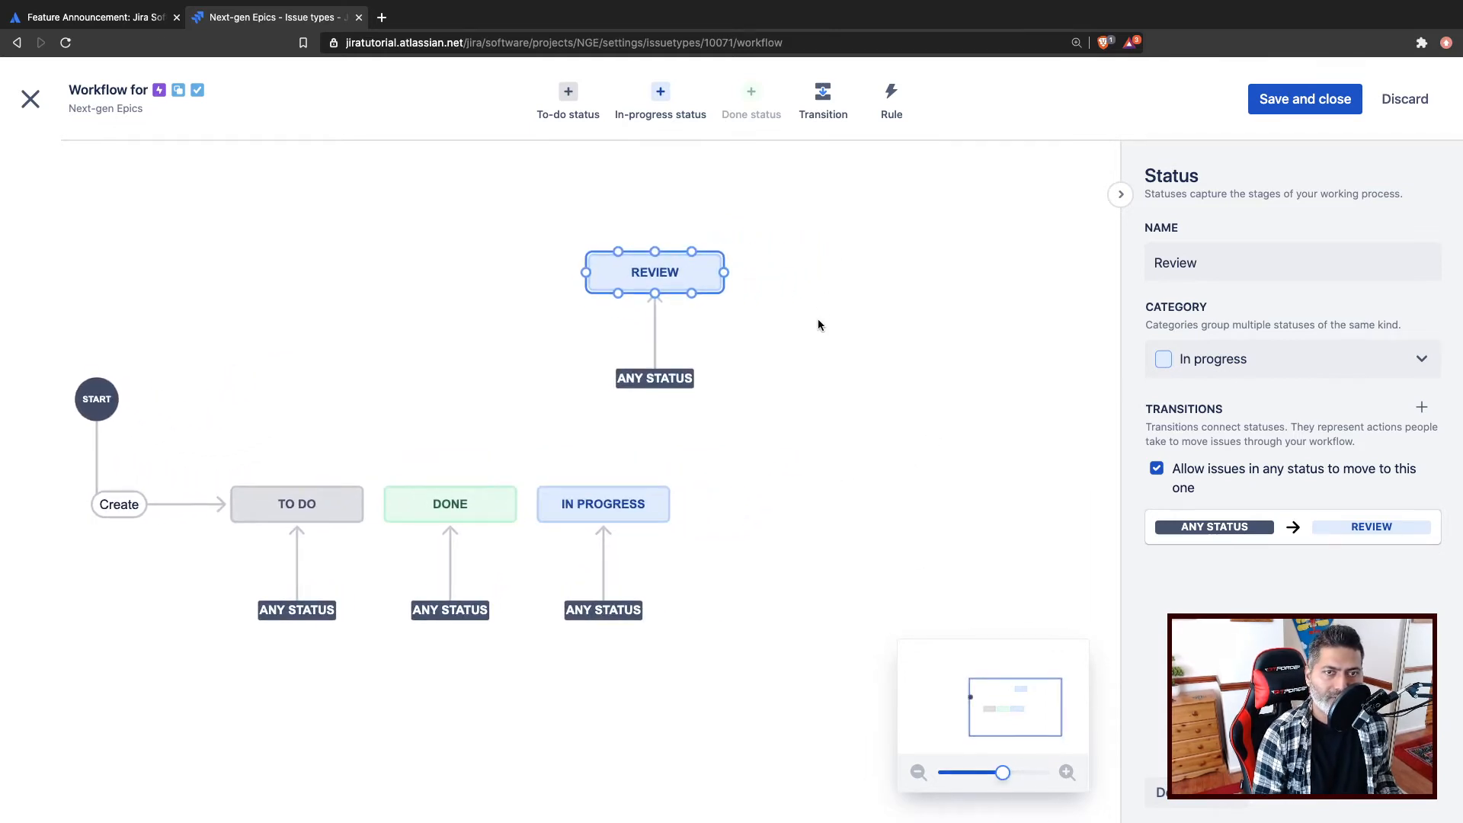
scroll(810, 320, right, 1)
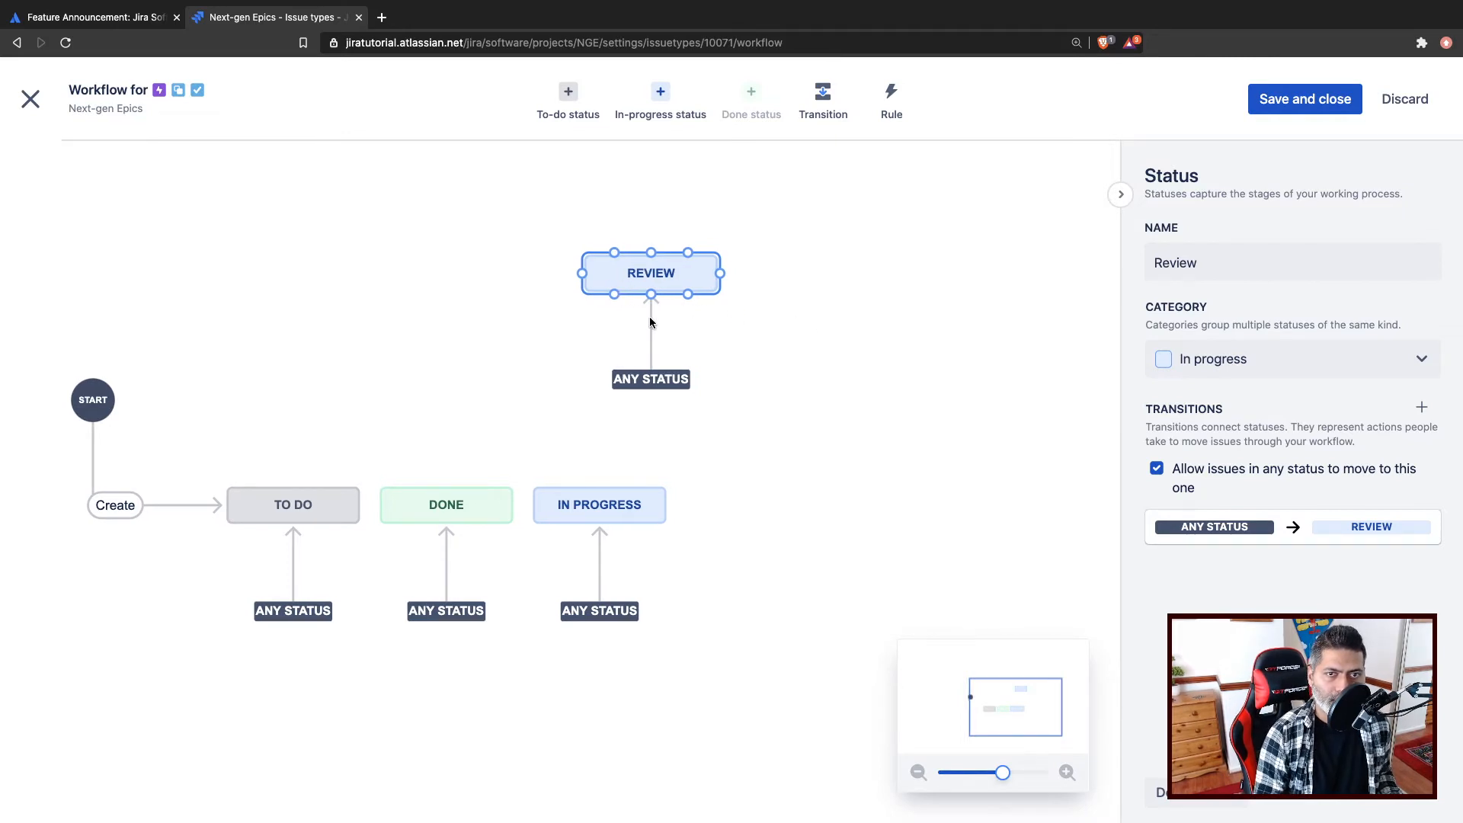
click(650, 322)
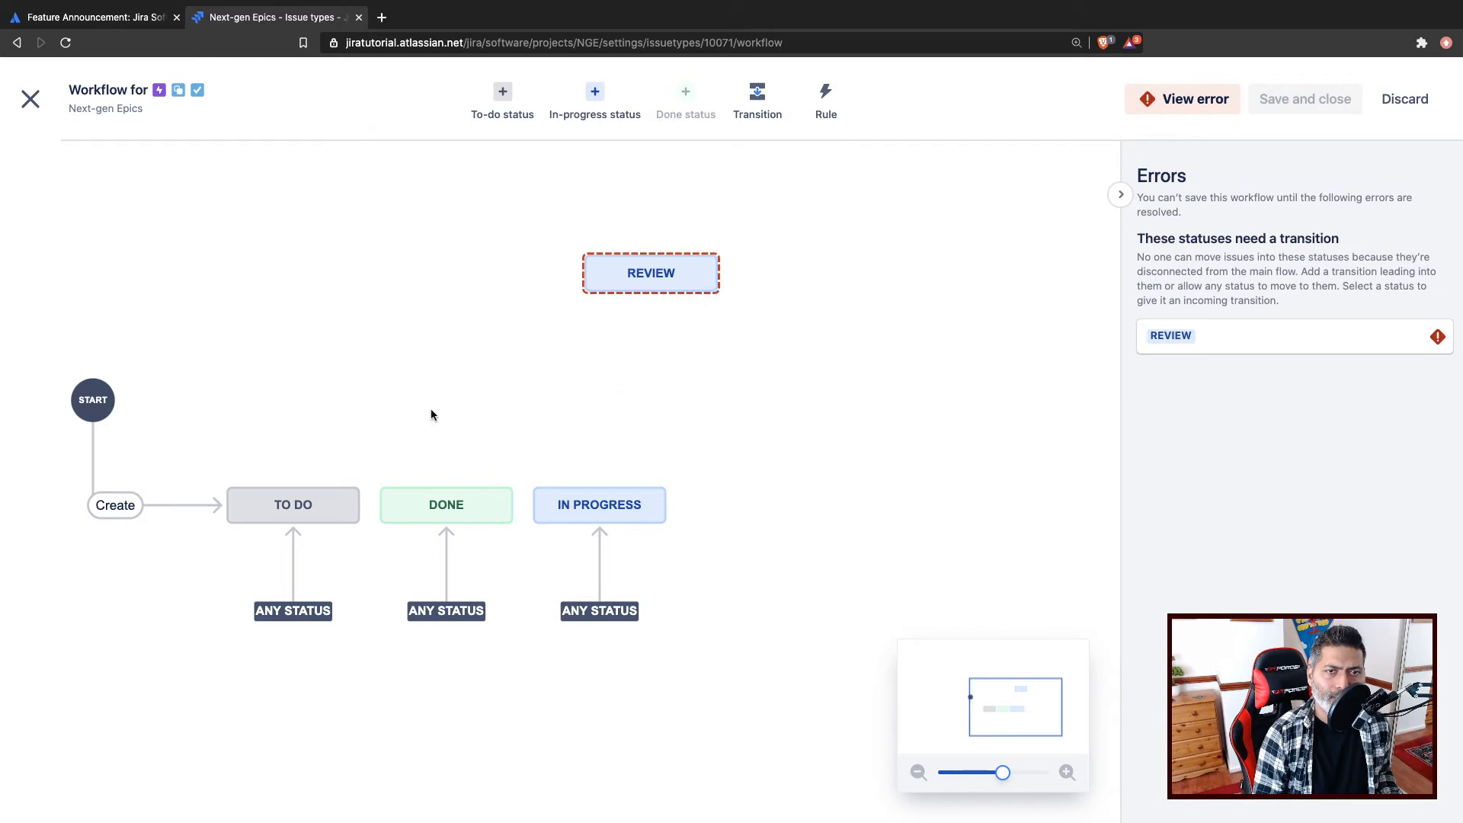
Step: Create a transition named Review from the In Progress status to the Review status
click(601, 493)
drag(600, 484, 649, 306)
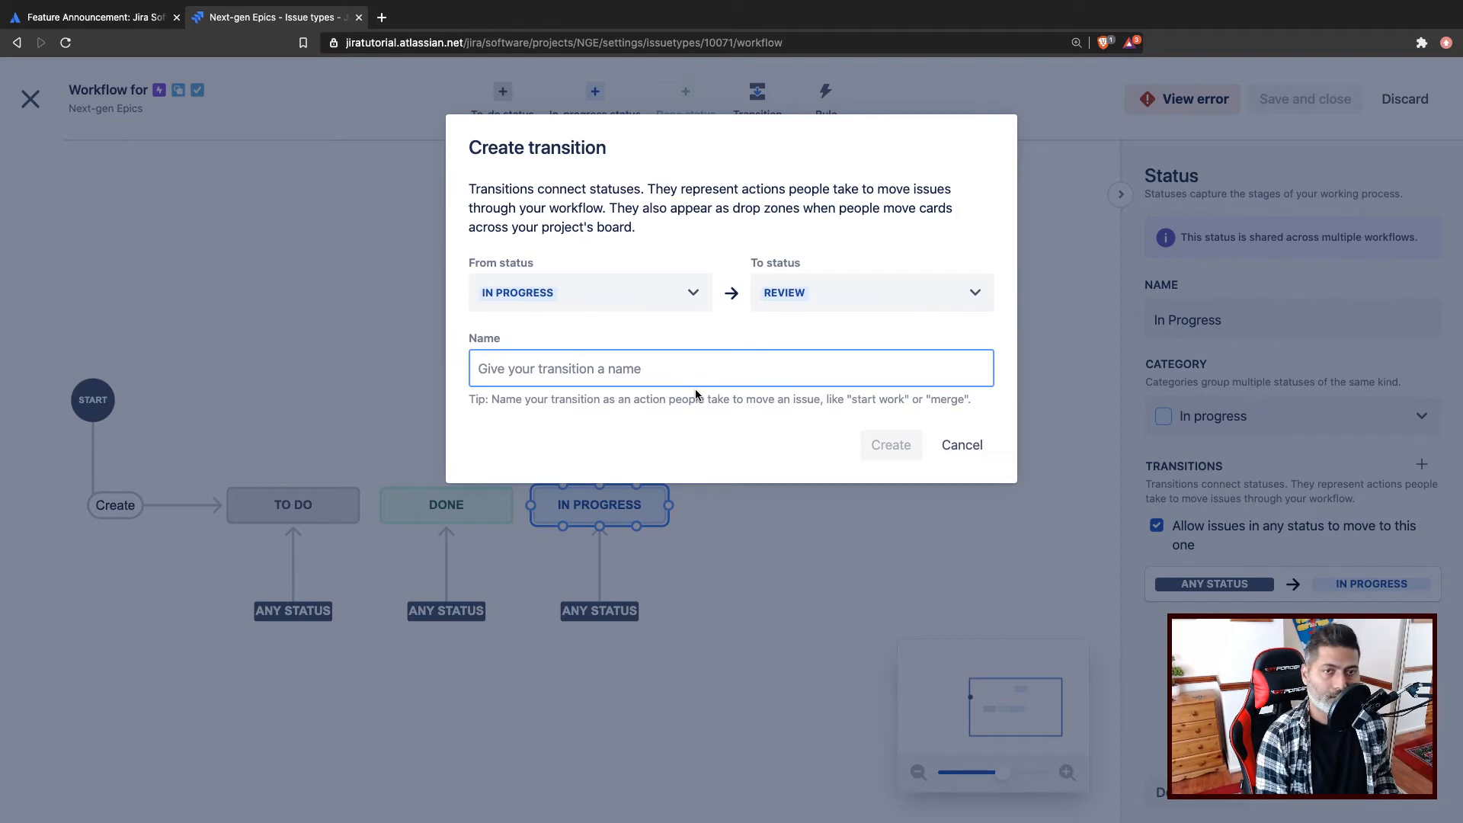
text(Review)
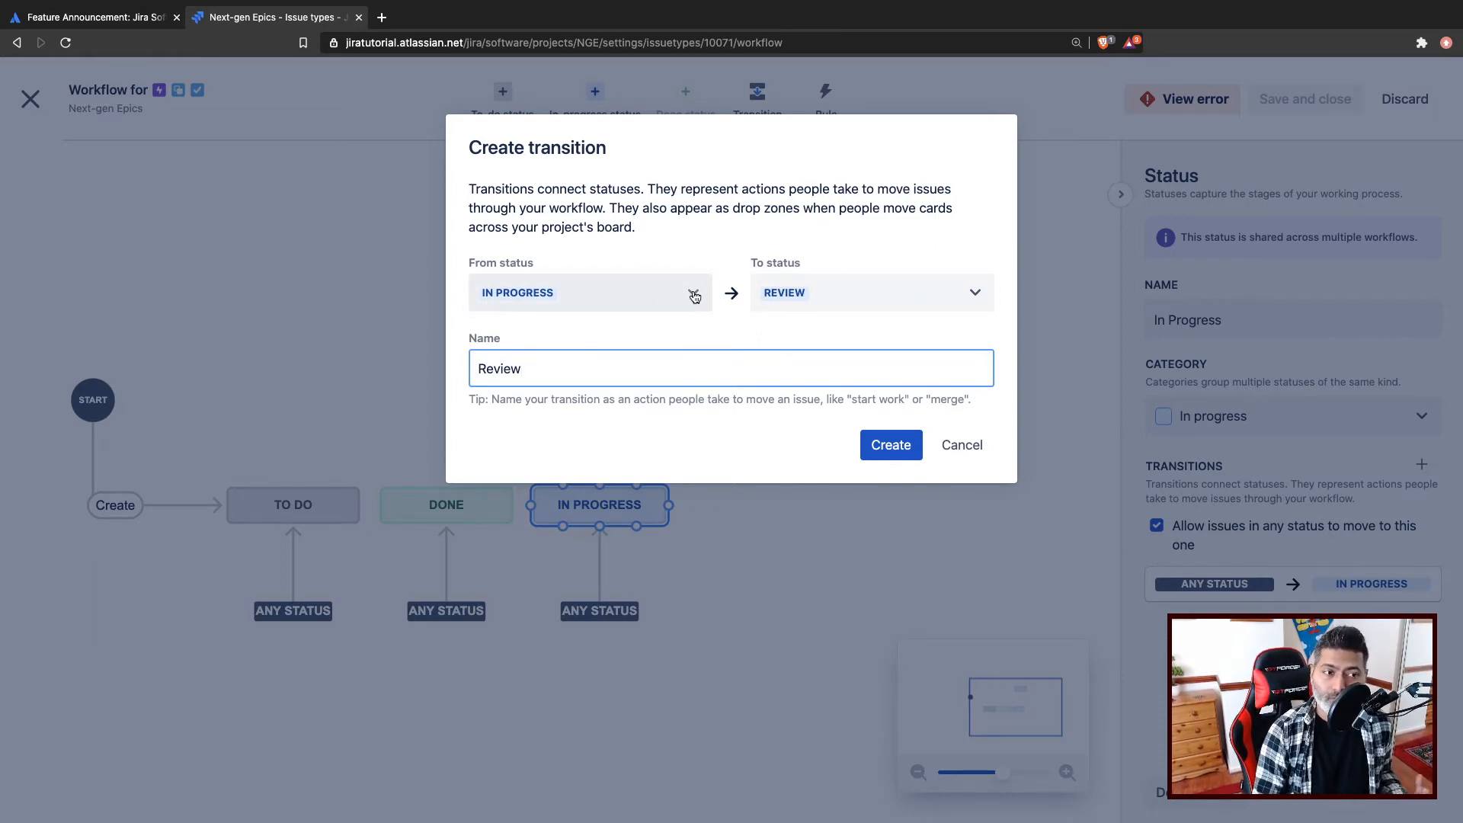
click(897, 450)
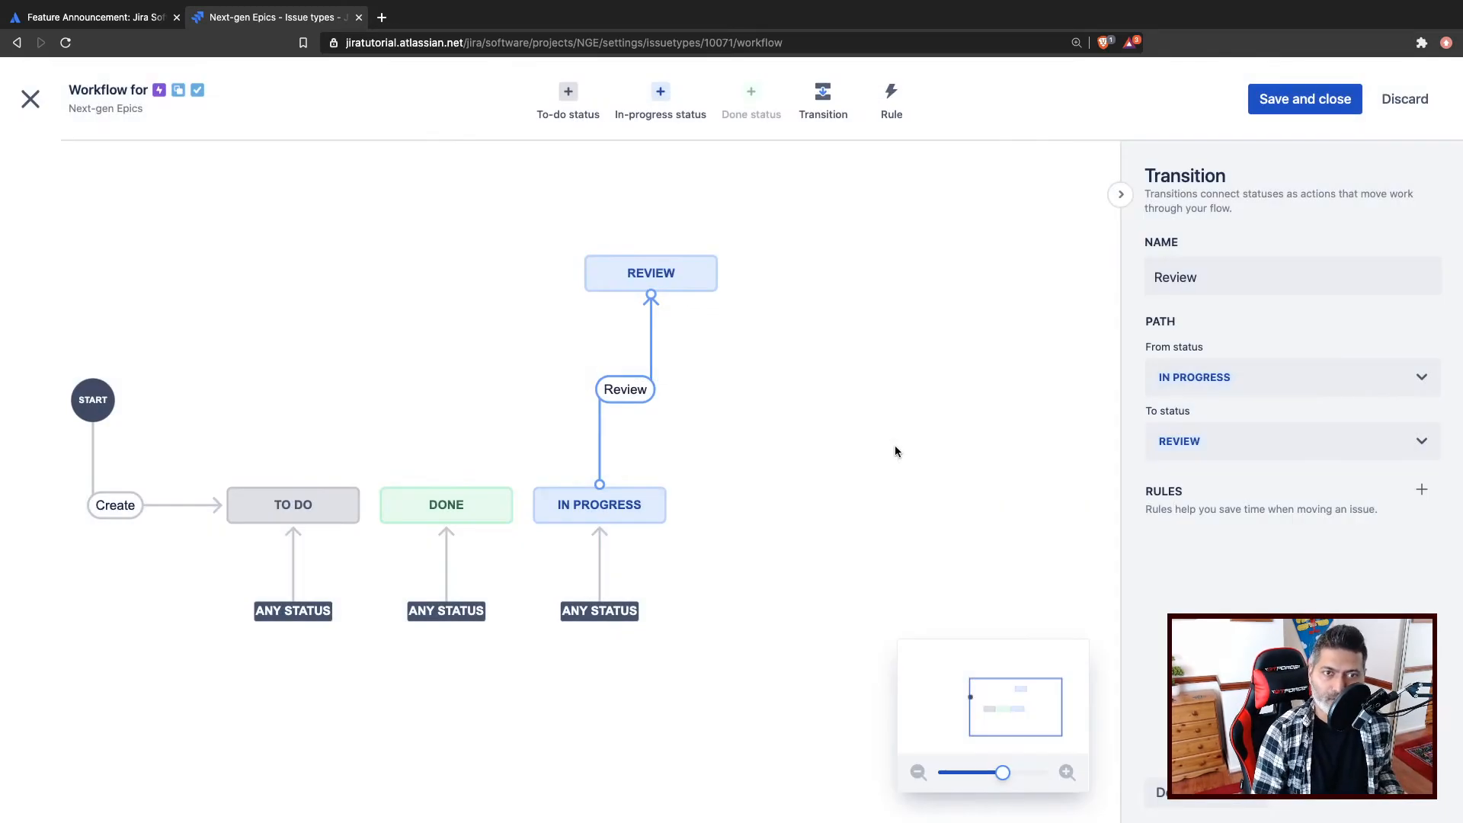
Step: Rearrange the diagram so In Progress sits between To Do and Done, with Review above them and Done farthest along
drag(665, 274, 554, 304)
drag(497, 507, 877, 496)
drag(587, 504, 478, 500)
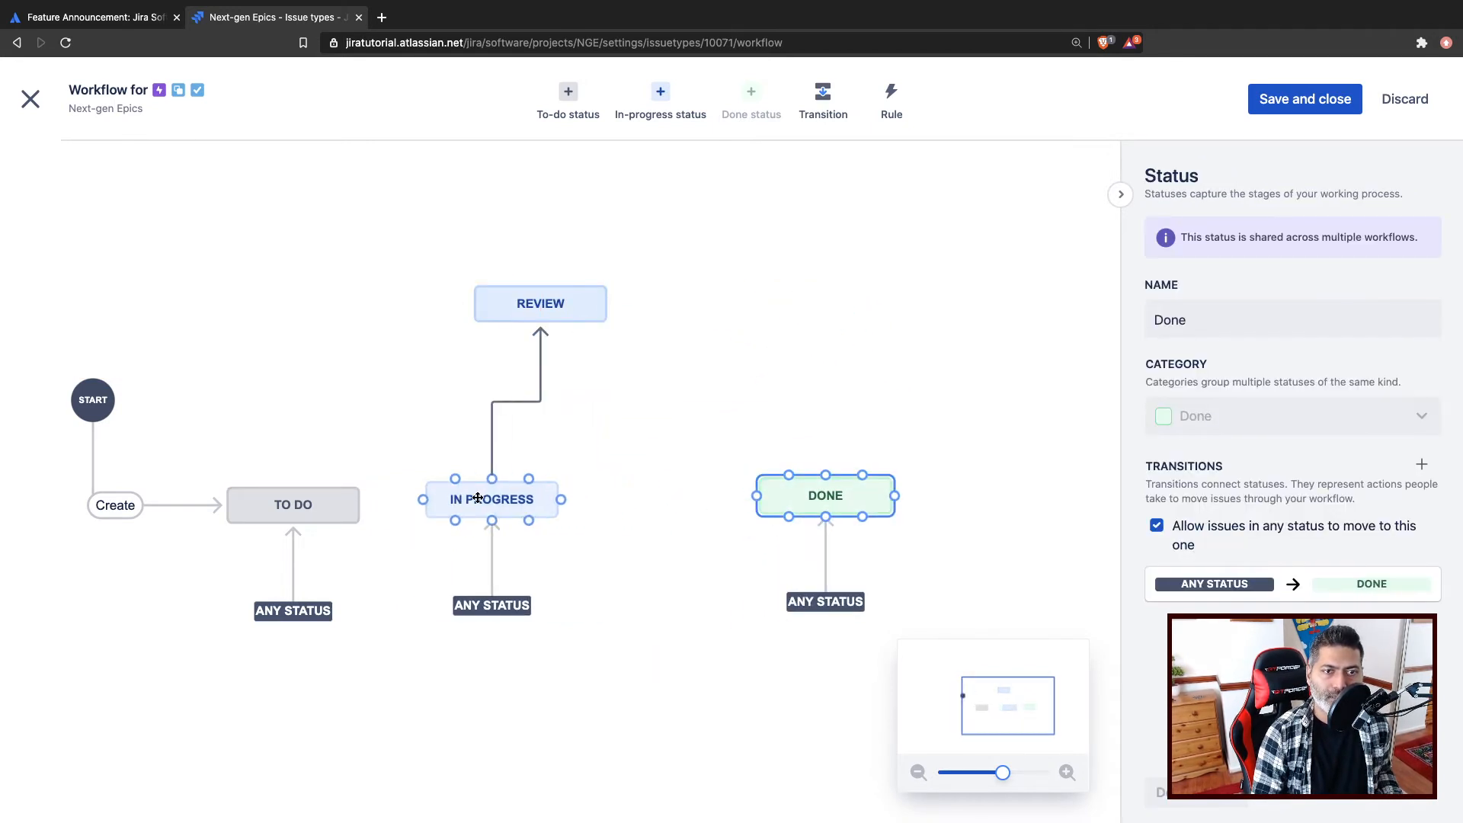
Step: Create a transition named All Done from the Review status to the Done status
click(592, 314)
drag(711, 379, 821, 478)
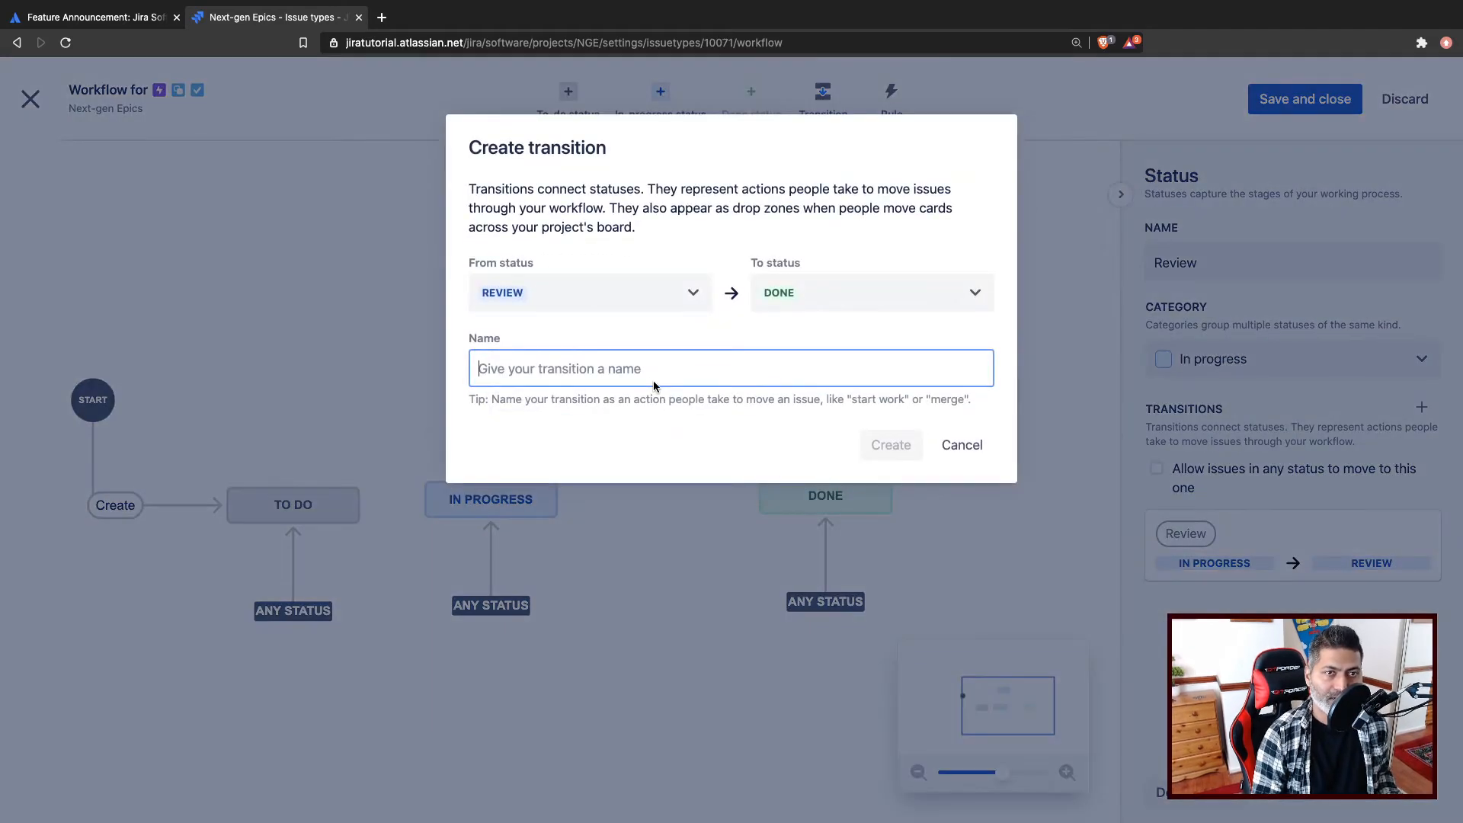
text(Done)
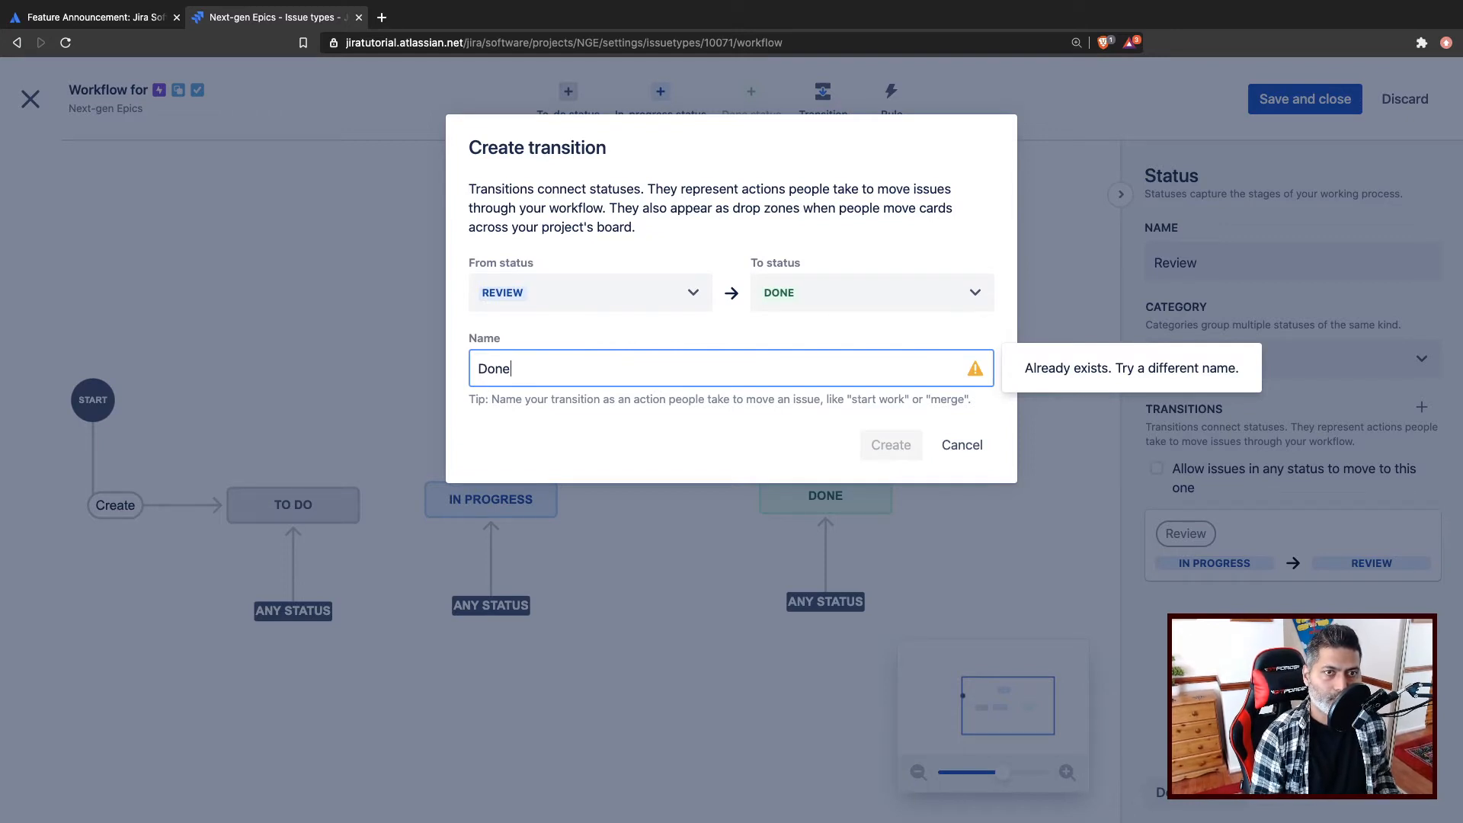
key(ctrl+a)
text(All Don)
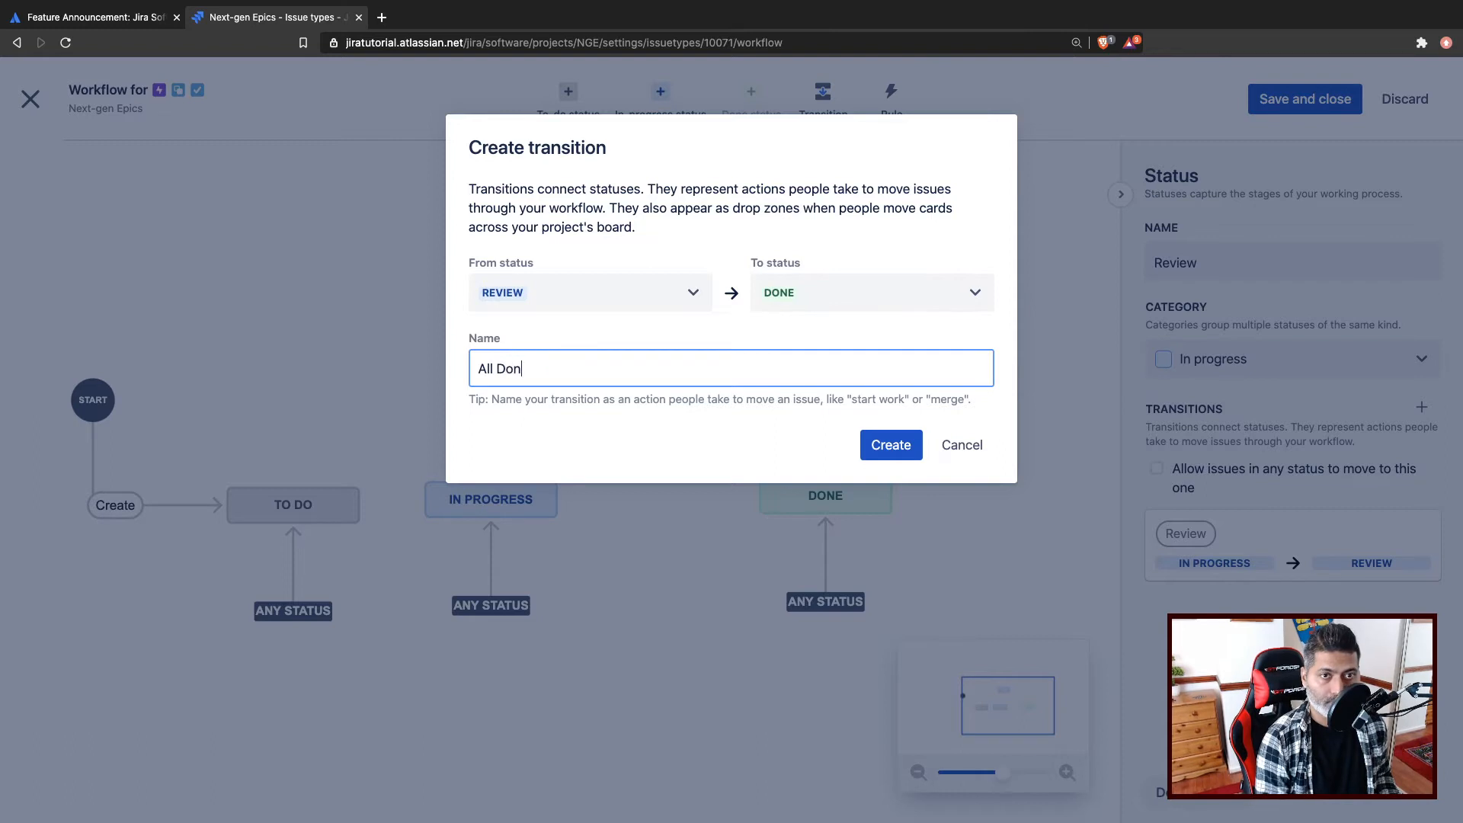
text(e)
click(891, 445)
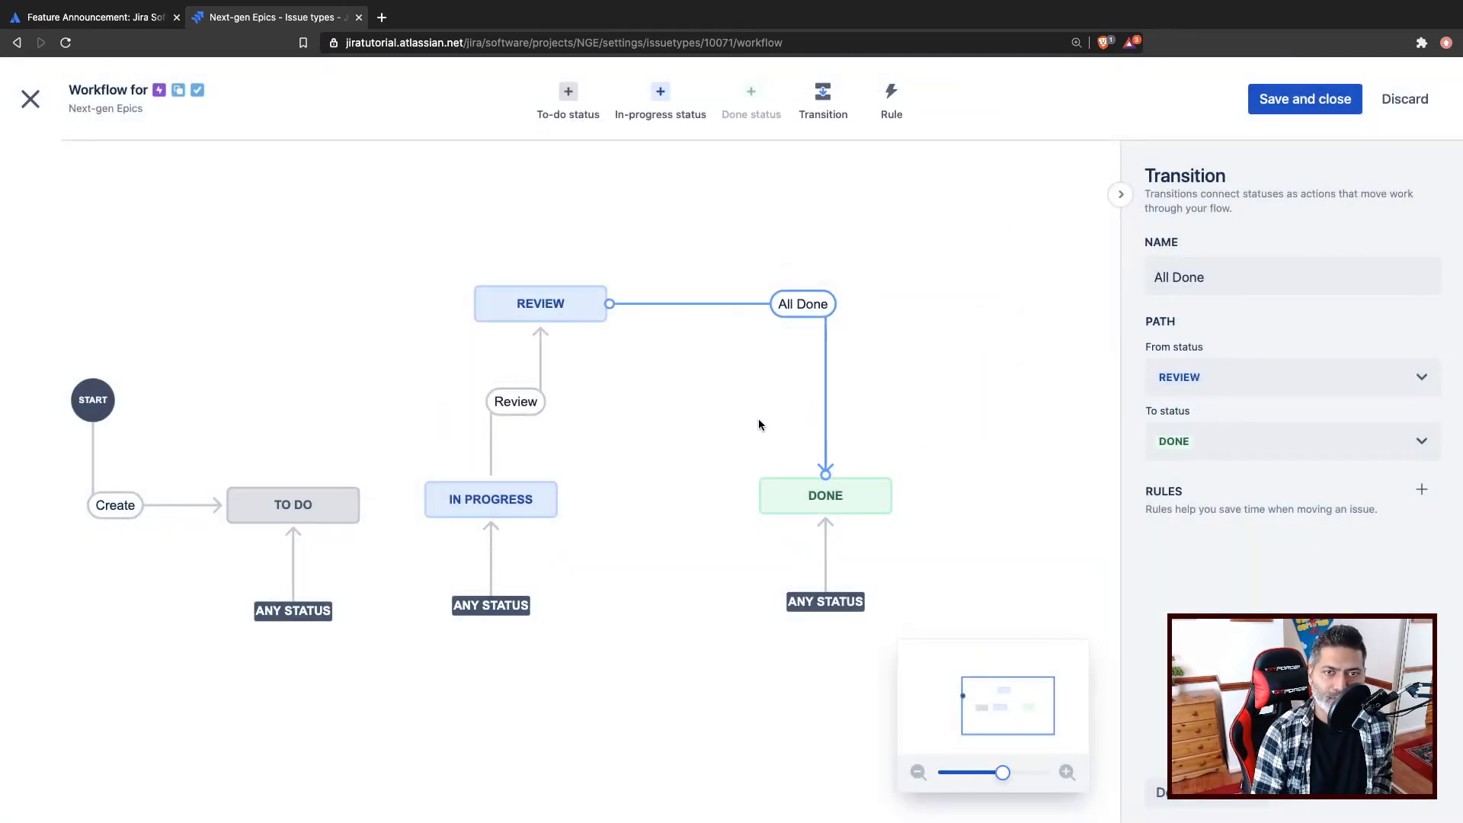
click(961, 372)
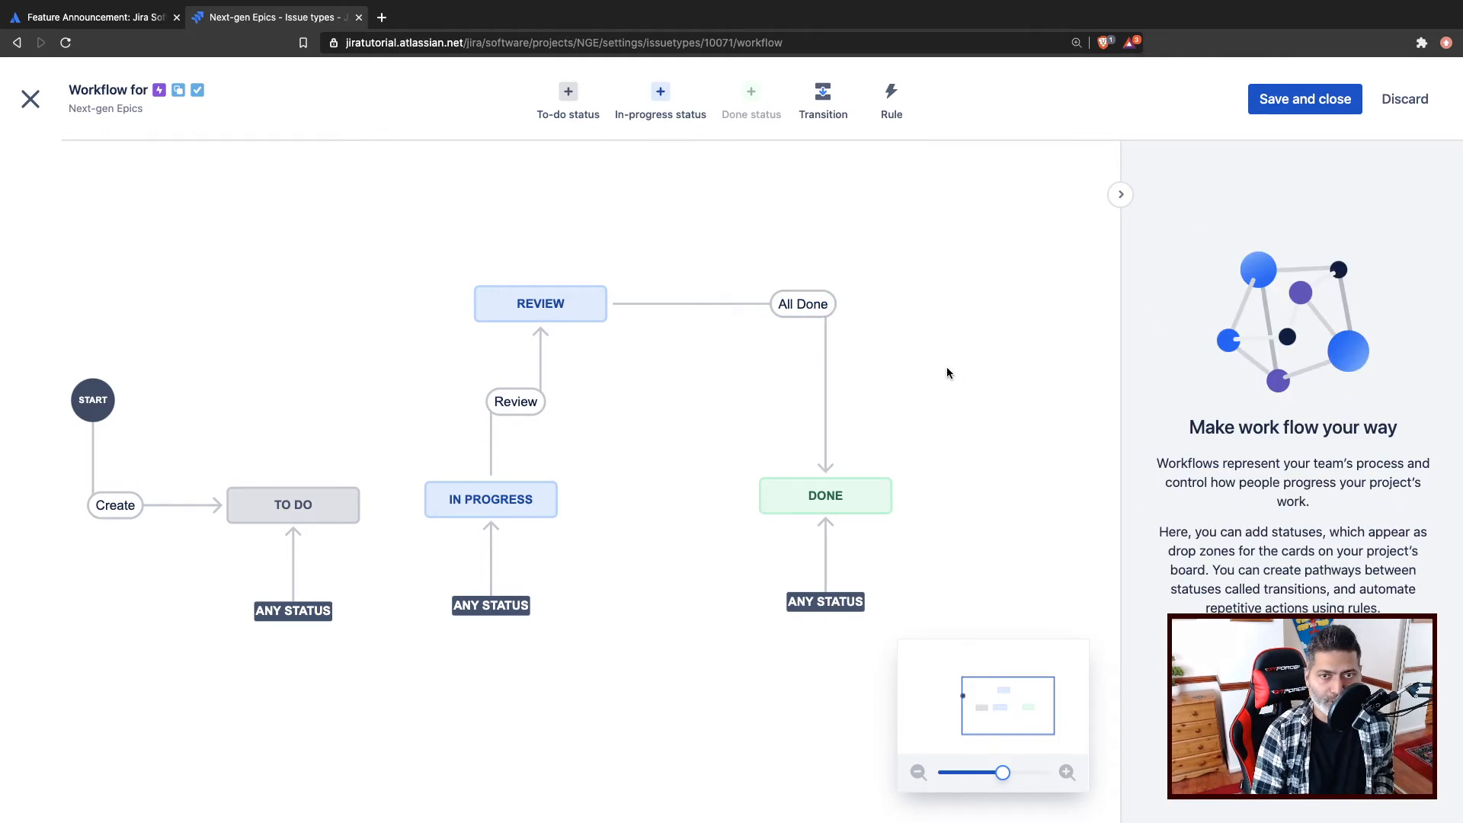
Step: Choose the "Assign an issue to someone" rule for the Review transition between In Progress and Review
click(543, 373)
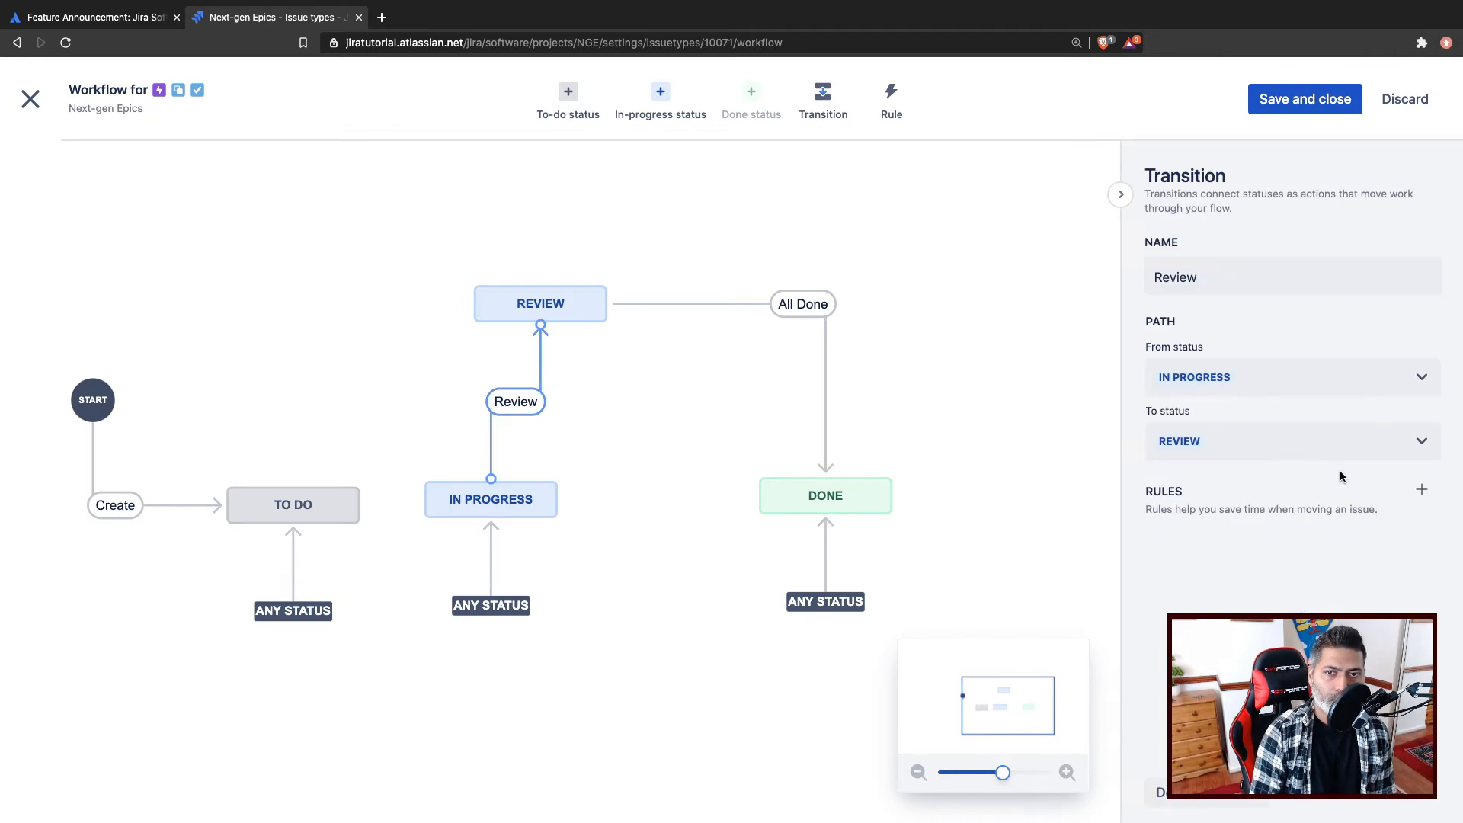
click(1423, 492)
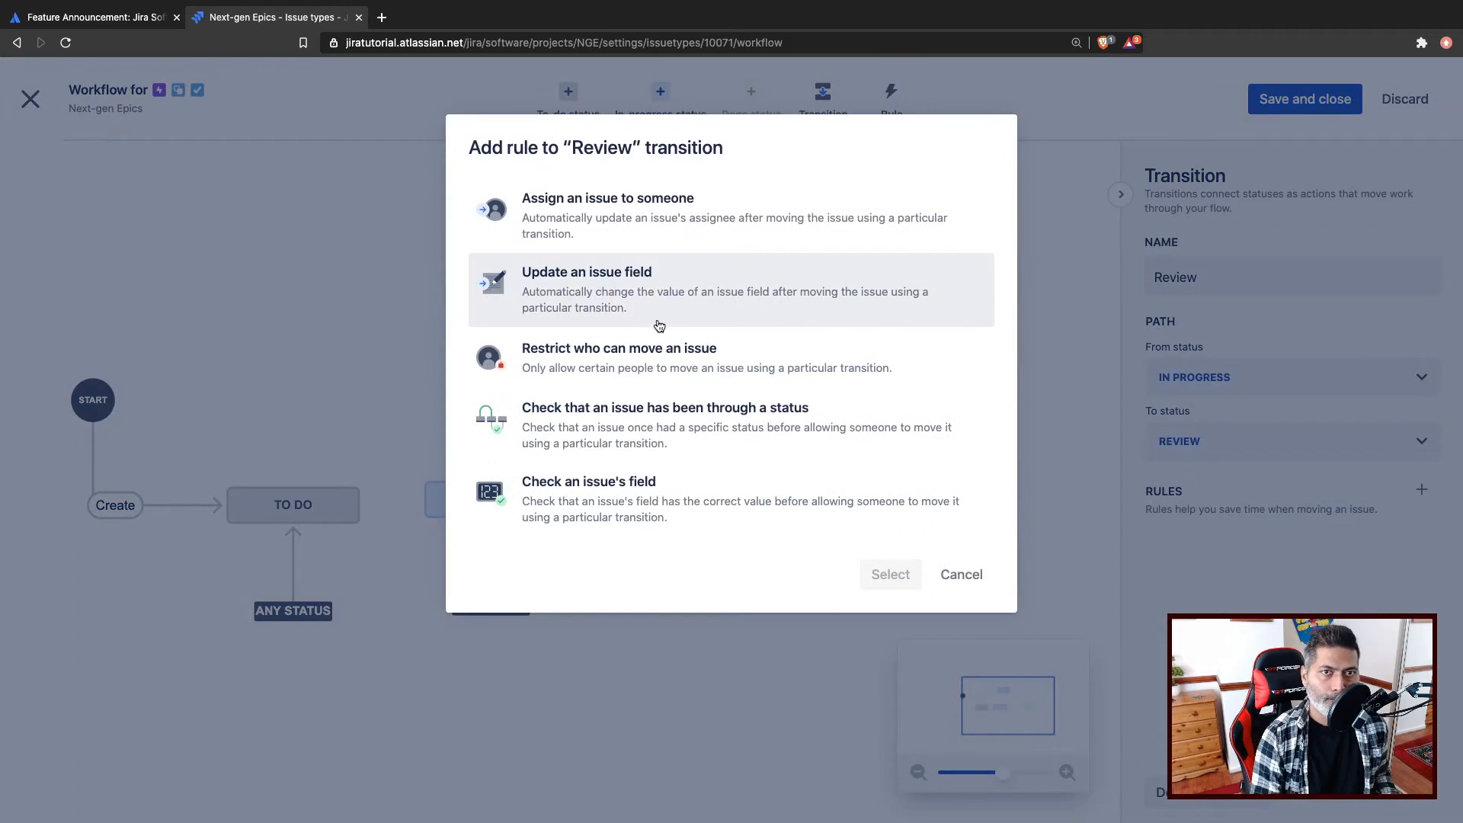
click(702, 228)
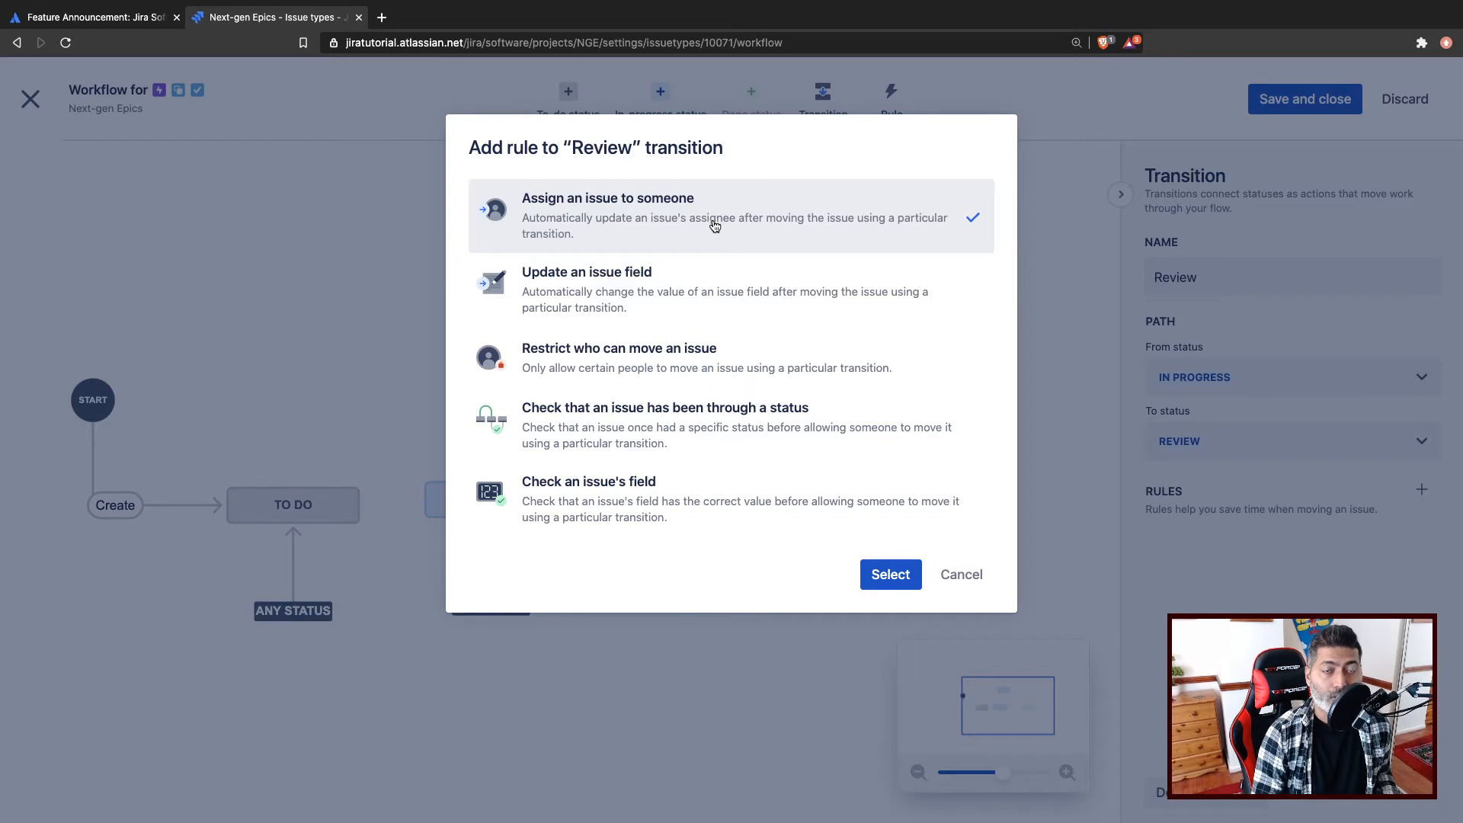
click(806, 295)
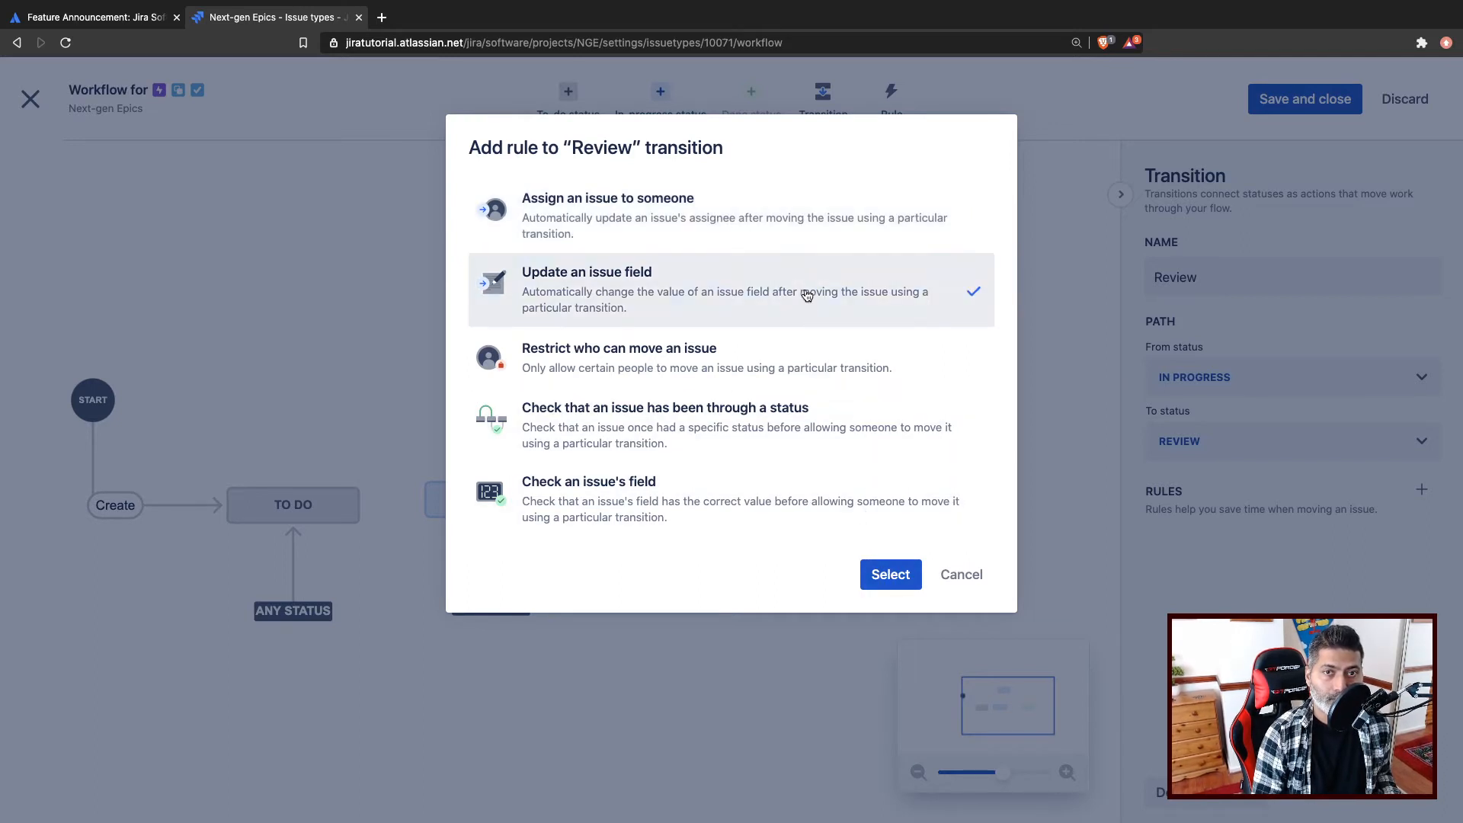
click(812, 221)
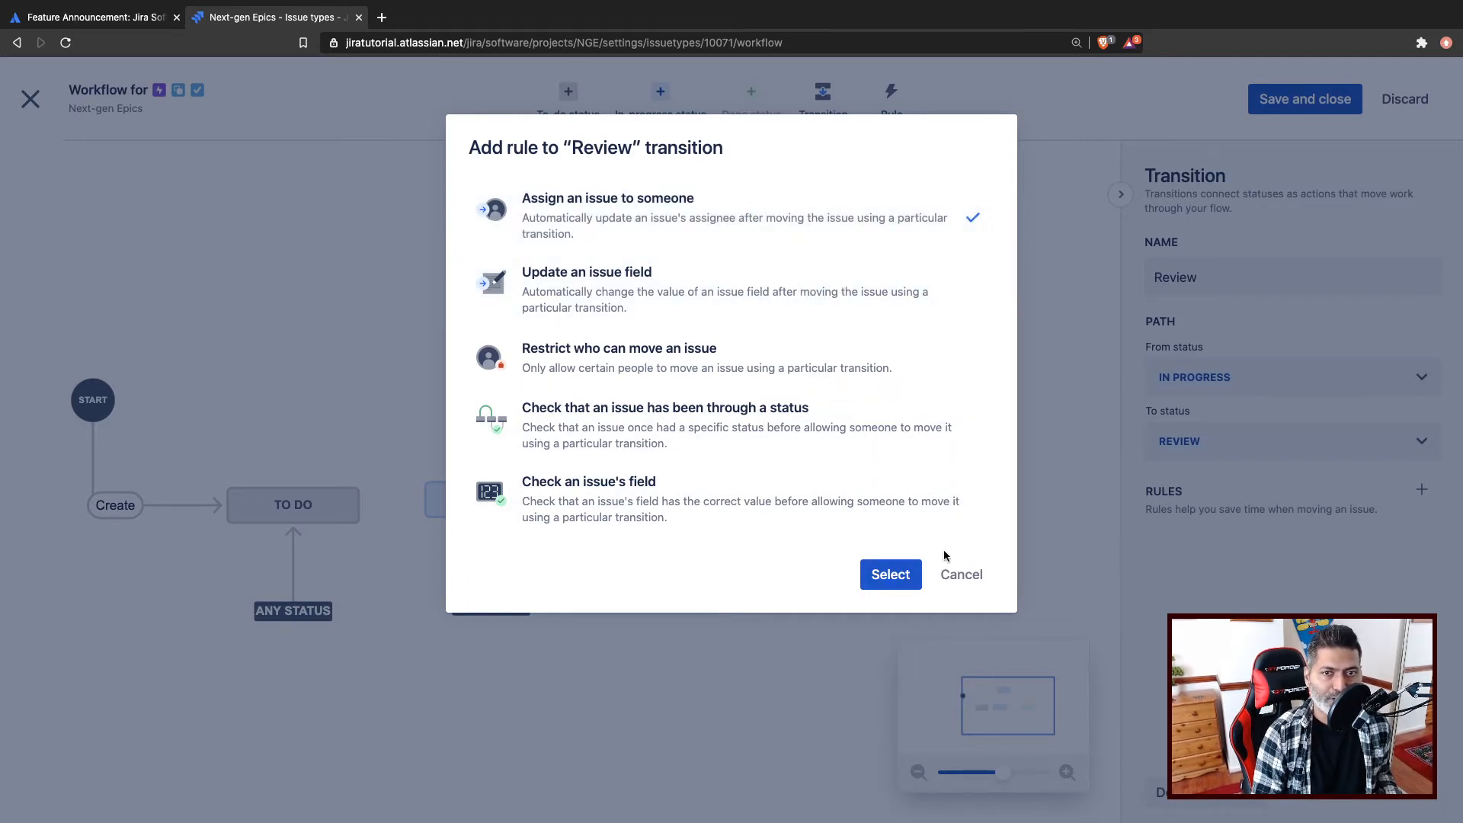
click(897, 576)
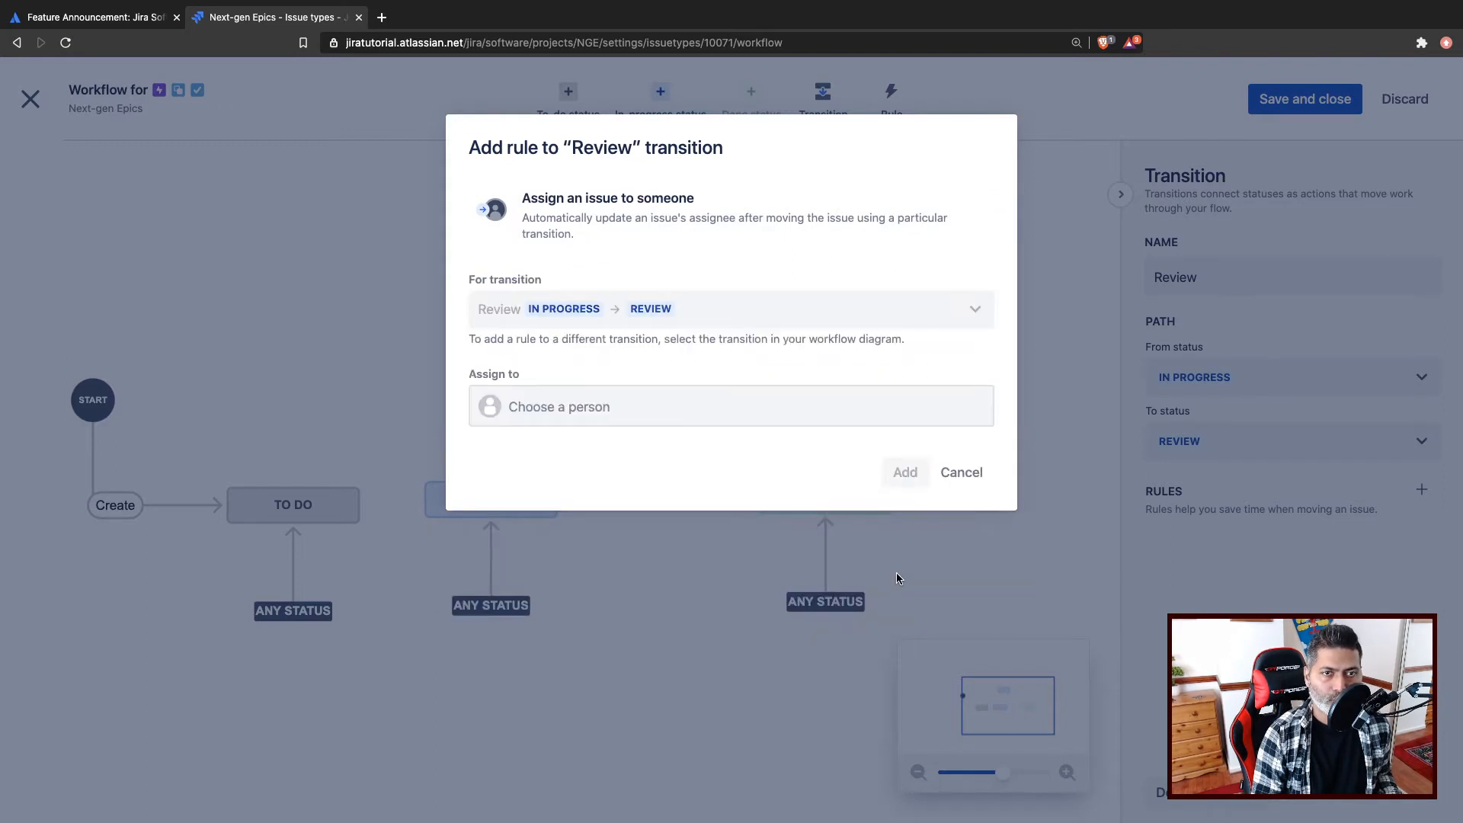
Step: Set the rule's assignee to "The current user" and add the rule to the Review transition
click(681, 418)
text(r)
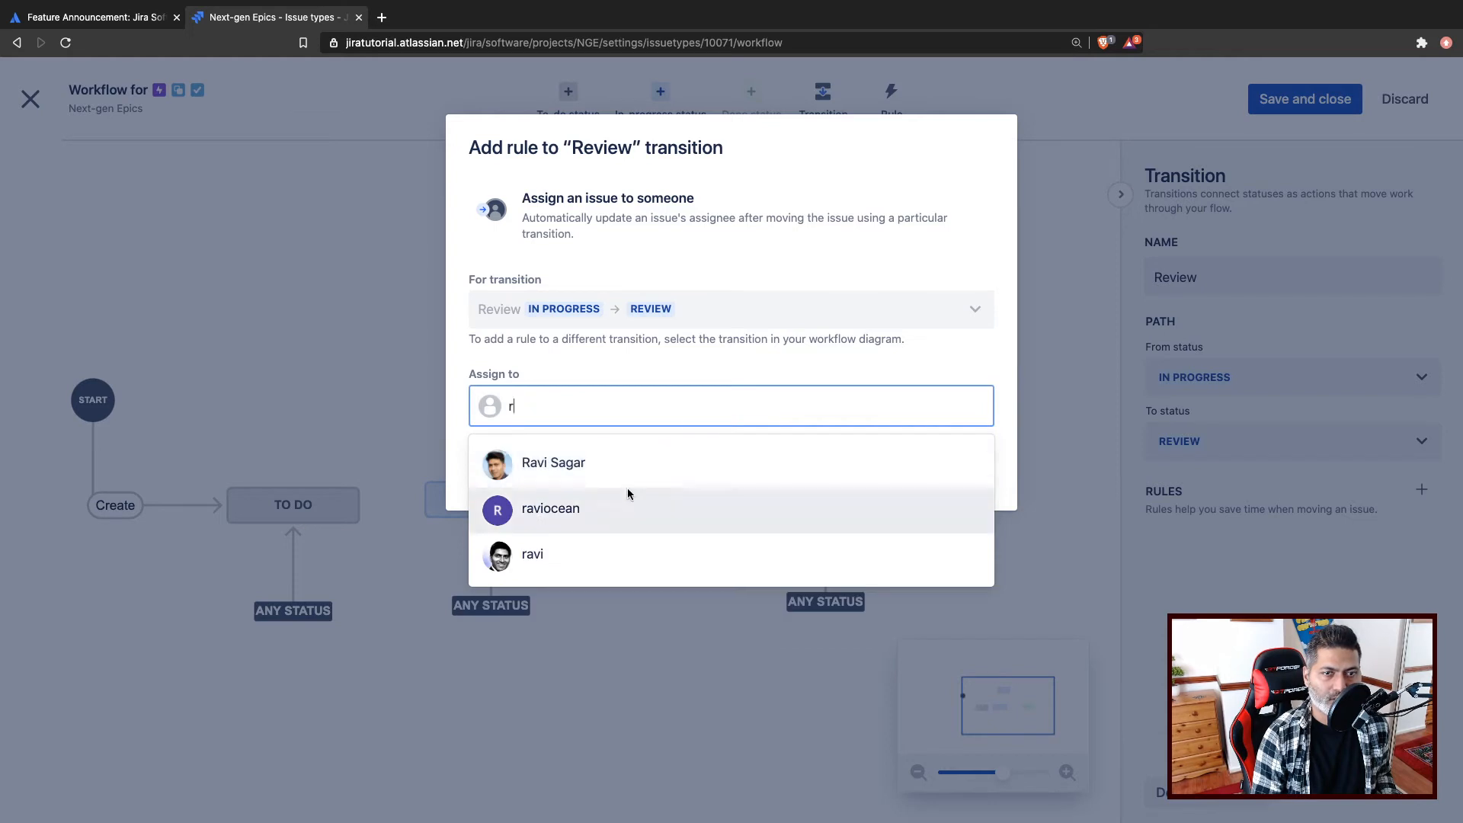
text(avi)
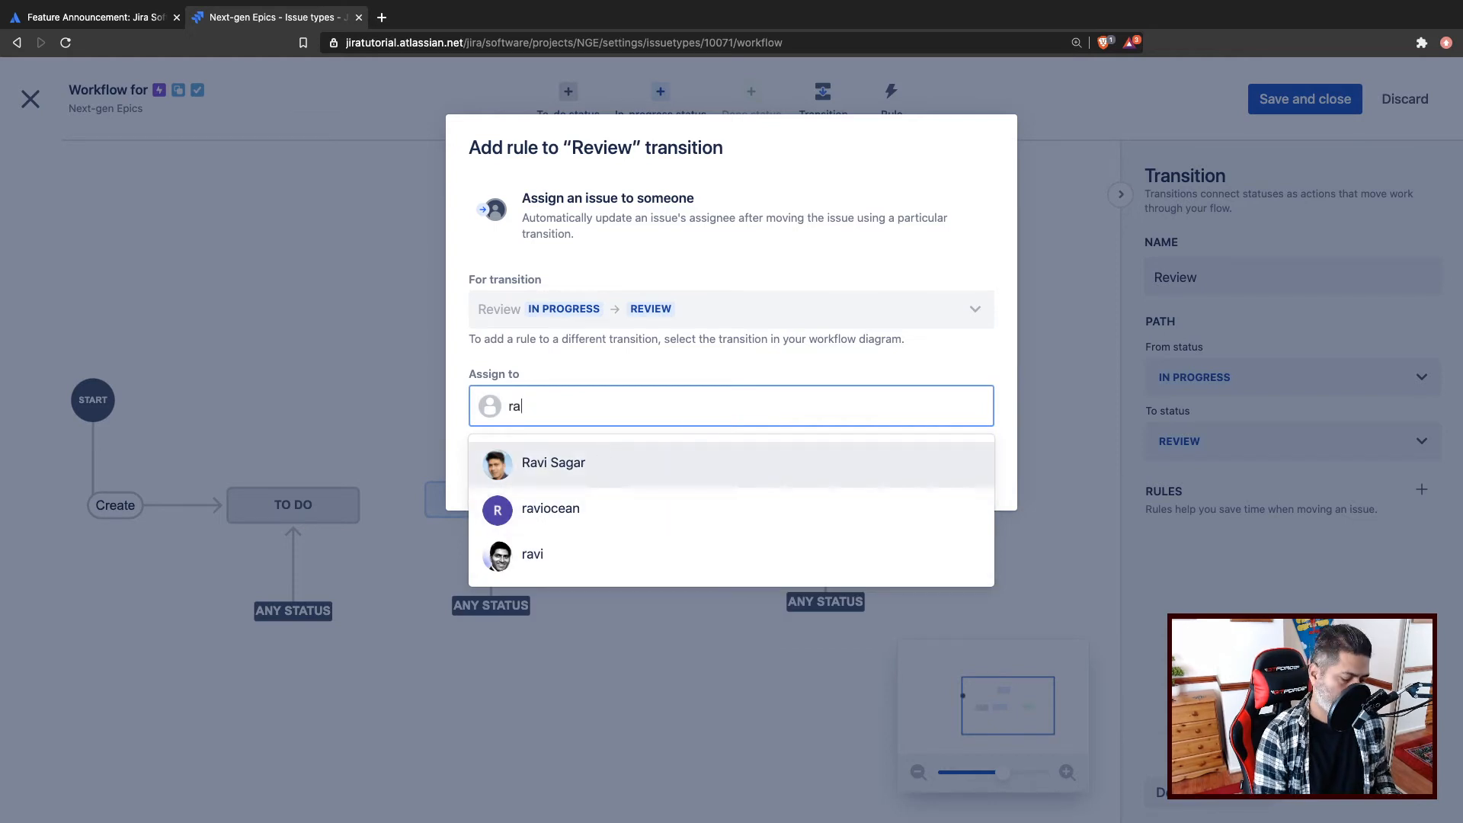
key(BackSpace)
key(BackSpace)
key(BackSpace)
key(BackSpace)
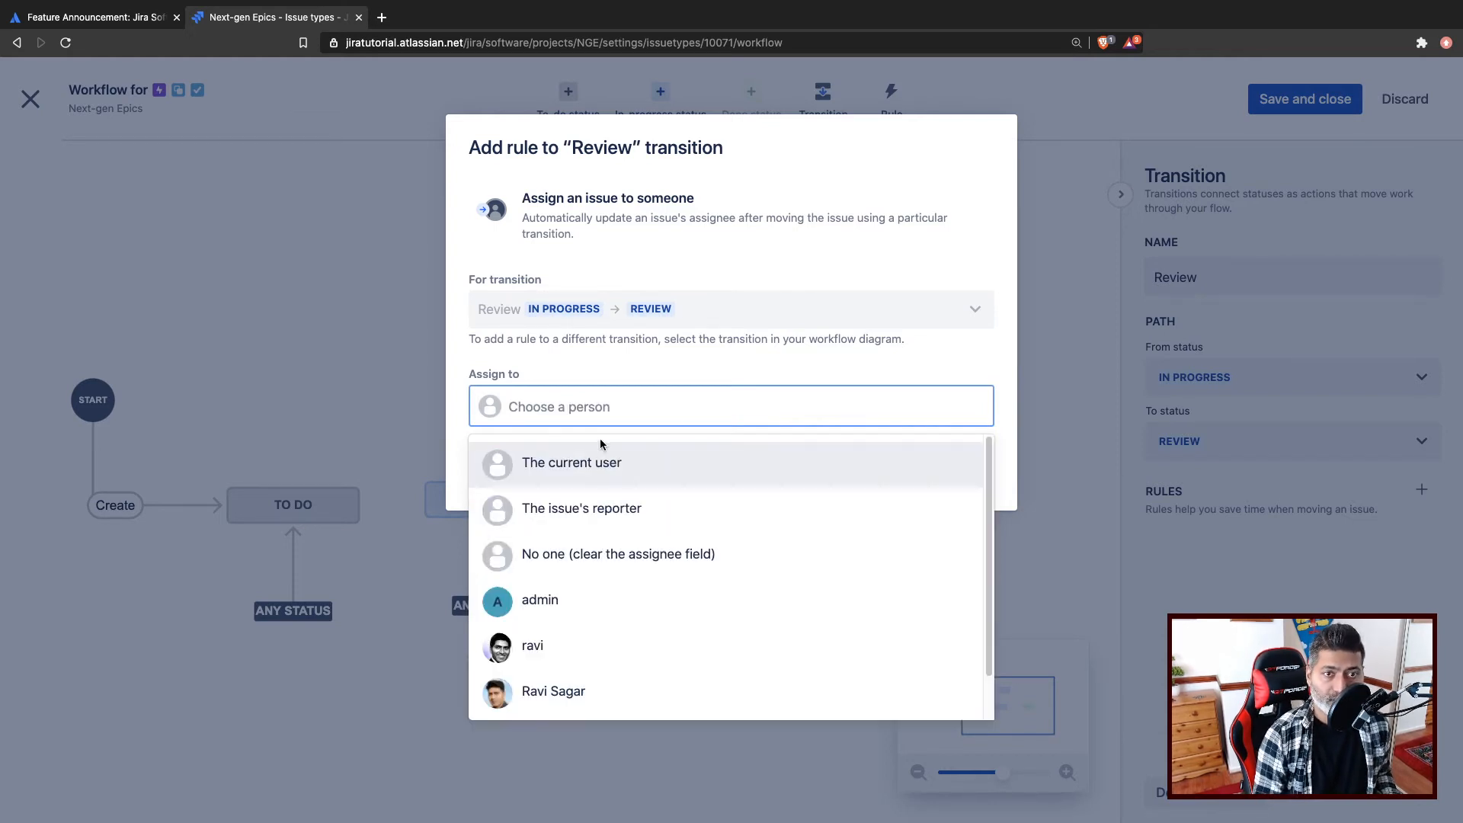
click(595, 465)
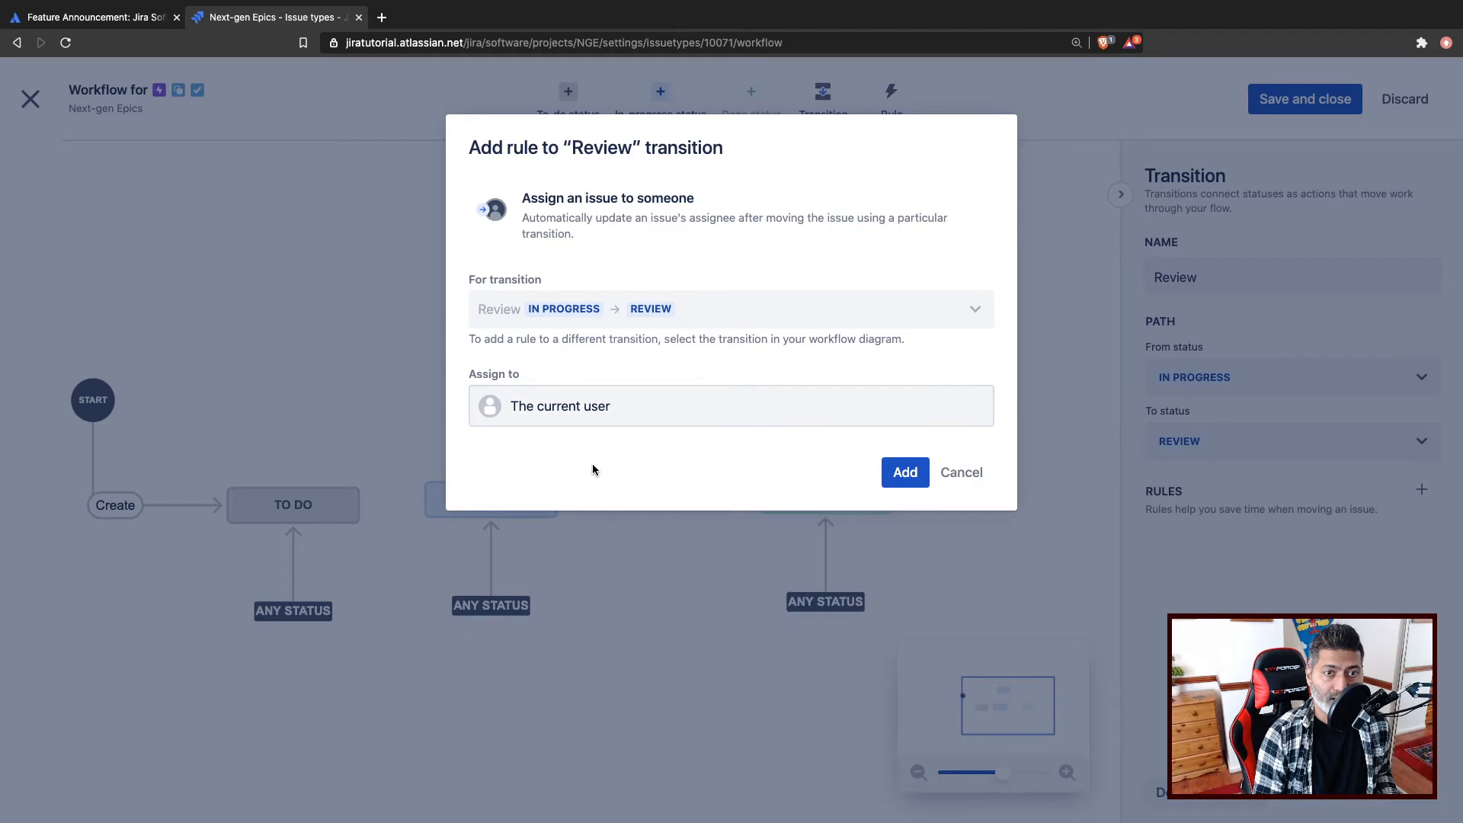
click(912, 474)
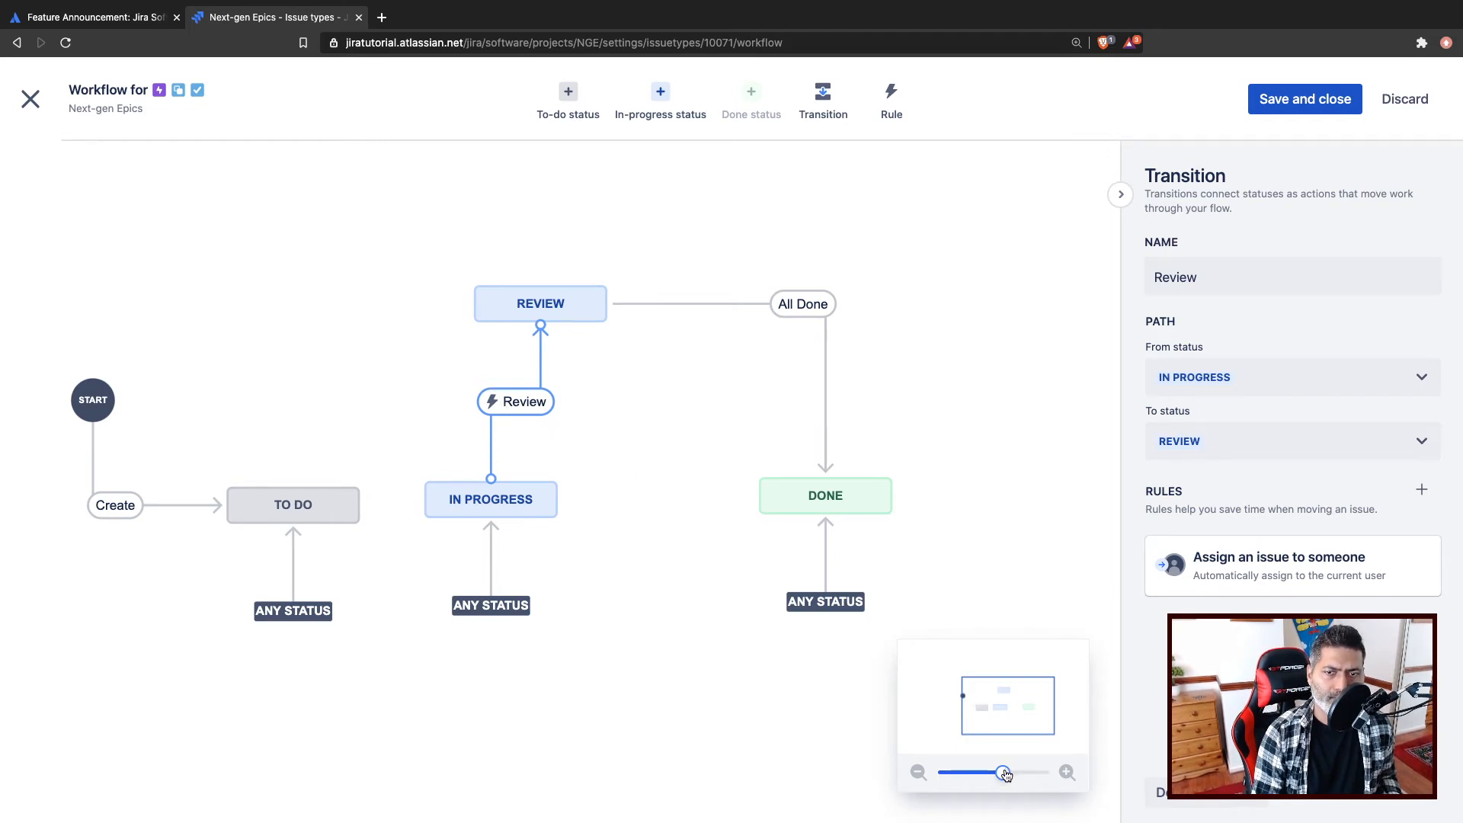
Step: Add an "Update an issue field" rule to the Review transition that adds the new label Review to the Labels field
drag(1003, 773, 1012, 773)
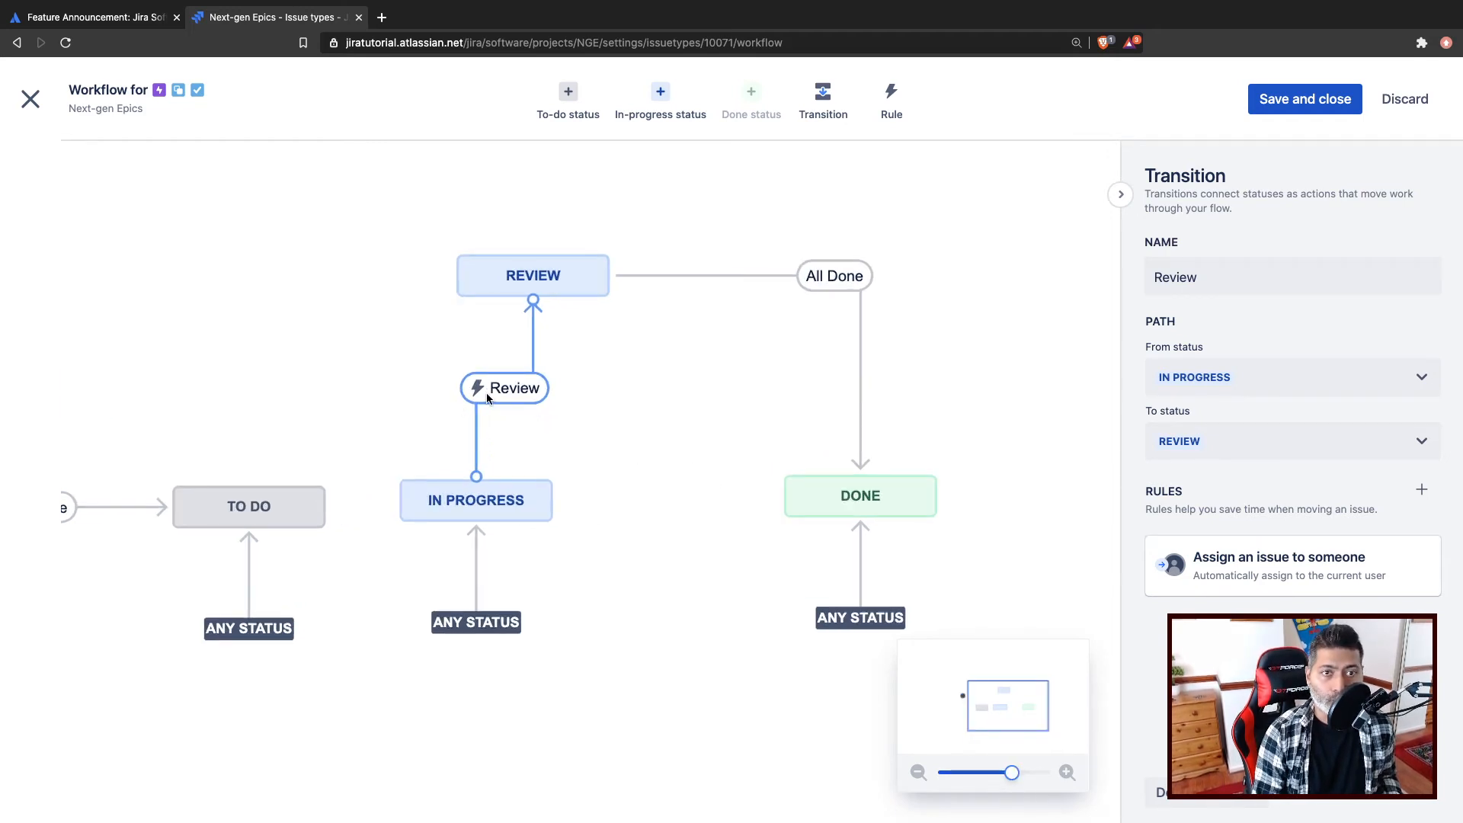
click(1421, 491)
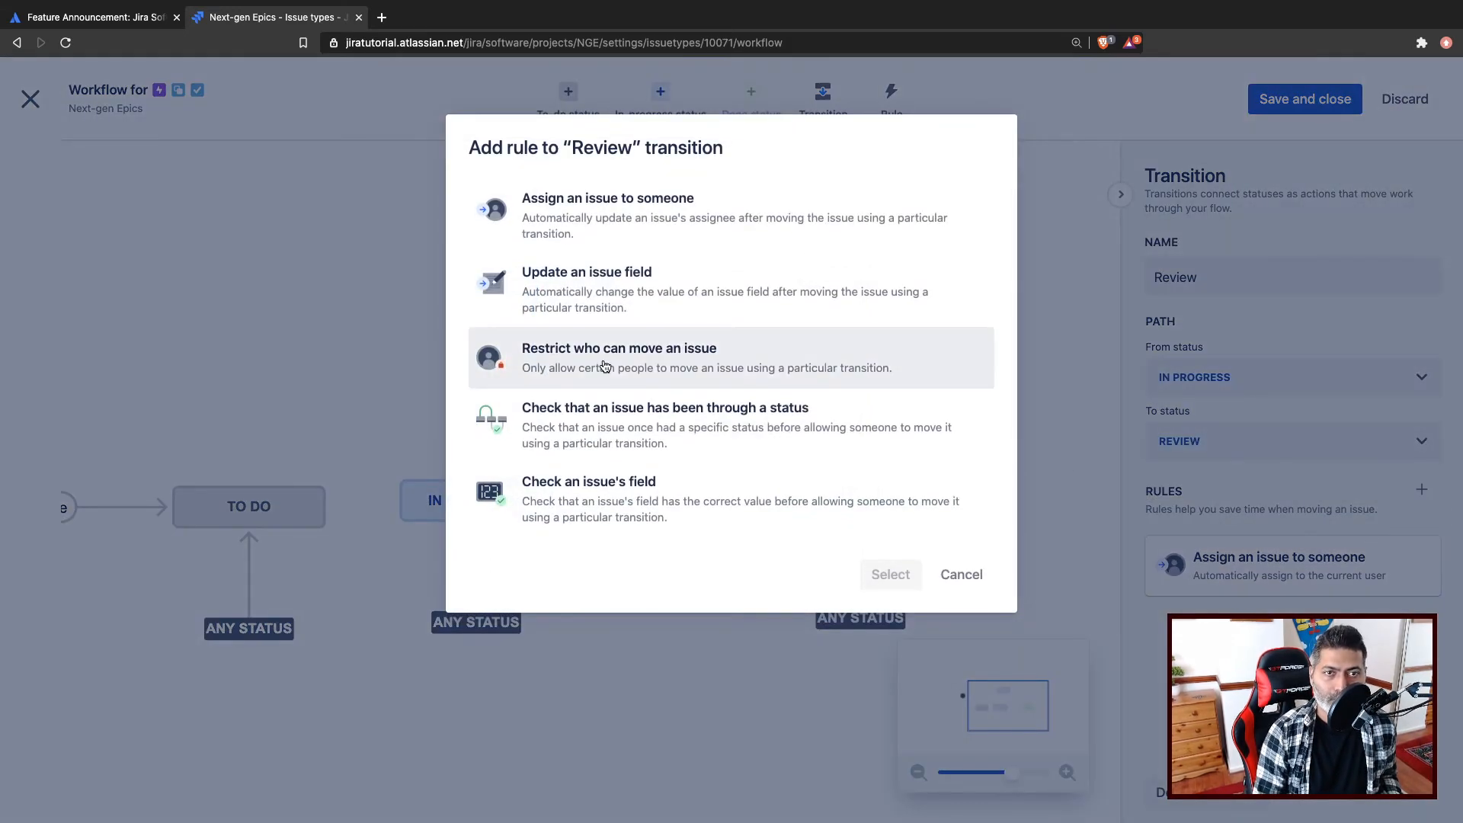
click(648, 289)
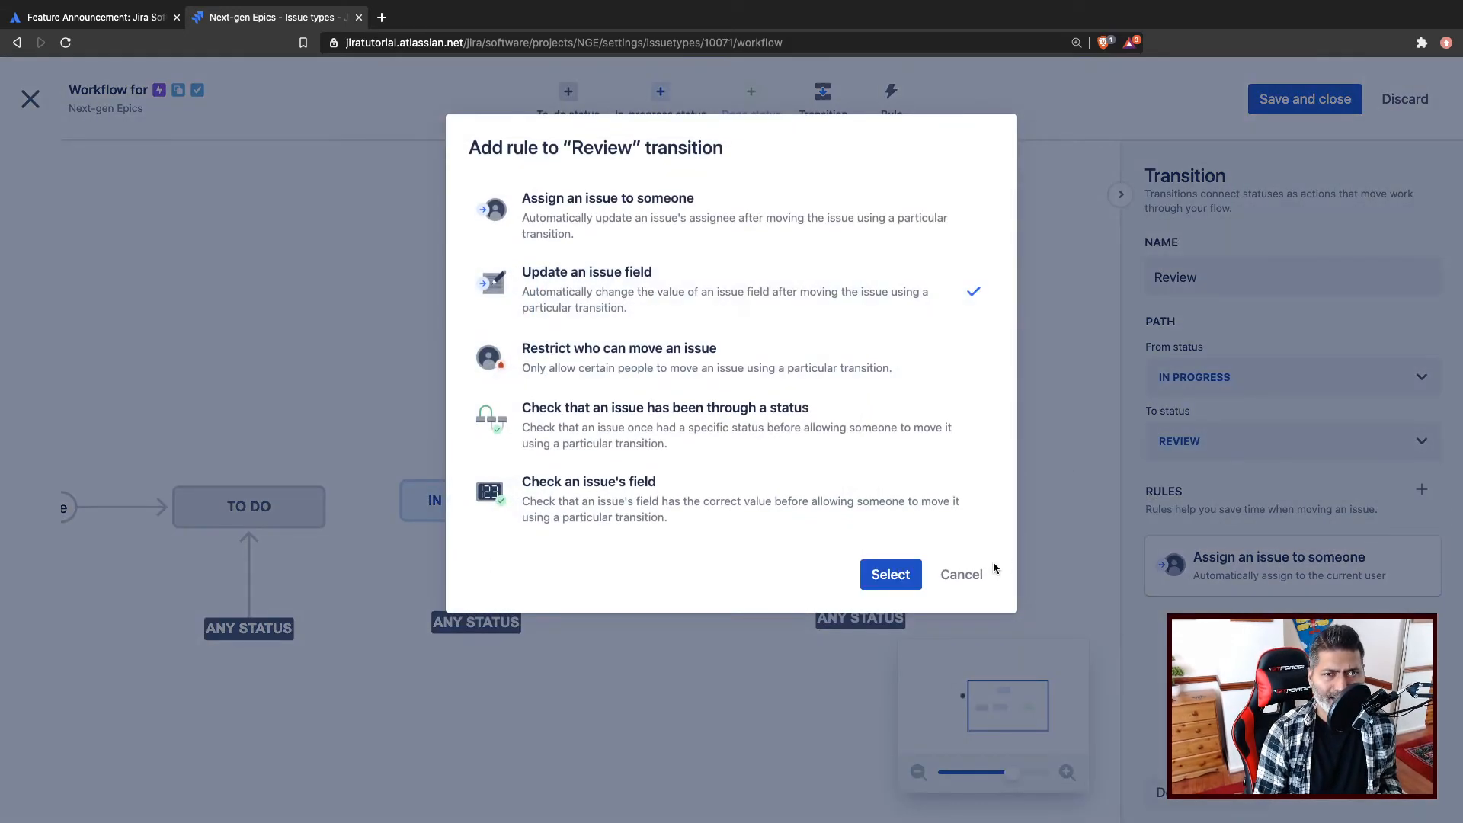
click(890, 575)
click(610, 405)
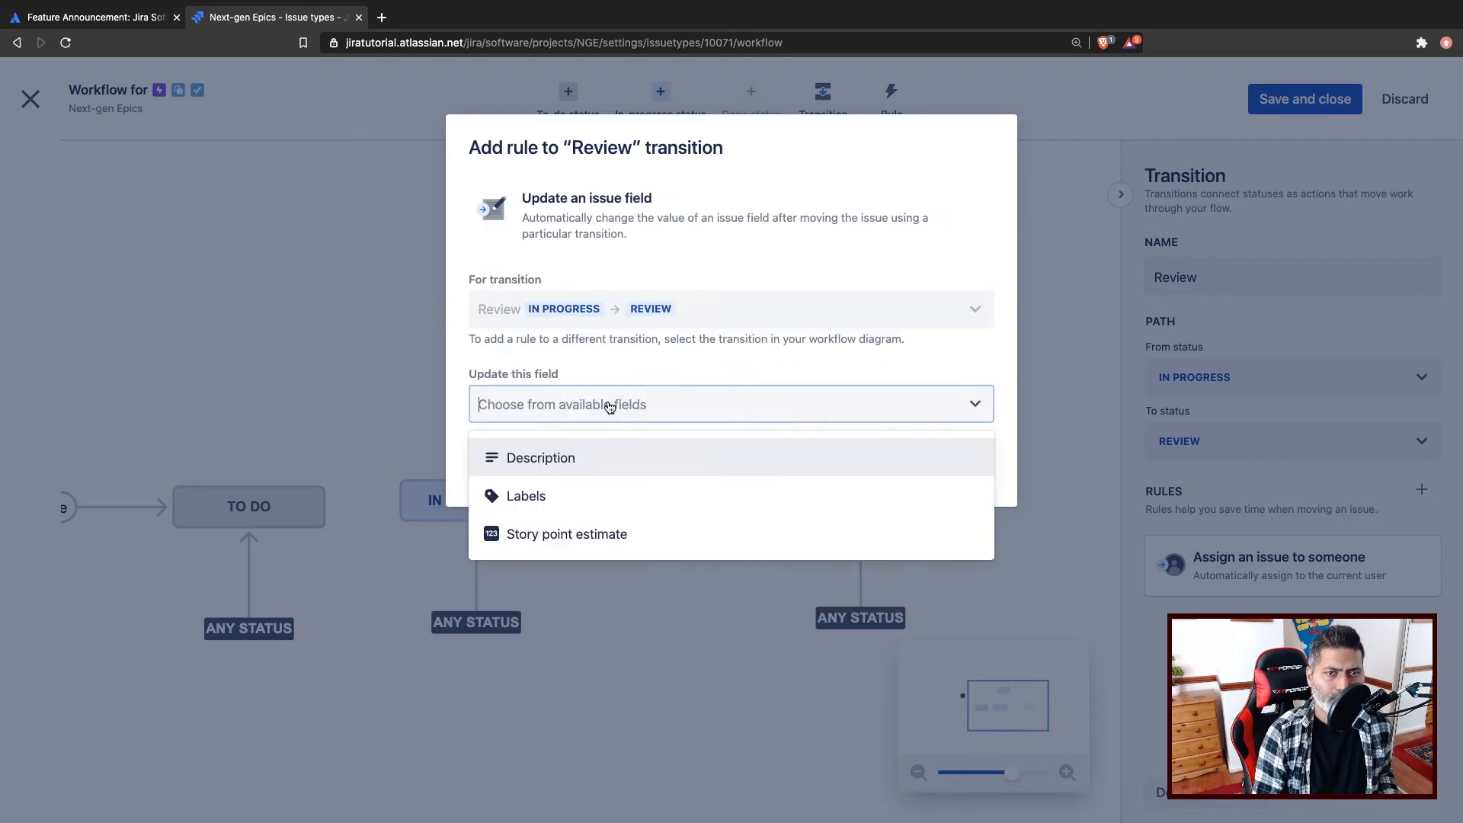
click(565, 481)
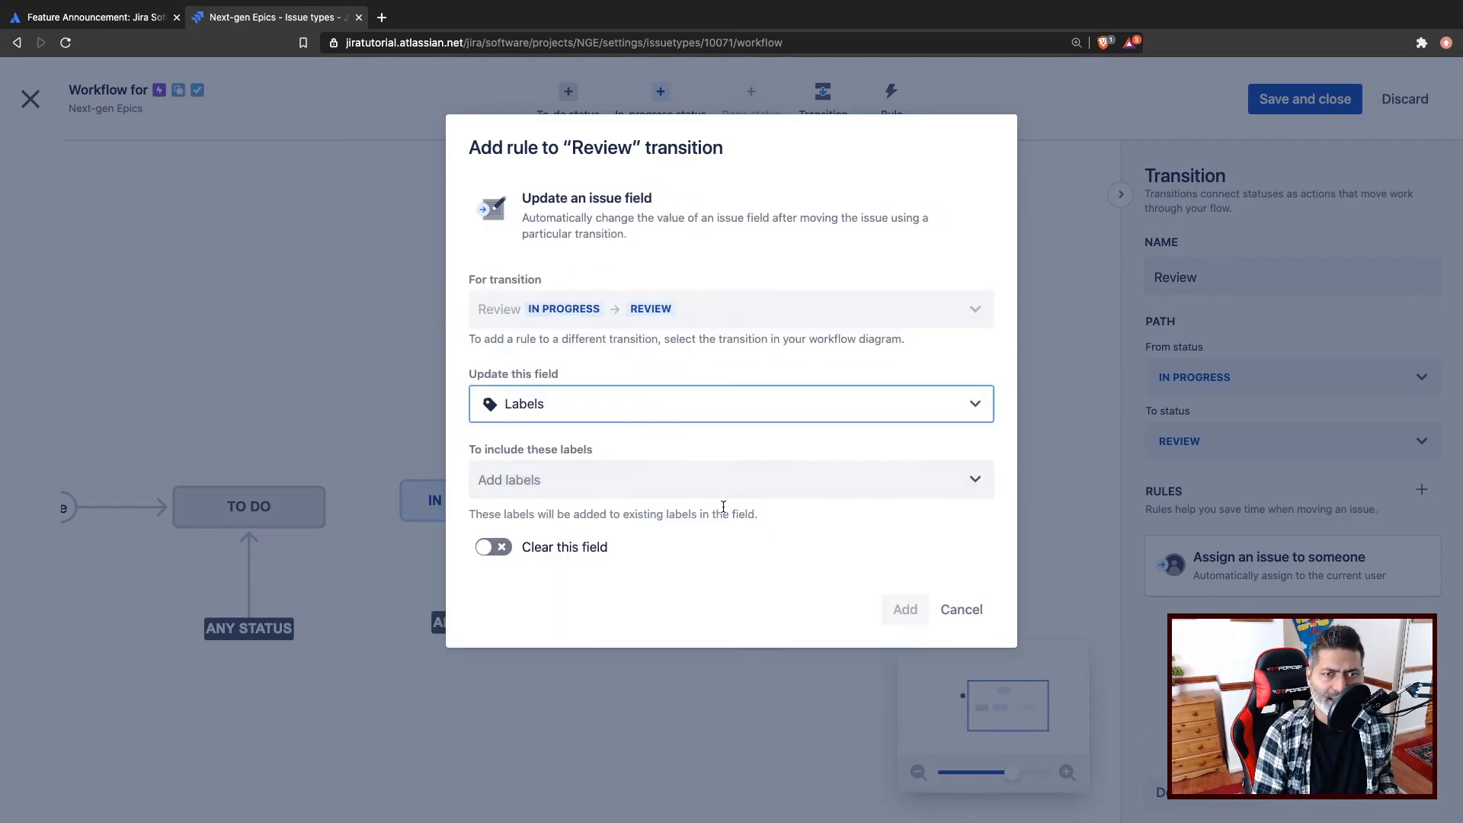
click(607, 483)
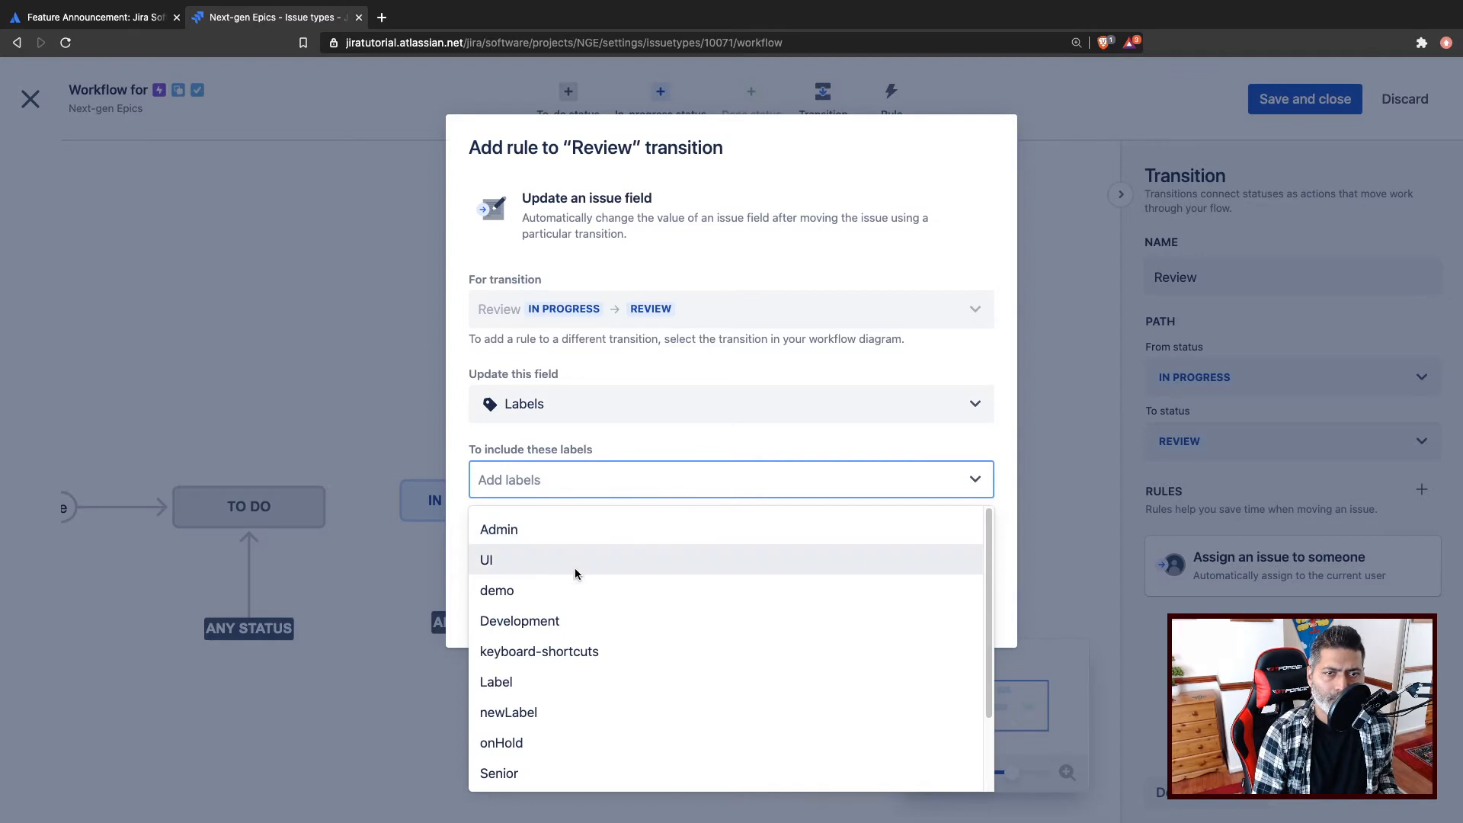
text(f)
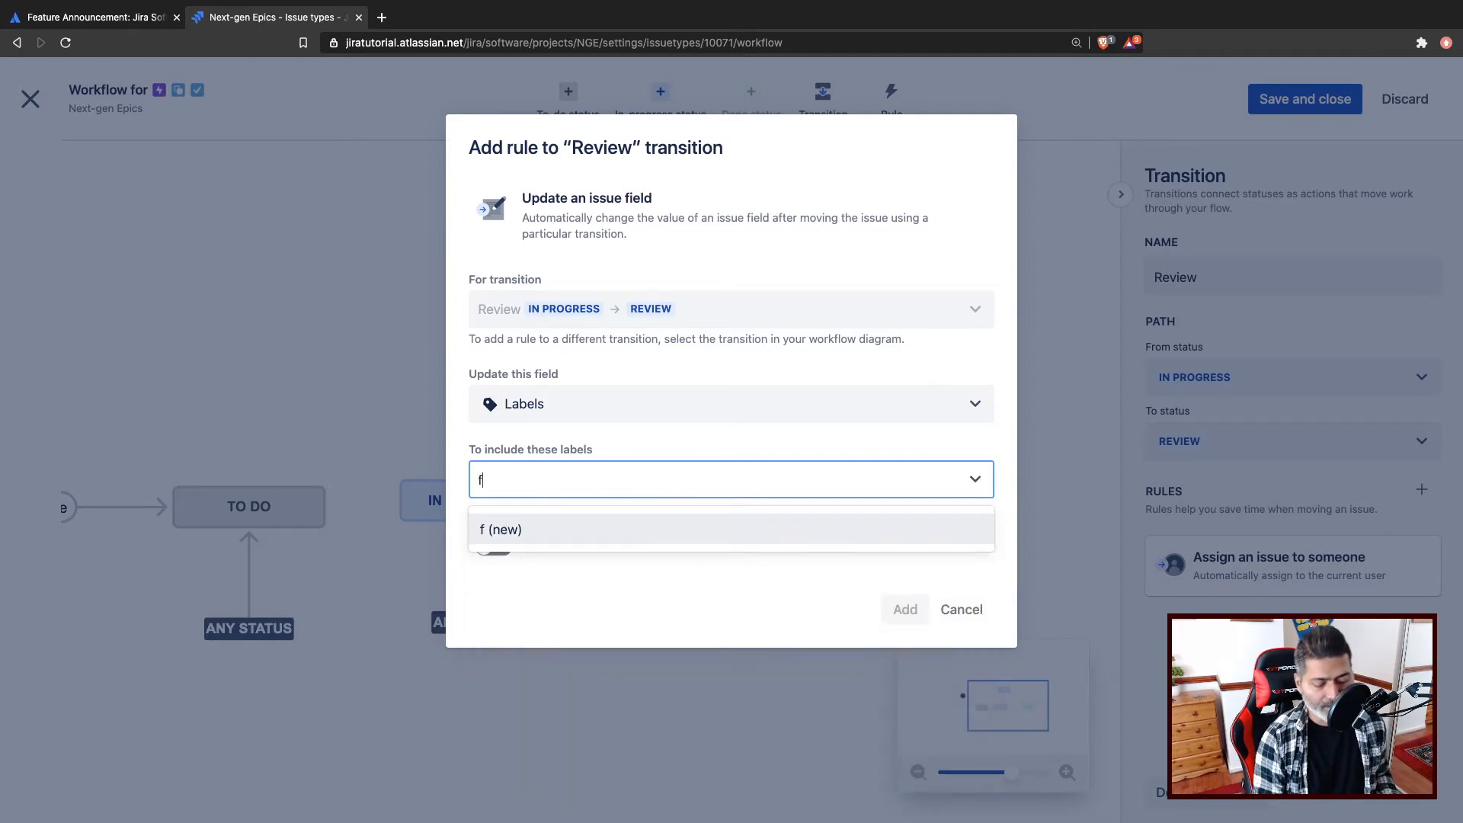
key(BackSpace)
text(Review)
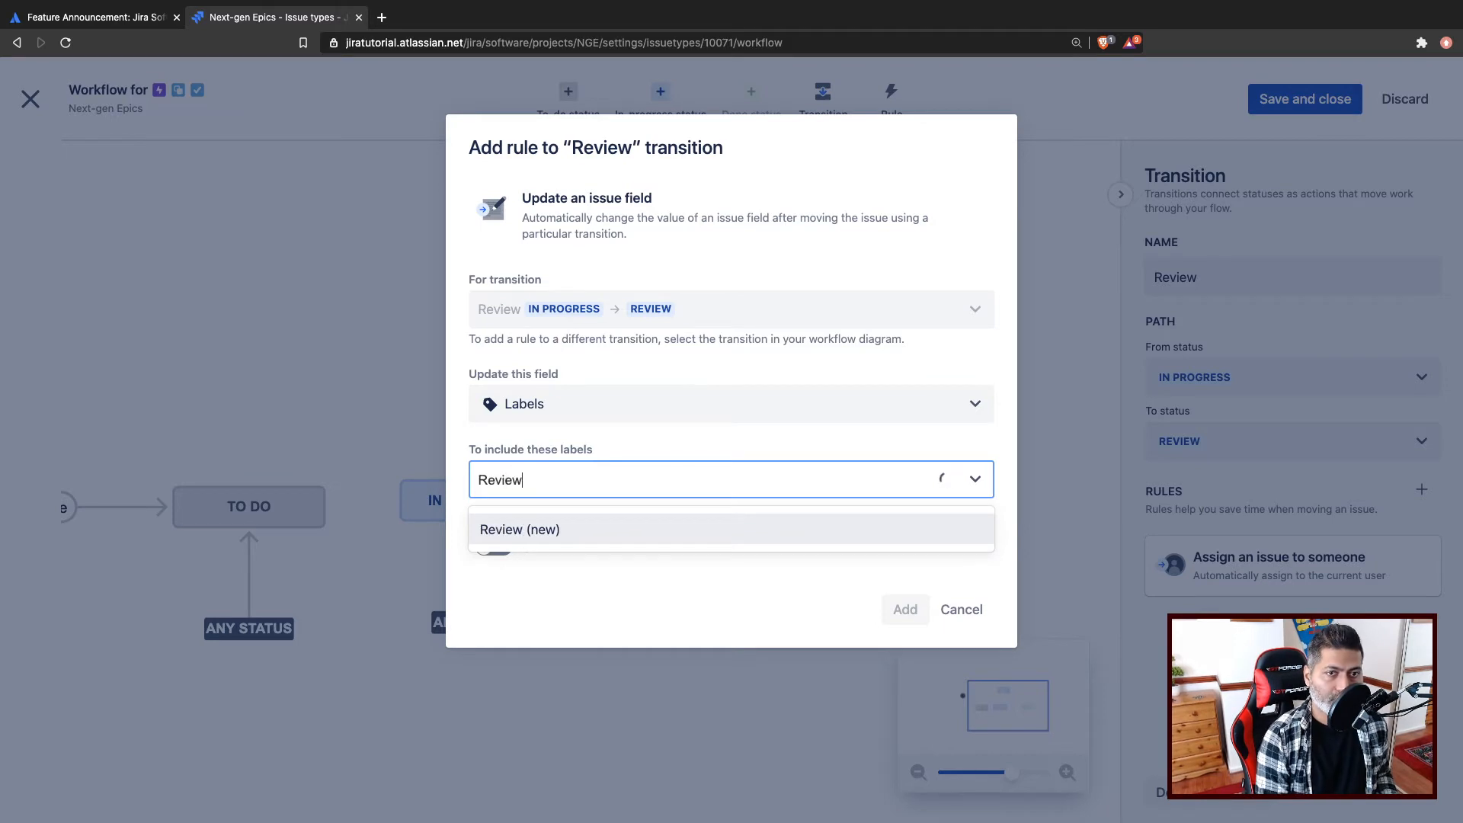
key(Return)
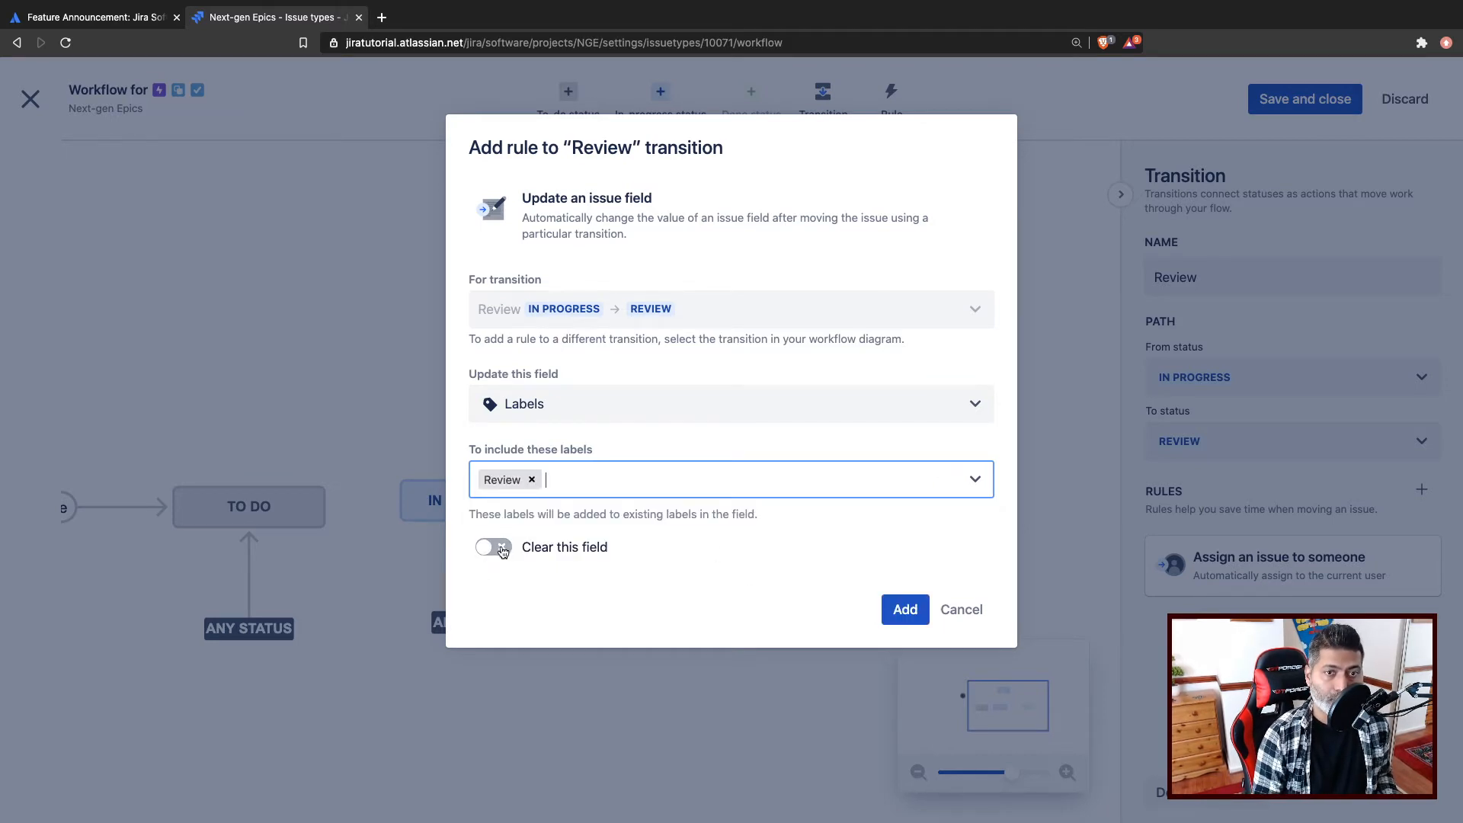
click(903, 610)
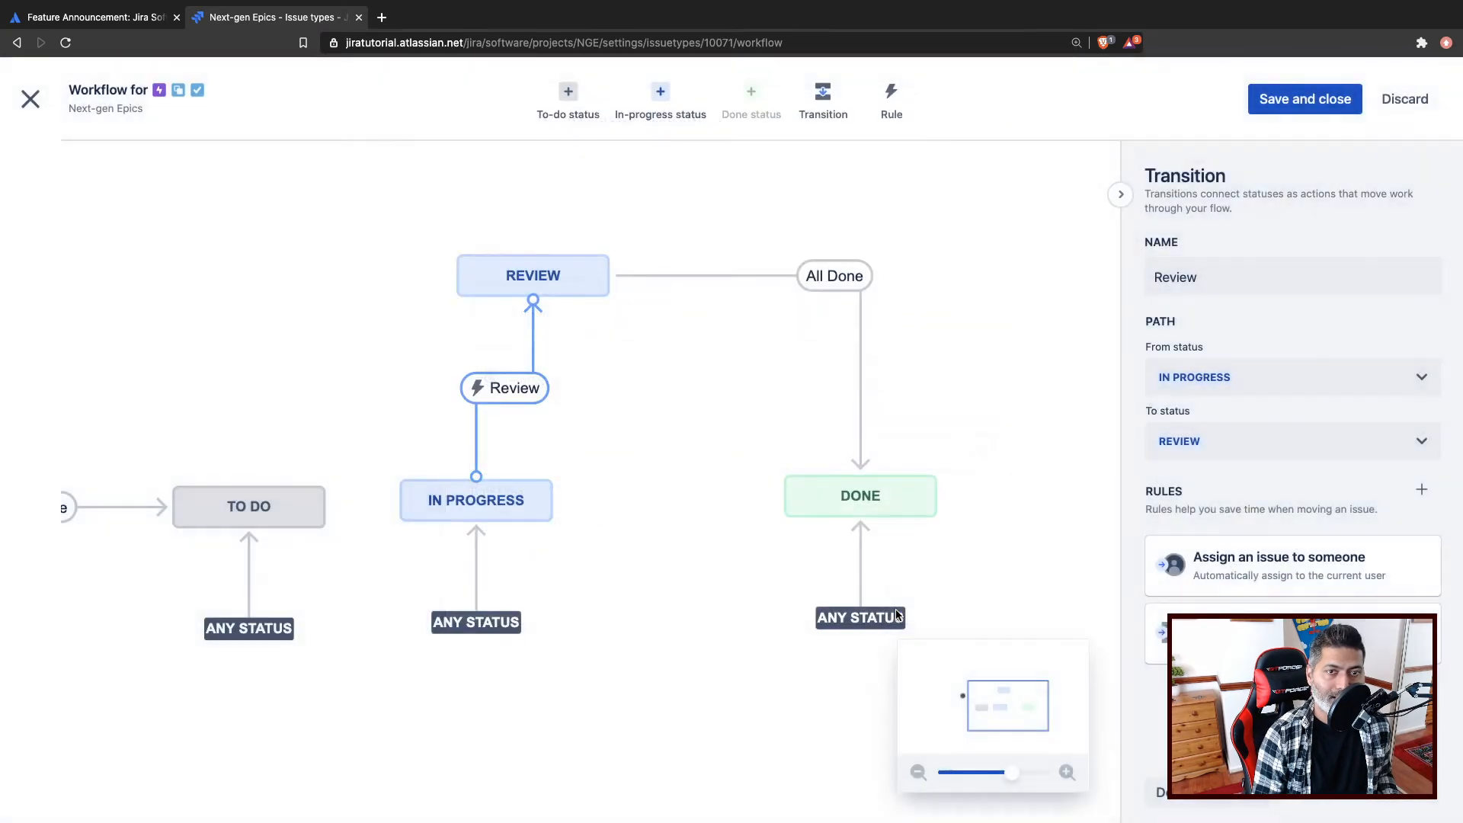
Step: Add a "Restrict who can move an issue" rule to the Review transition that allows only the issue's assignee
click(1422, 489)
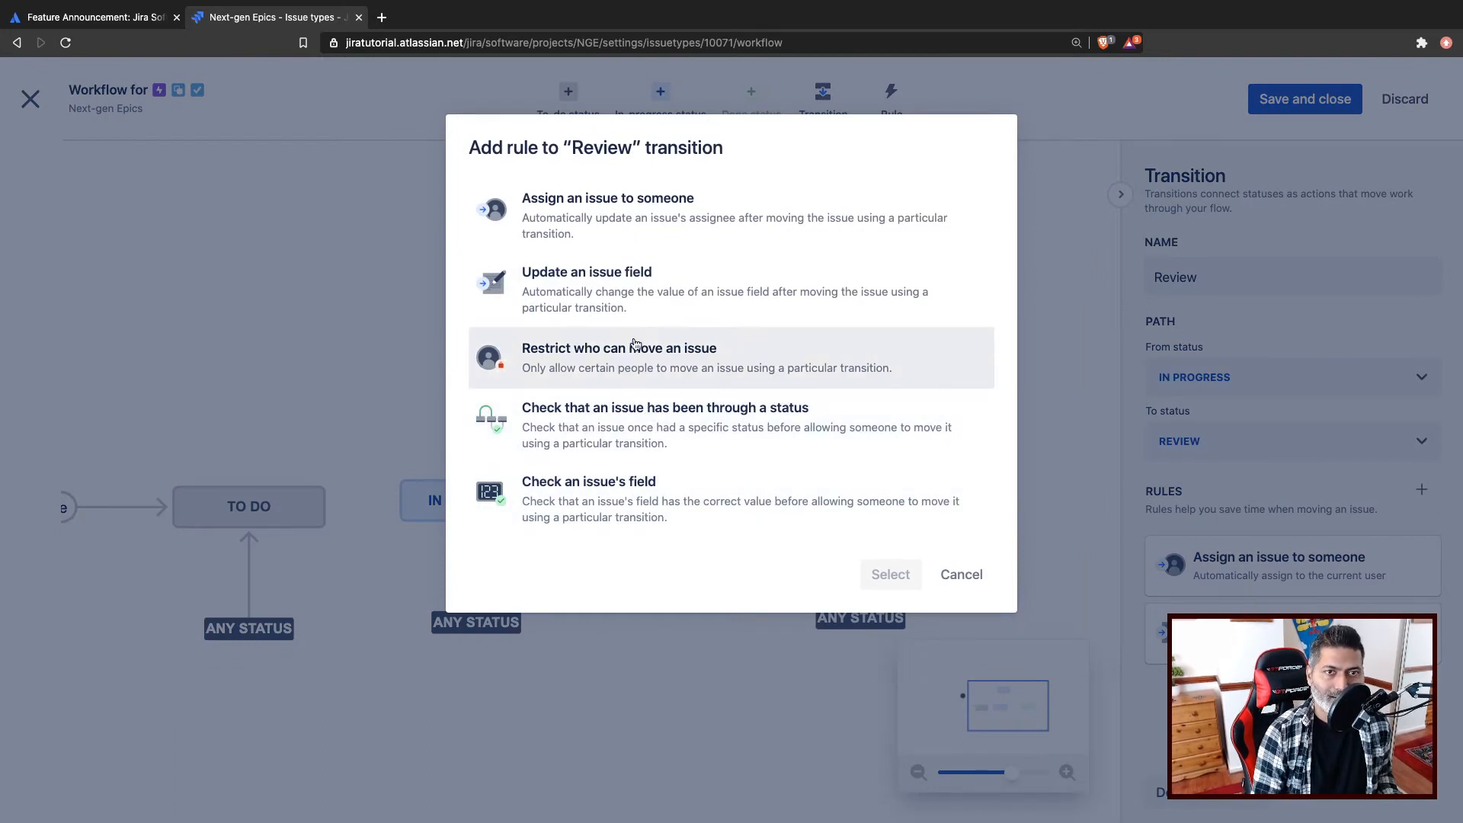
click(649, 380)
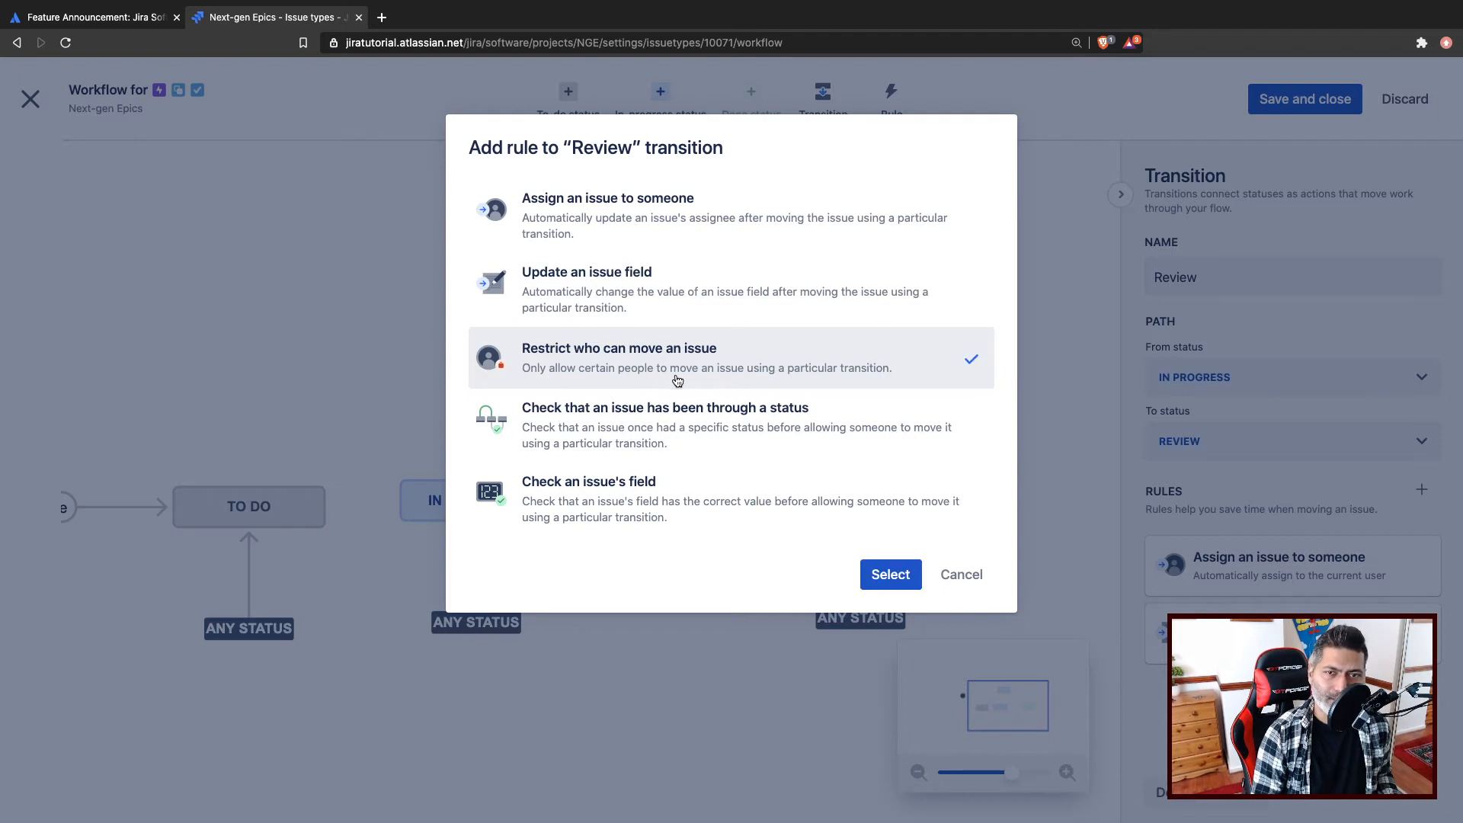
click(890, 573)
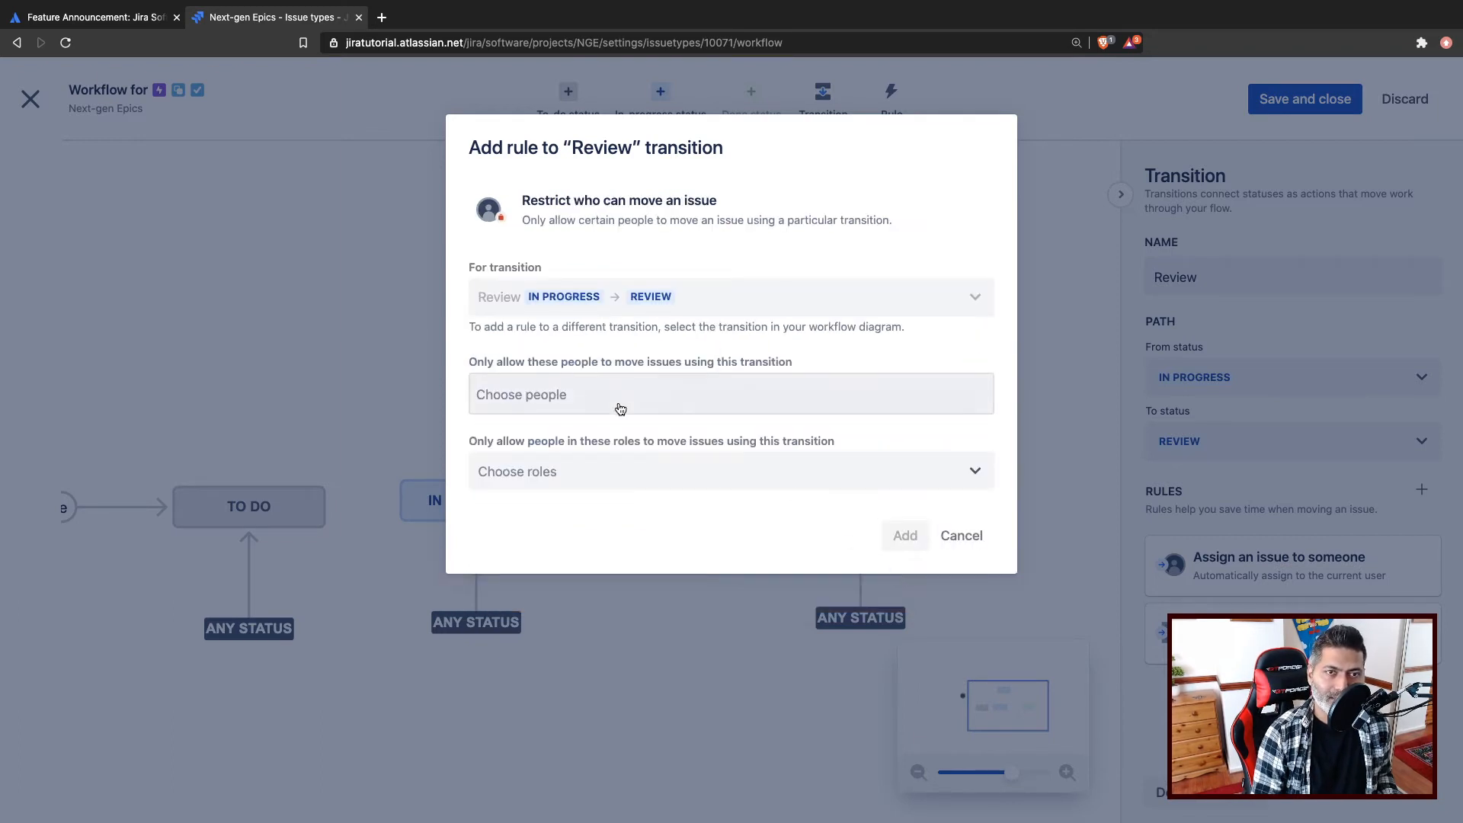
click(649, 474)
click(646, 477)
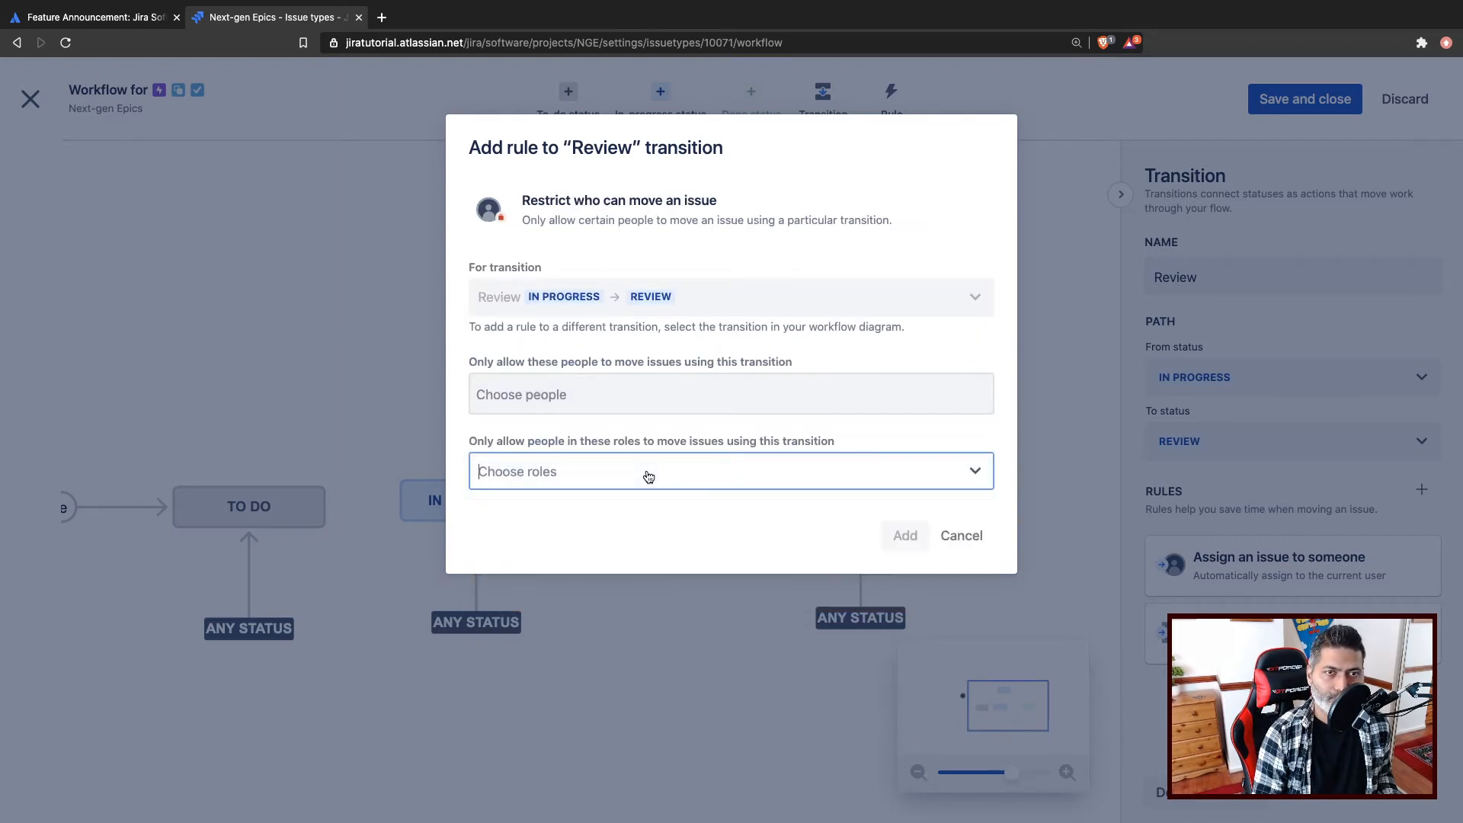
click(670, 397)
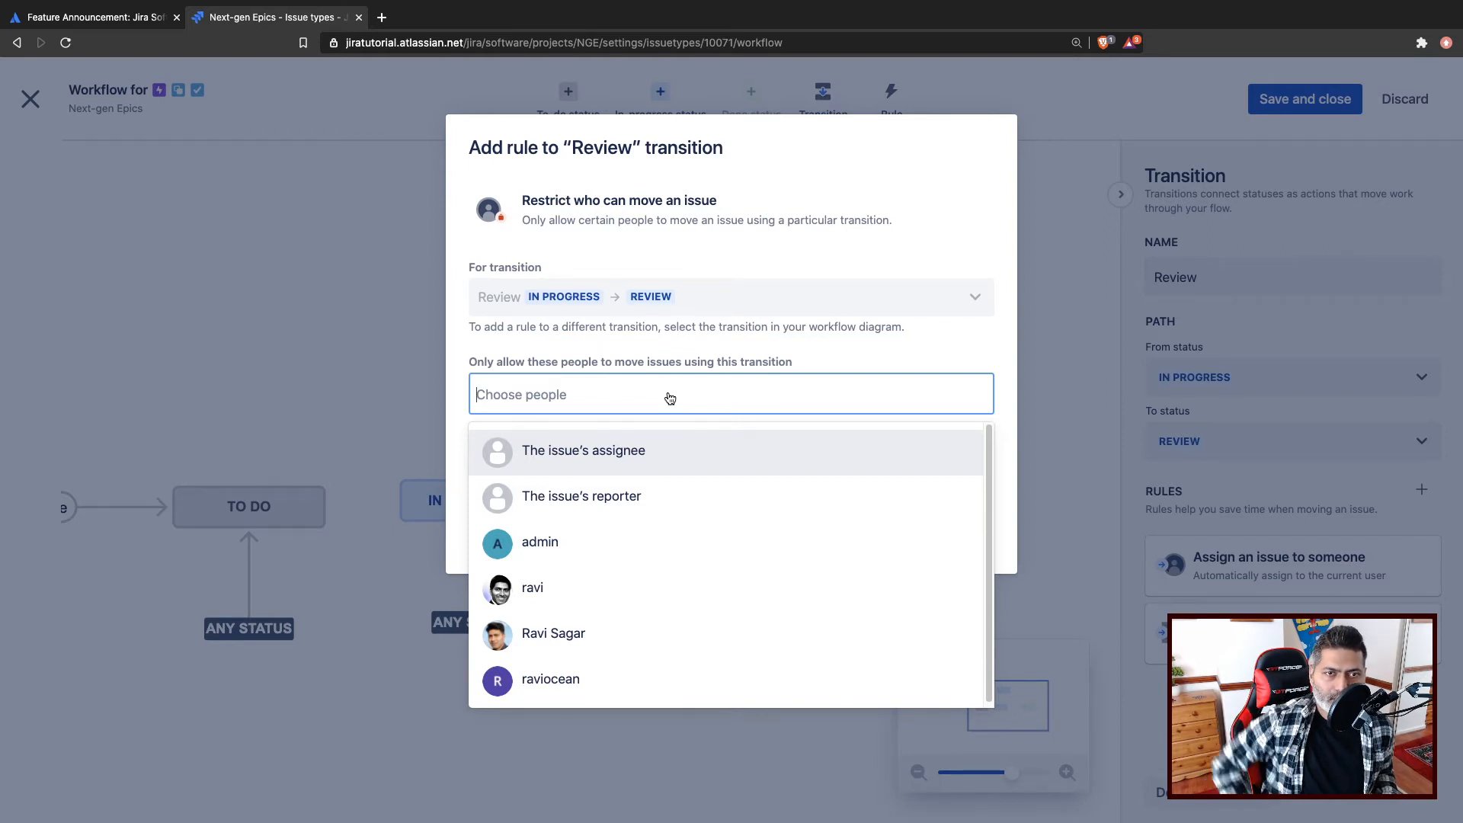
click(638, 456)
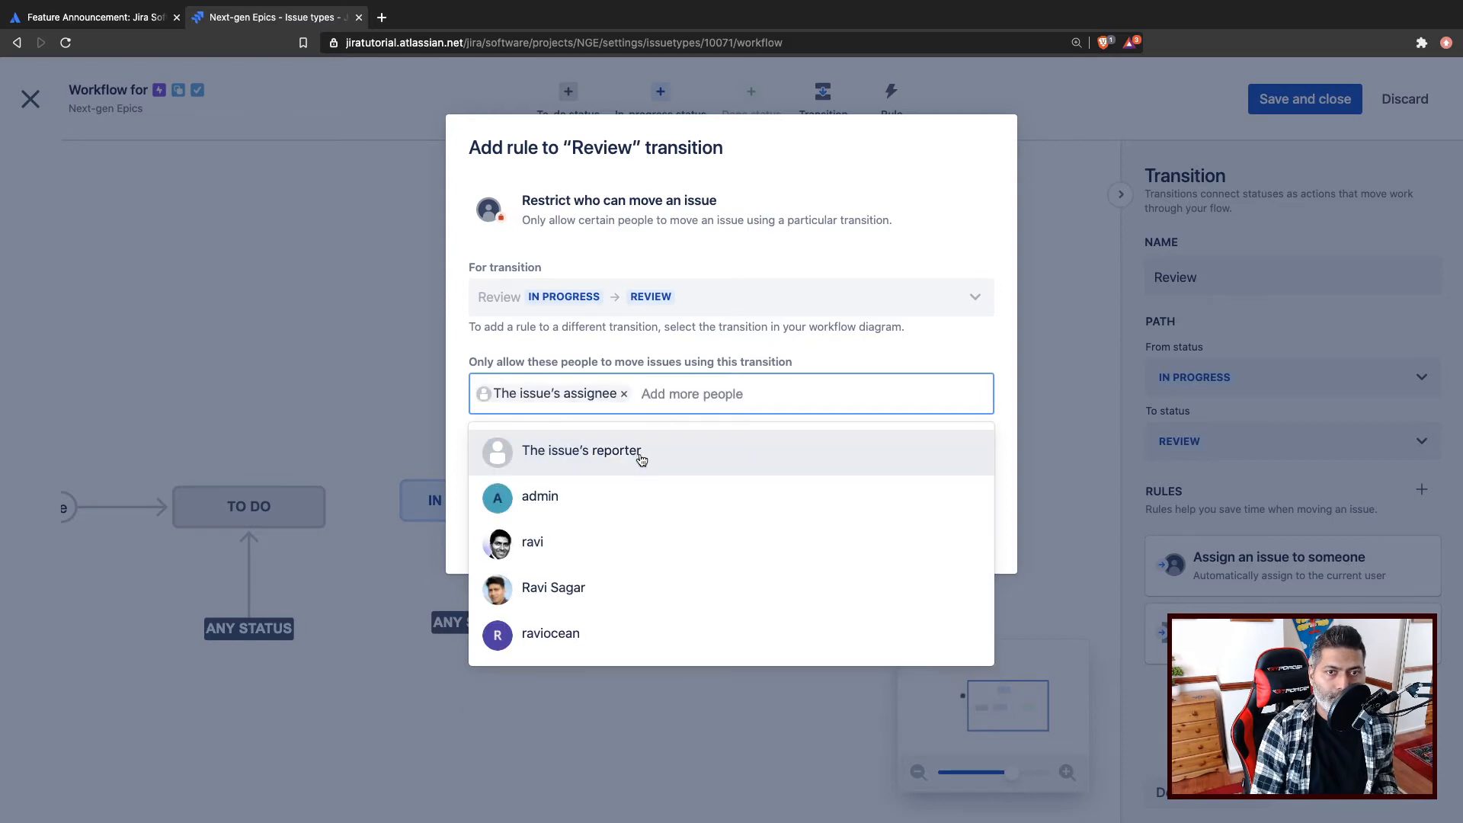
click(913, 349)
click(905, 542)
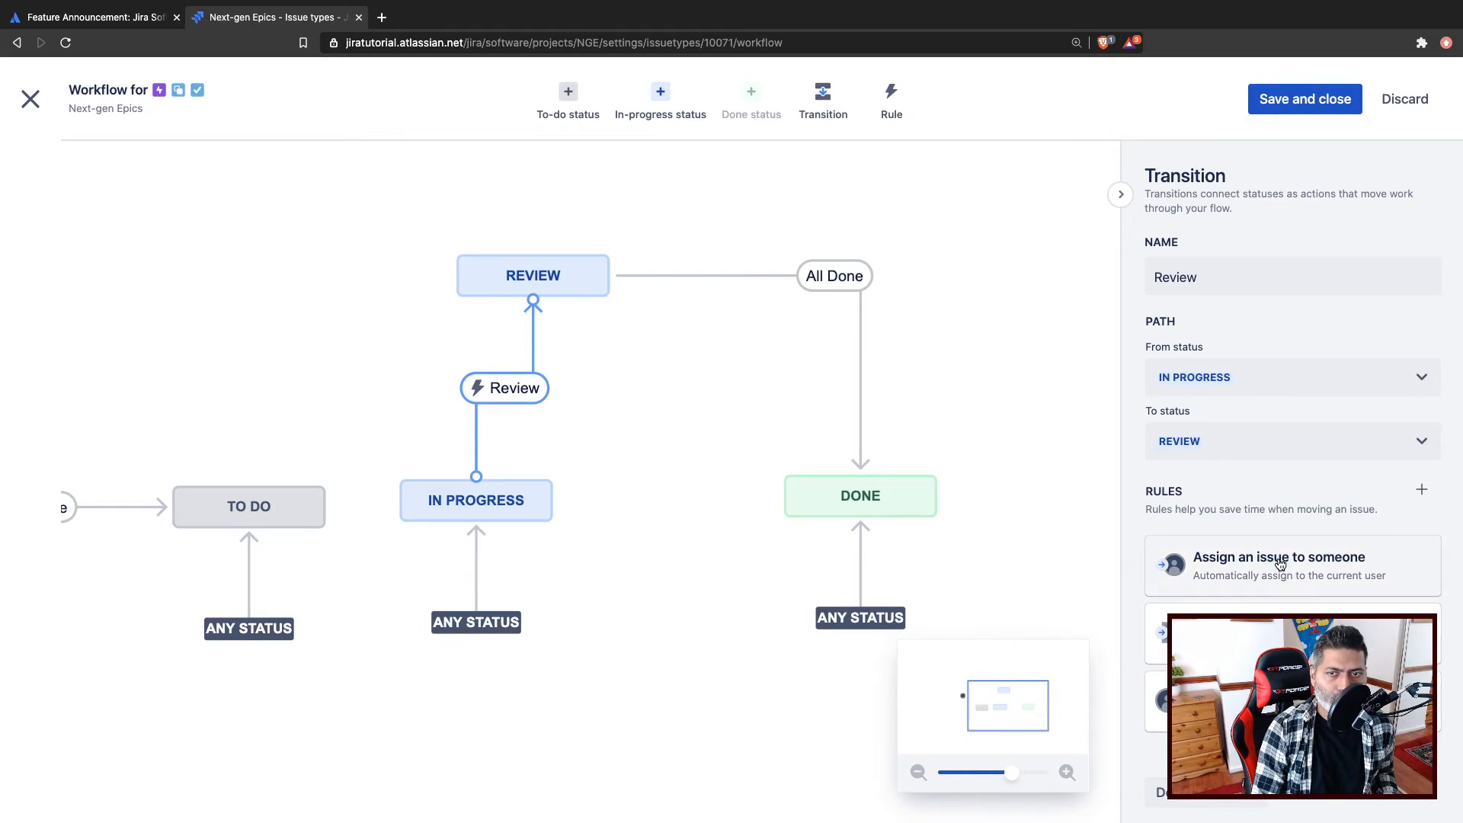
Step: Update the Review transition's "Assign an issue to someone" rule to assign issues to admin
click(1219, 564)
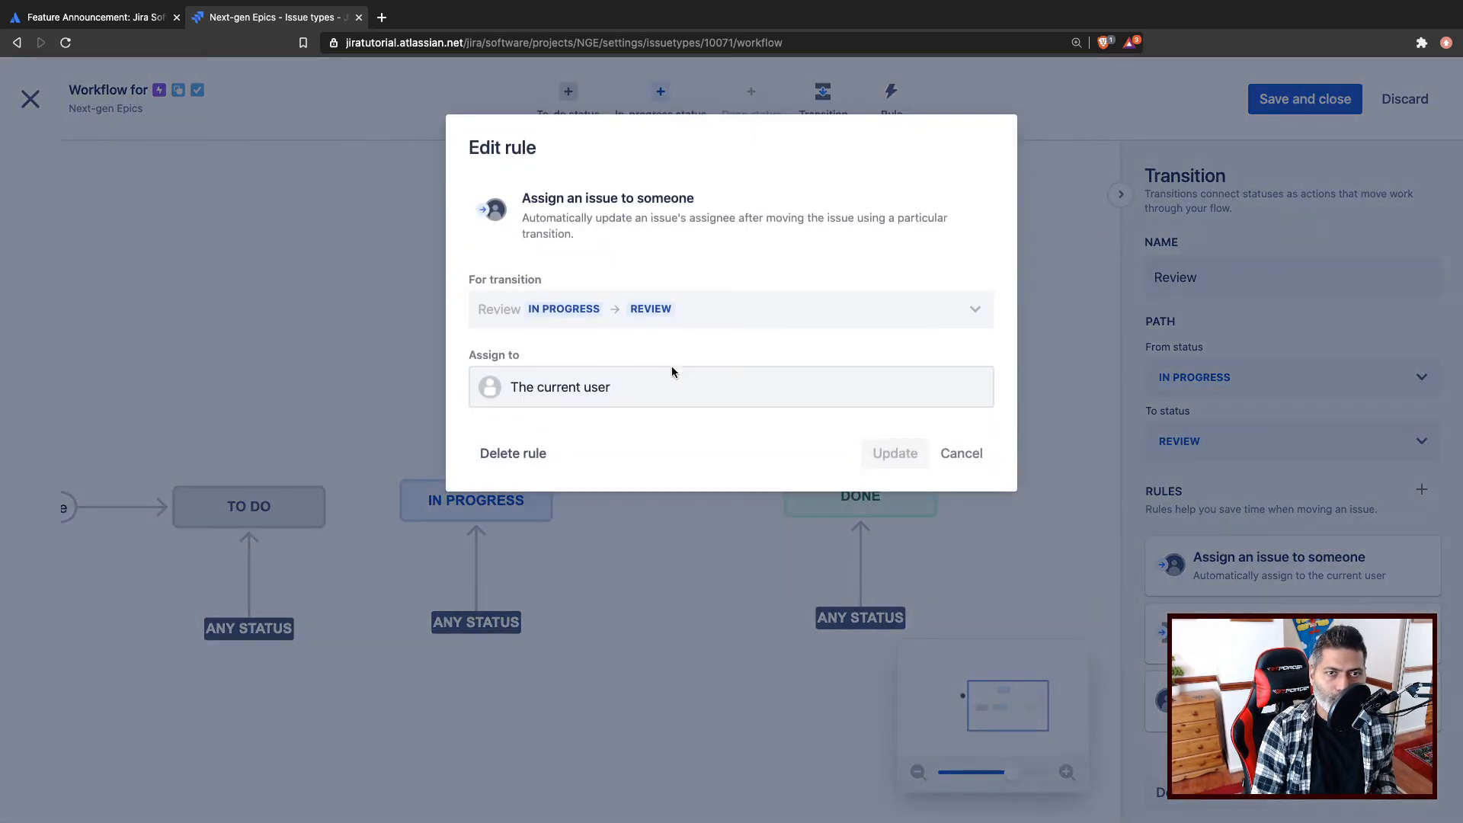
click(673, 389)
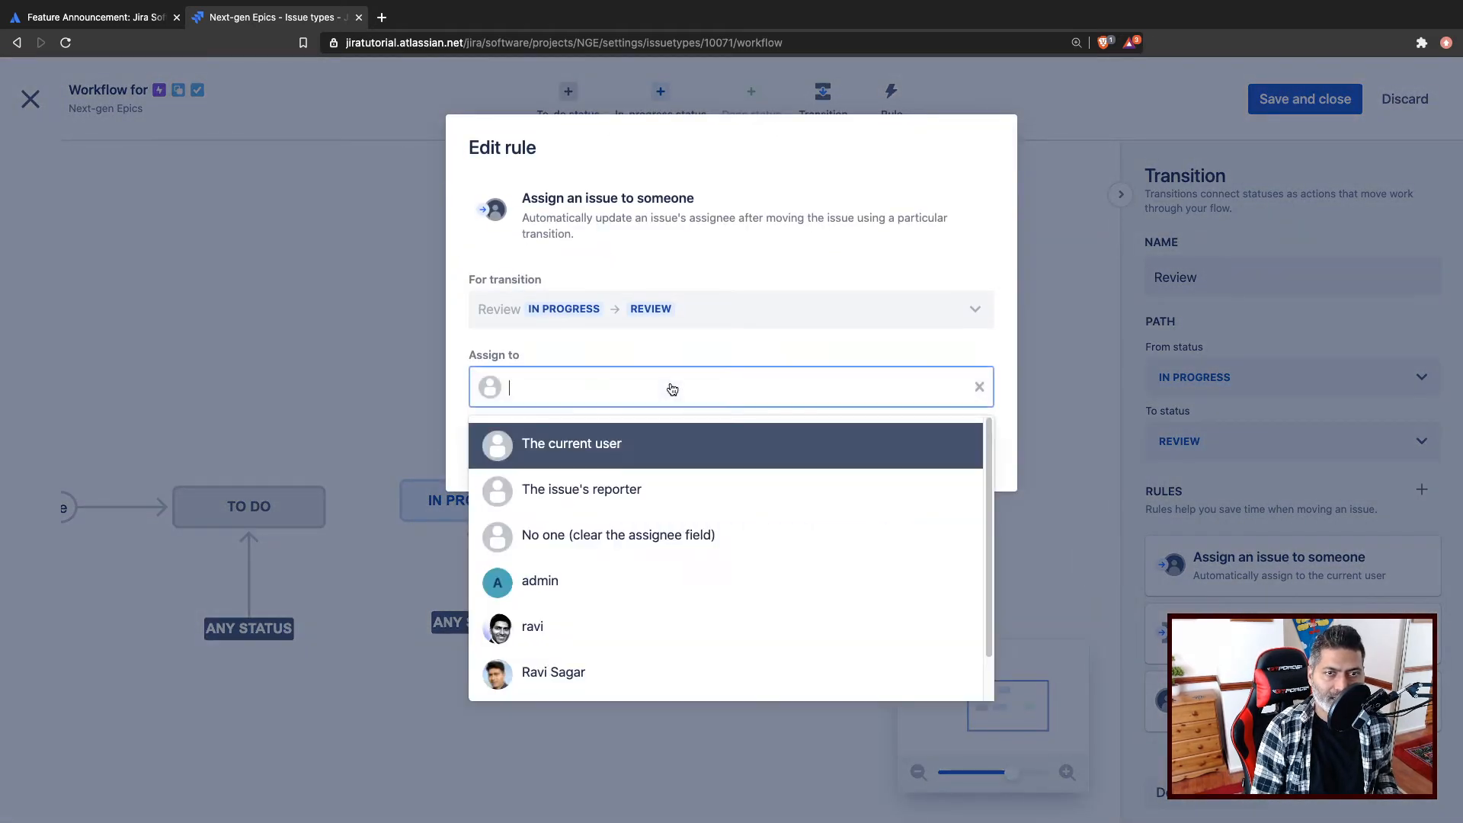
click(572, 580)
click(890, 454)
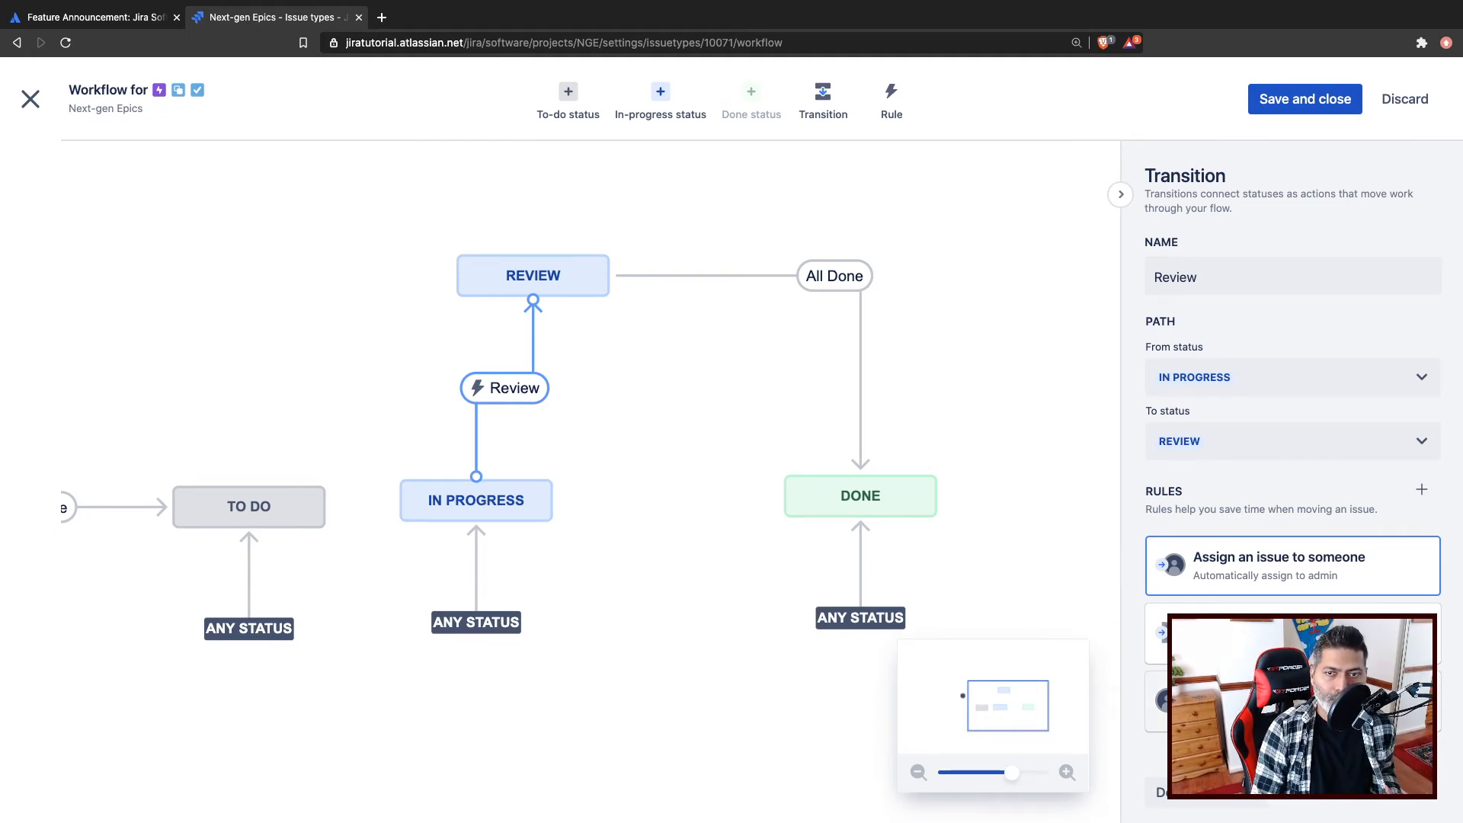
Step: Examine the settings of the Review transition's restriction rule and the options of the "Check that an issue has been through a status" rule
click(1296, 702)
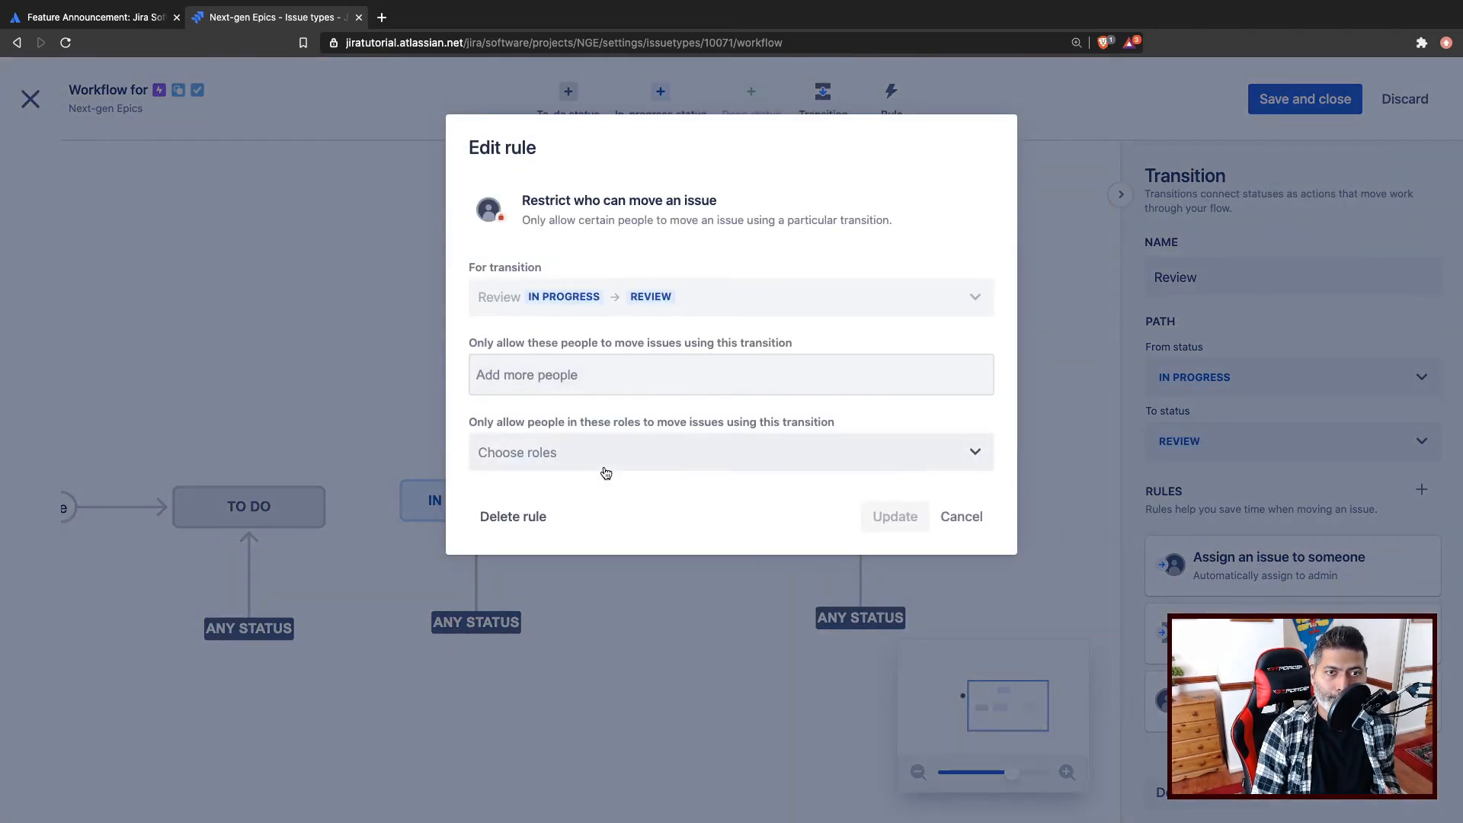
click(960, 517)
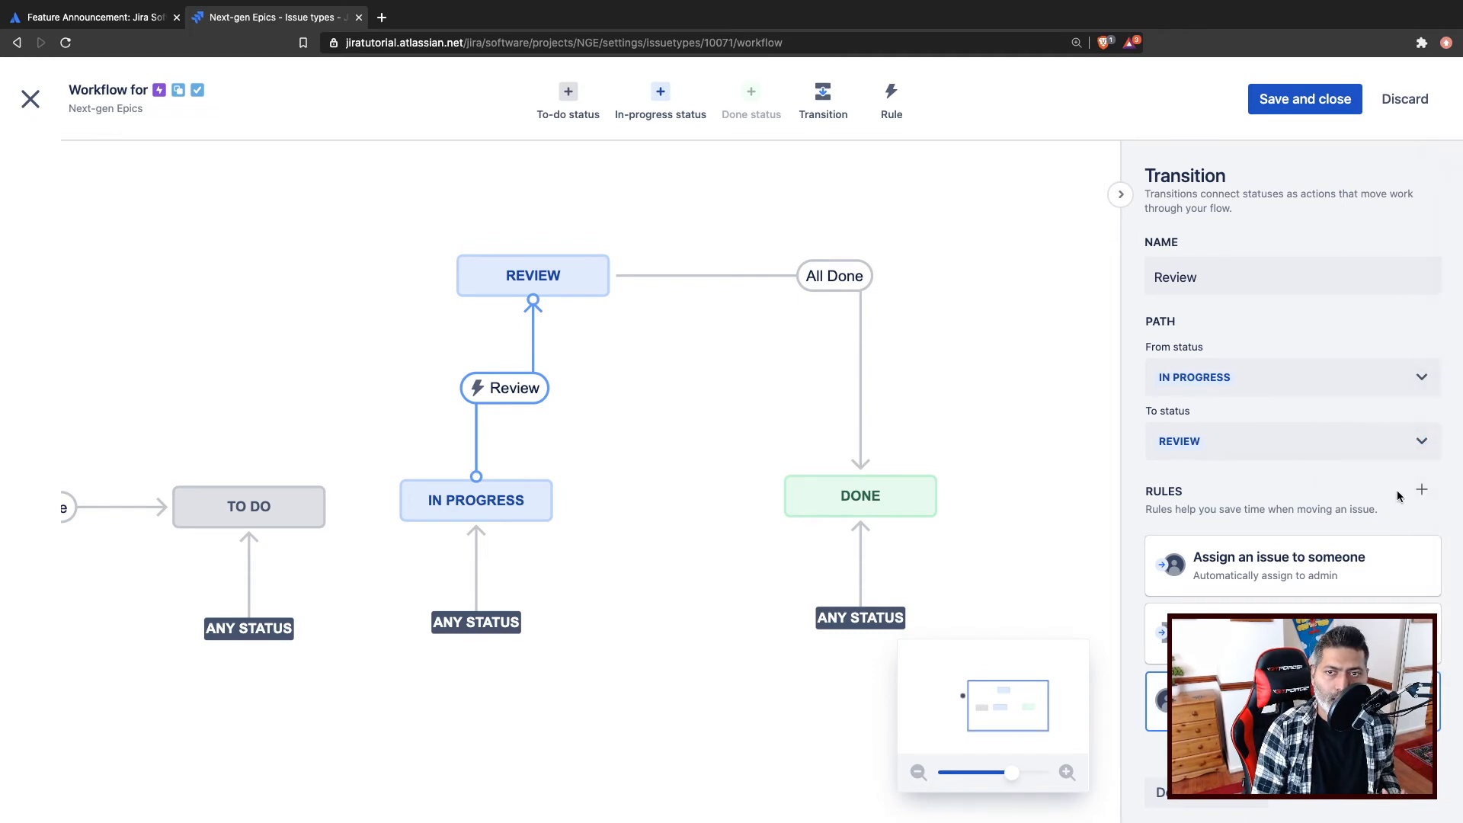
click(1422, 494)
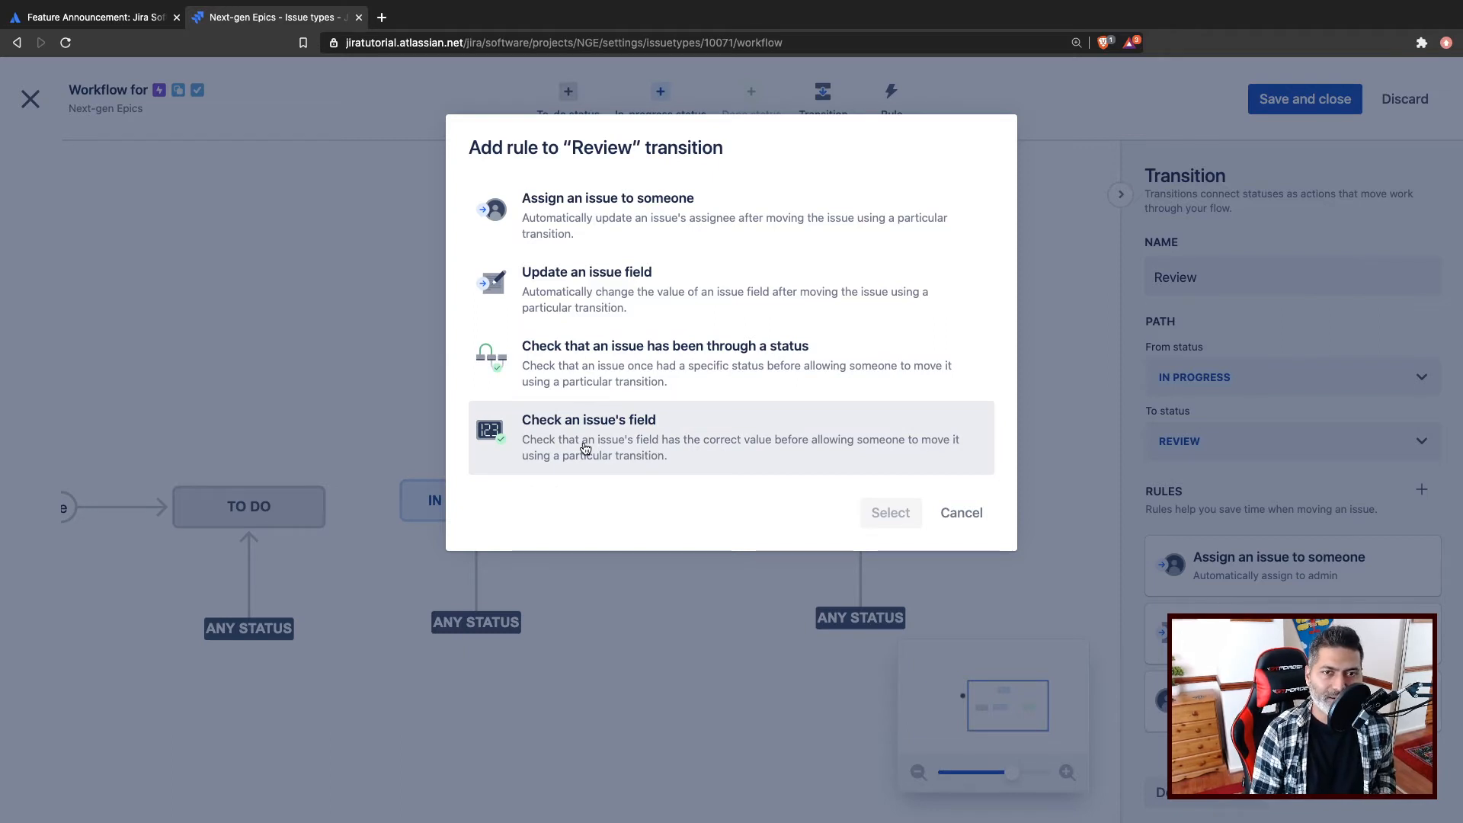
click(598, 380)
click(890, 512)
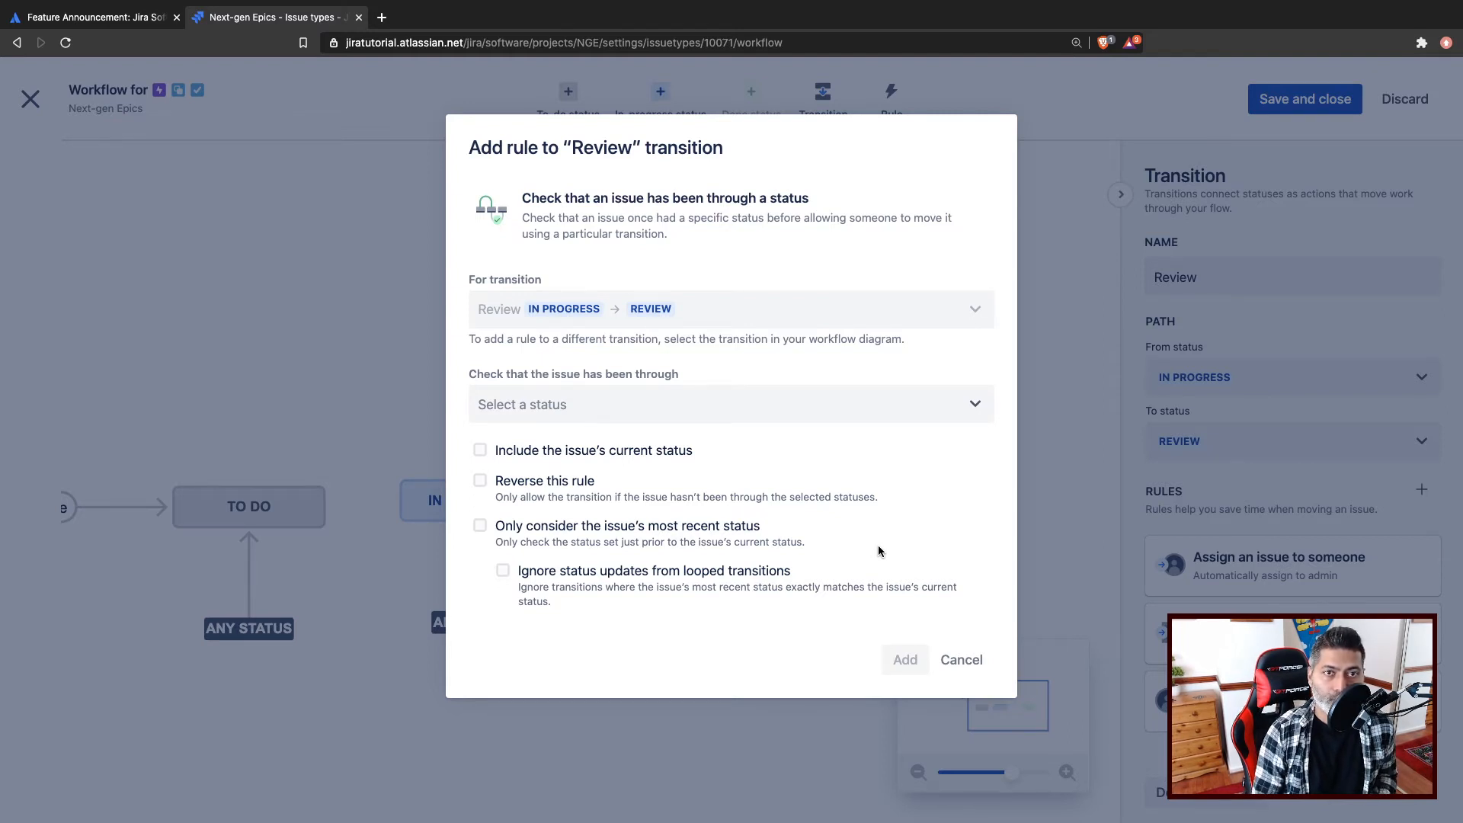
click(977, 667)
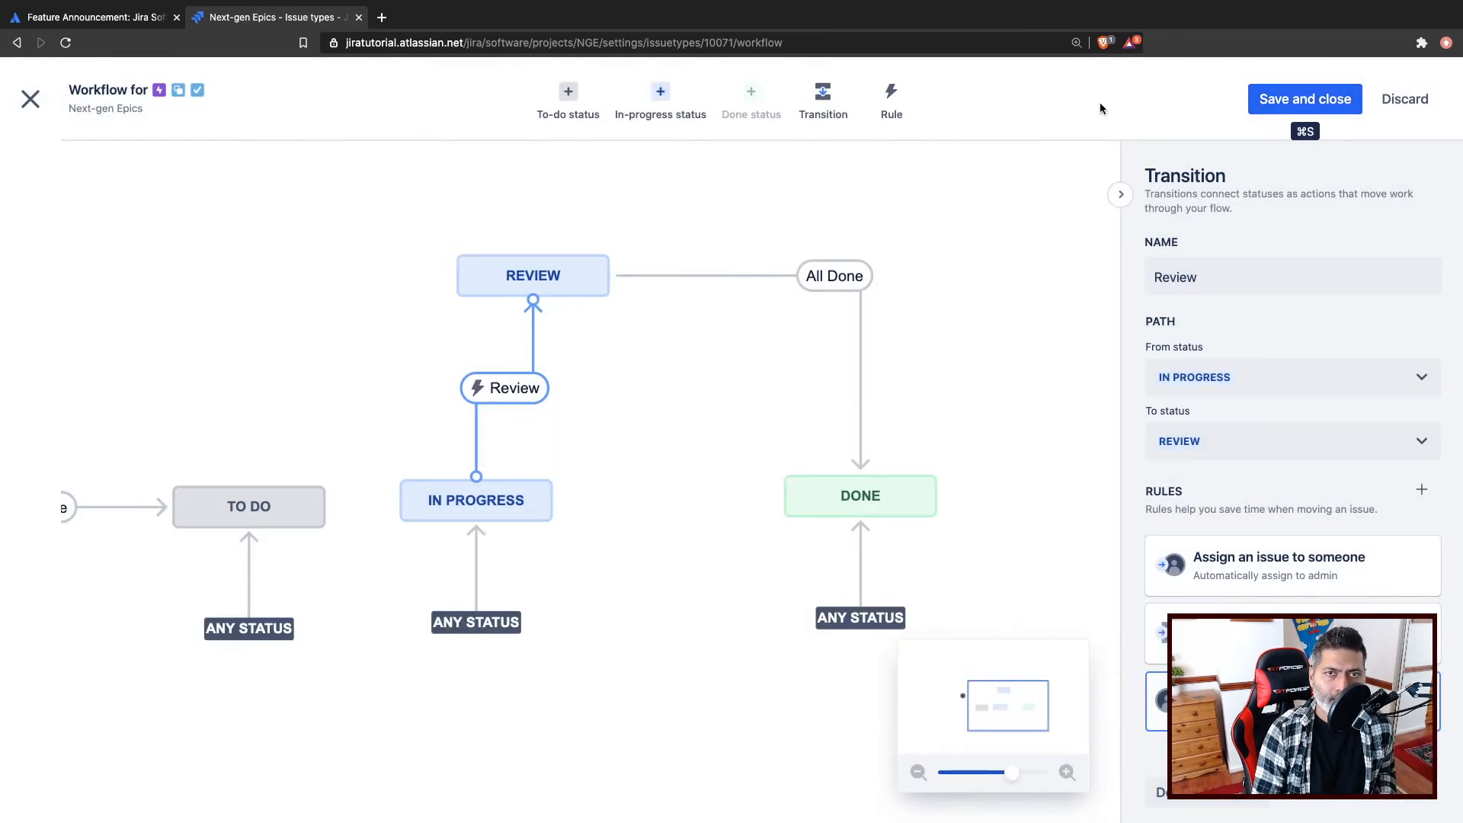
Step: Look over the transition creation form, the available rule types, and the "Assign an issue to someone" form with no transition preselected
click(834, 96)
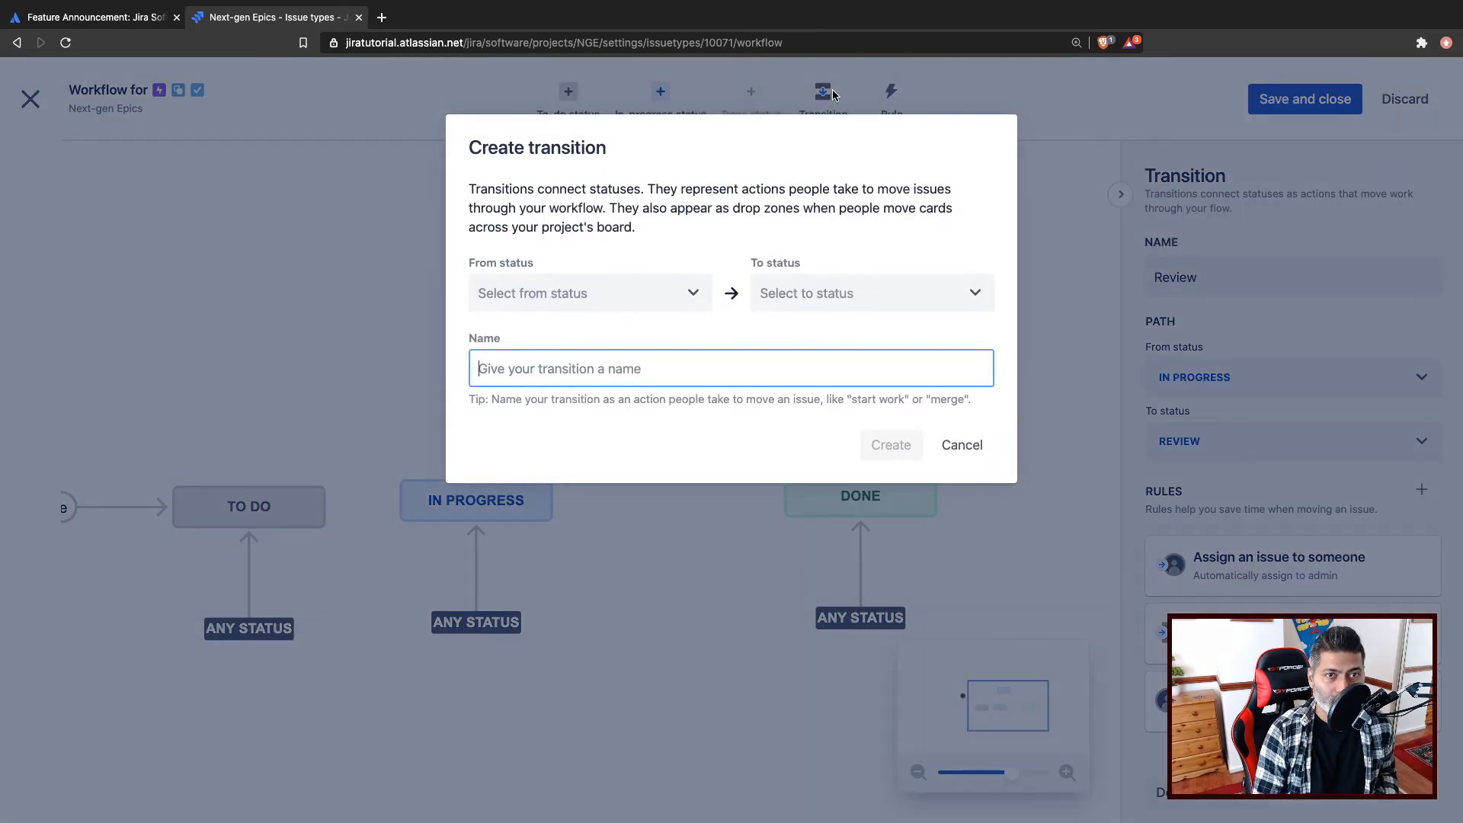
click(957, 447)
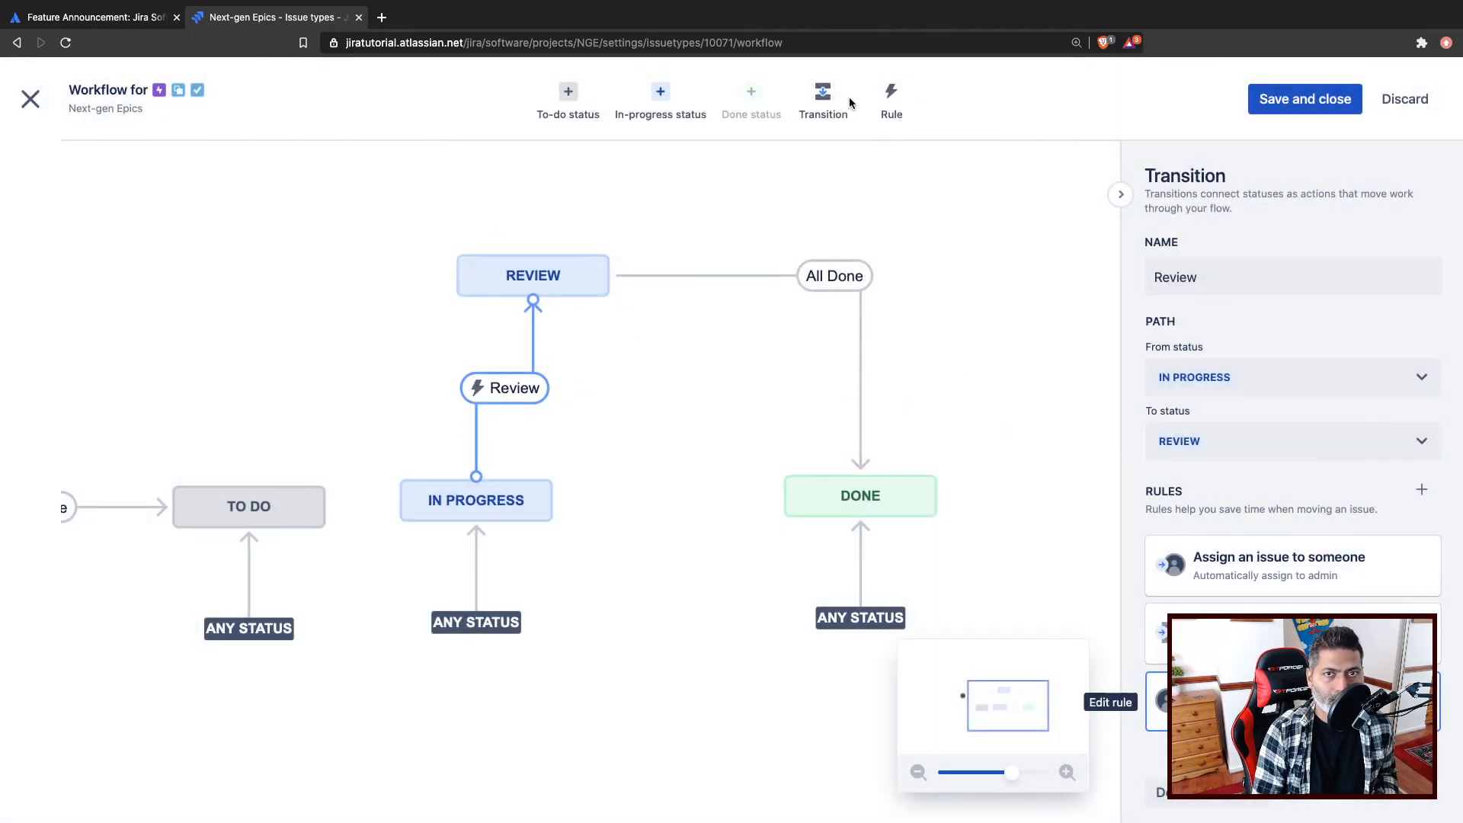
click(890, 101)
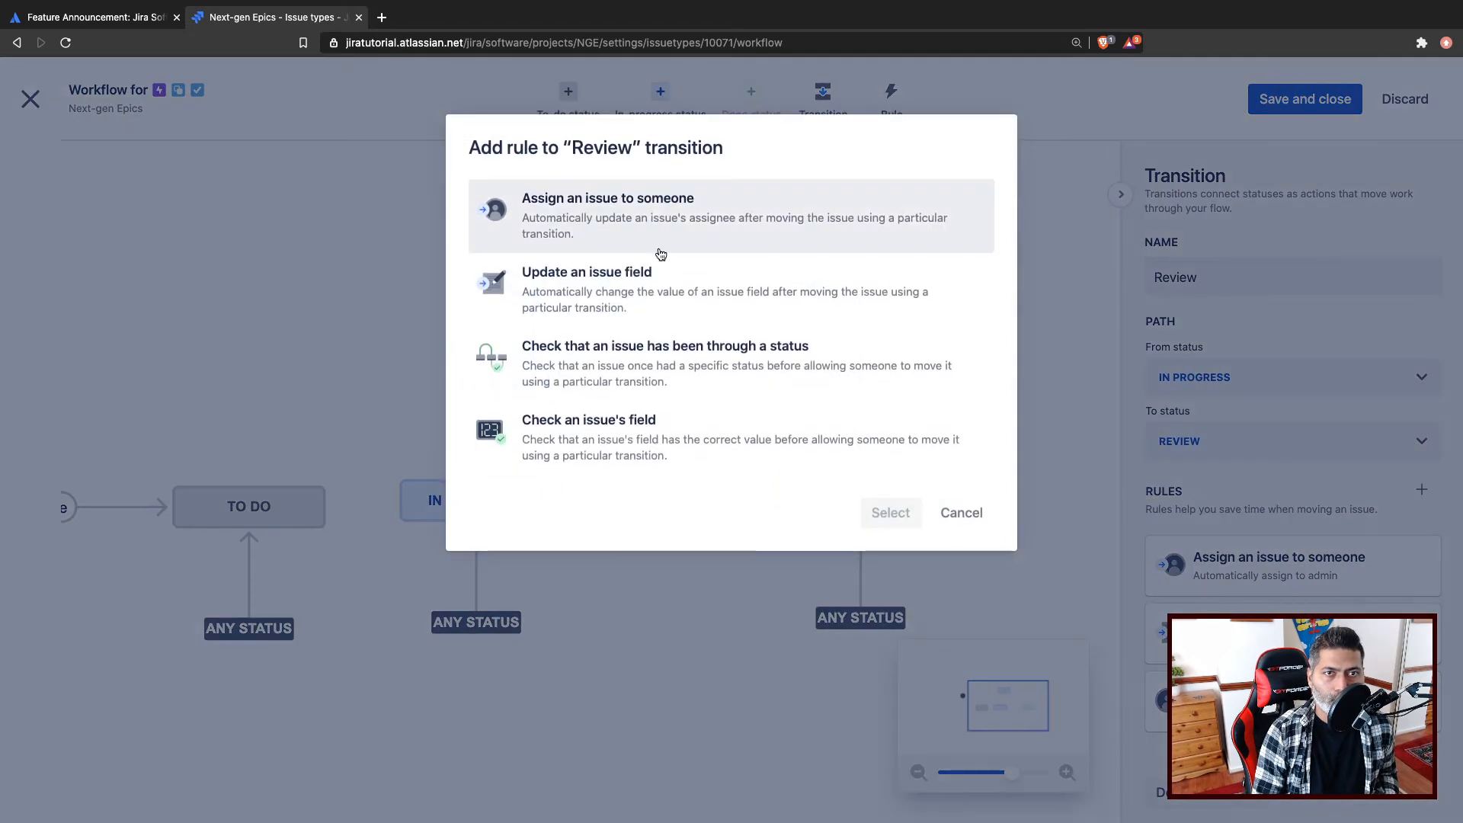
click(966, 512)
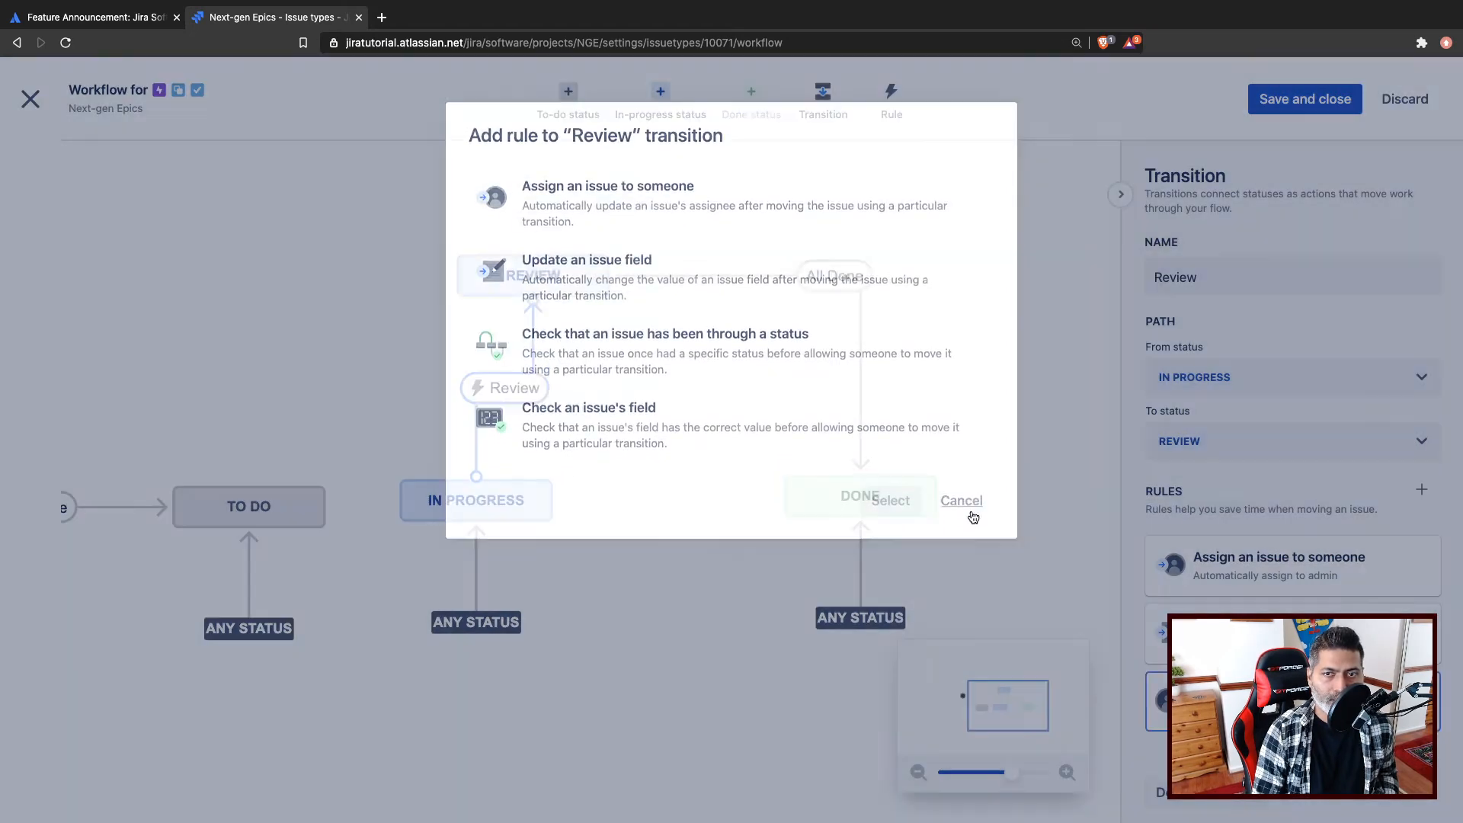
click(1065, 429)
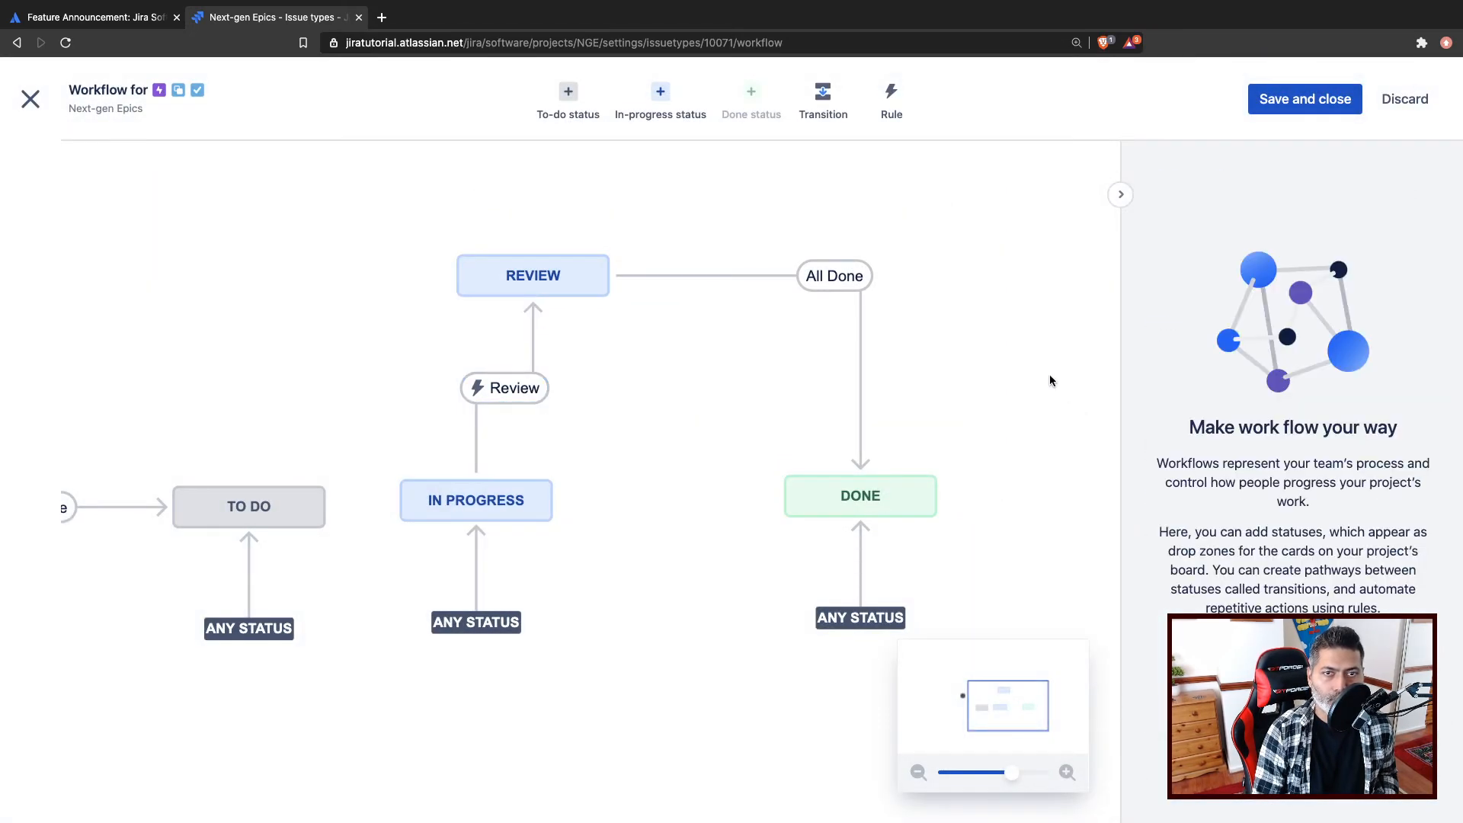
click(892, 103)
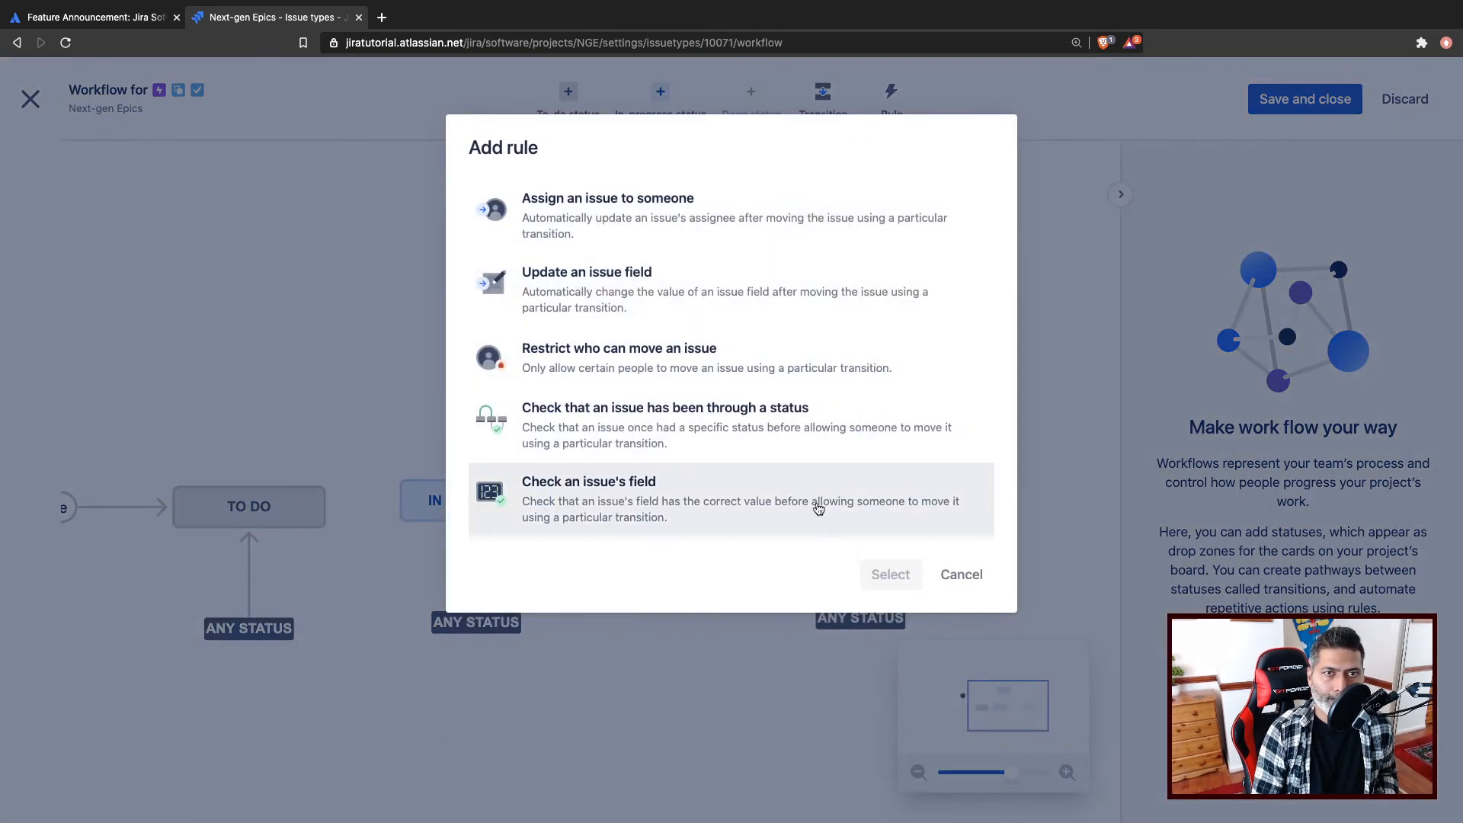
click(643, 223)
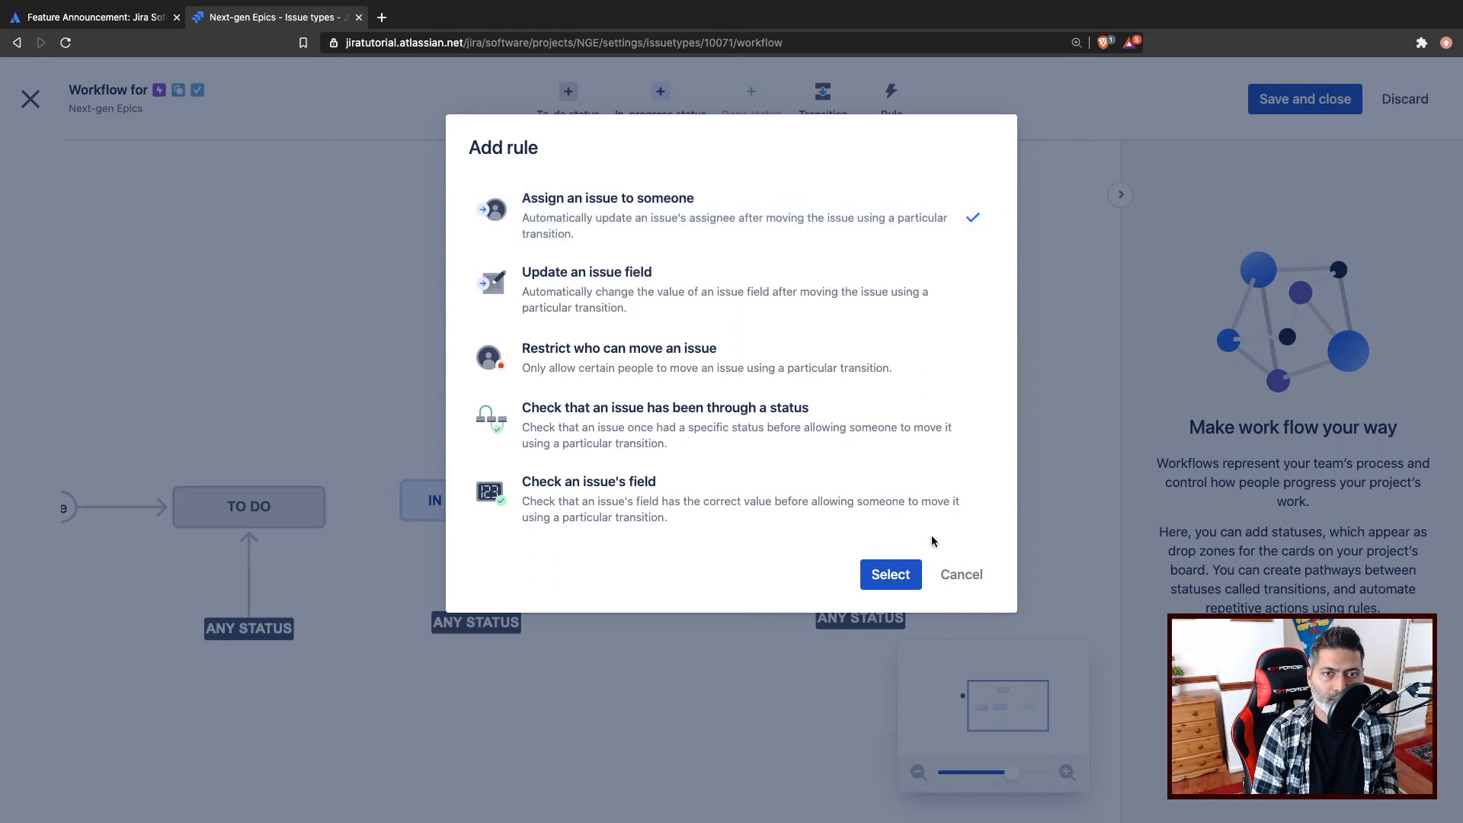
click(887, 575)
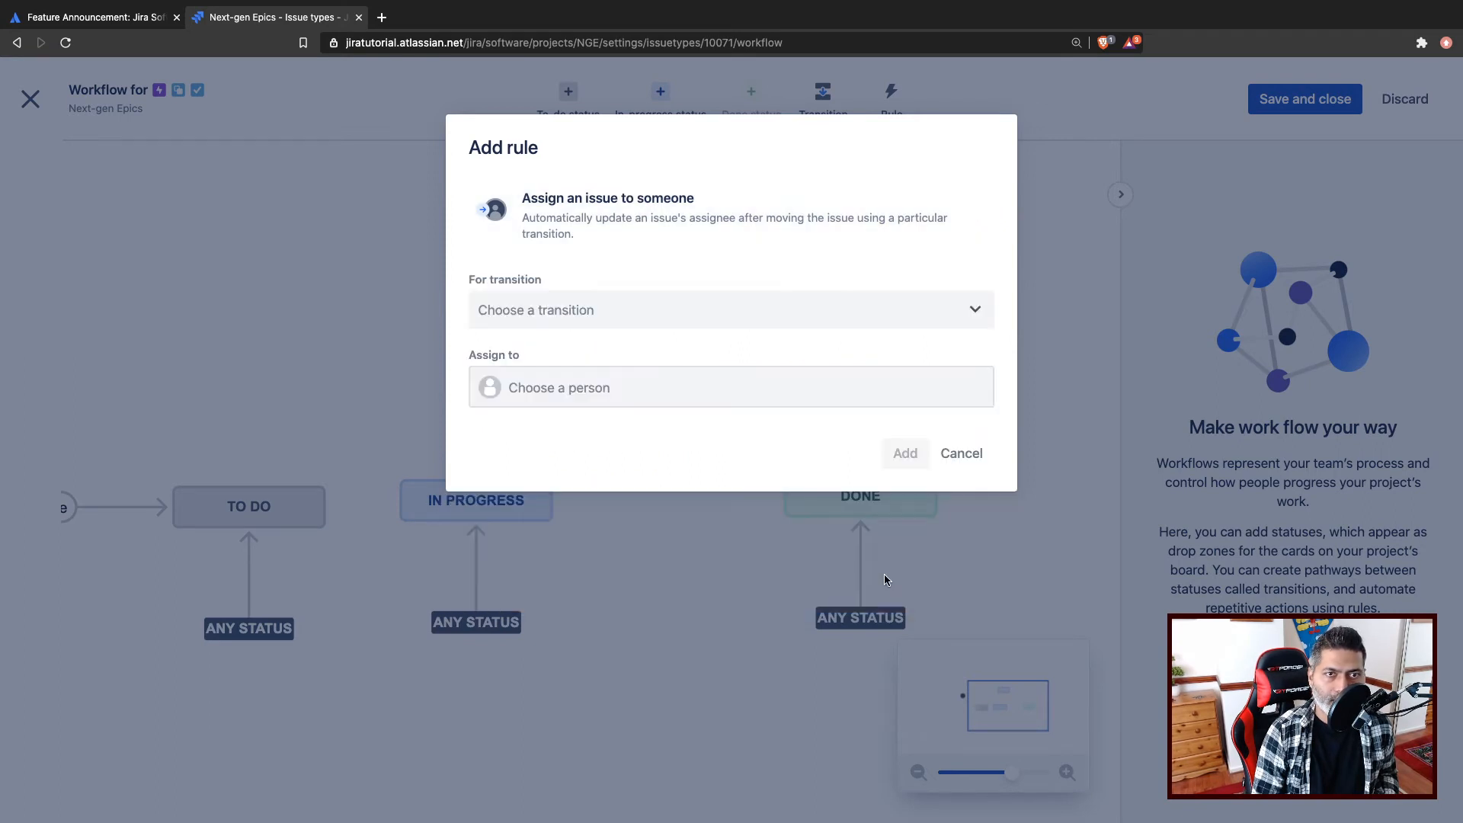
click(962, 326)
click(936, 284)
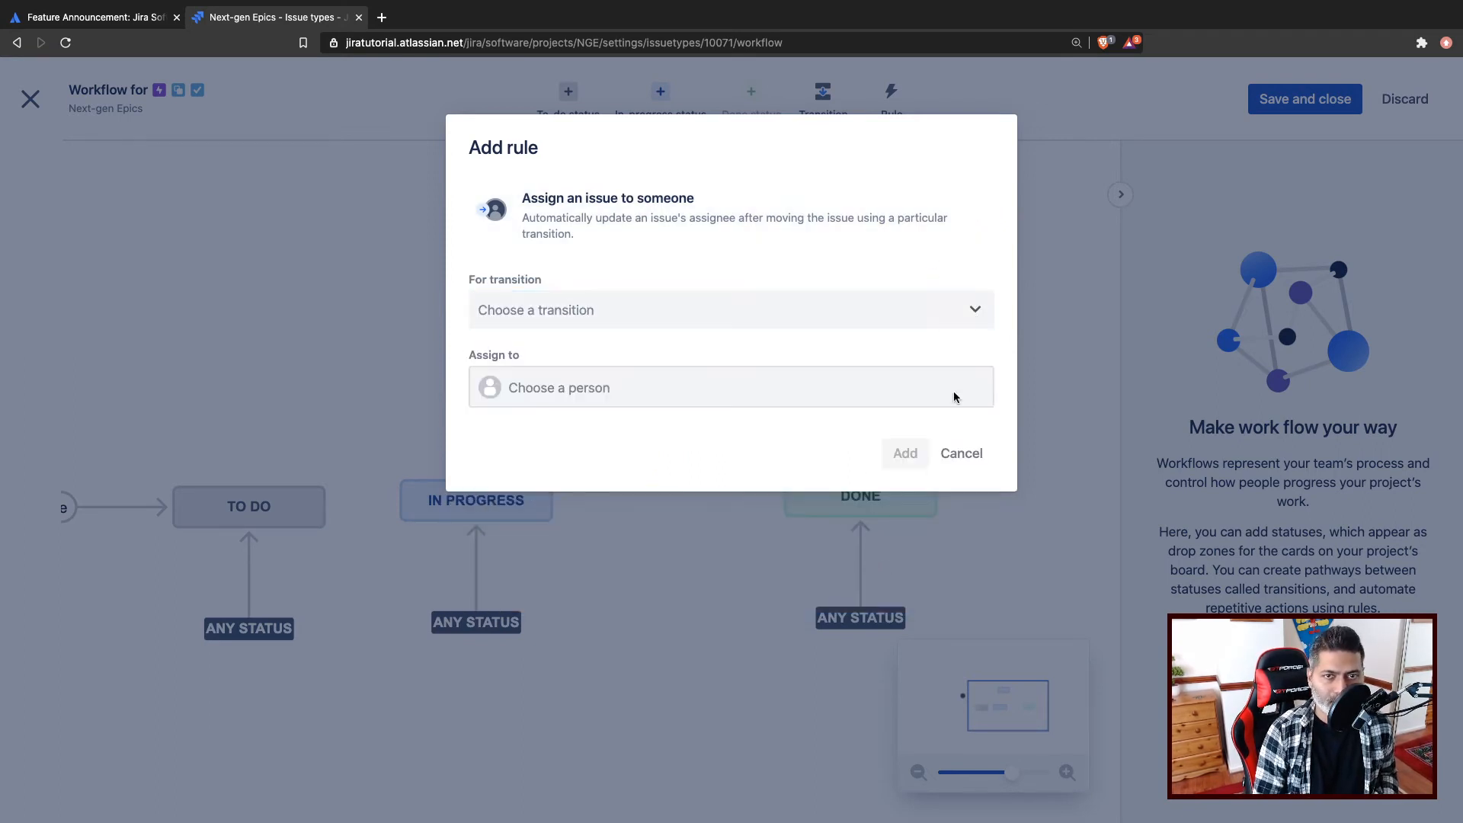
click(953, 457)
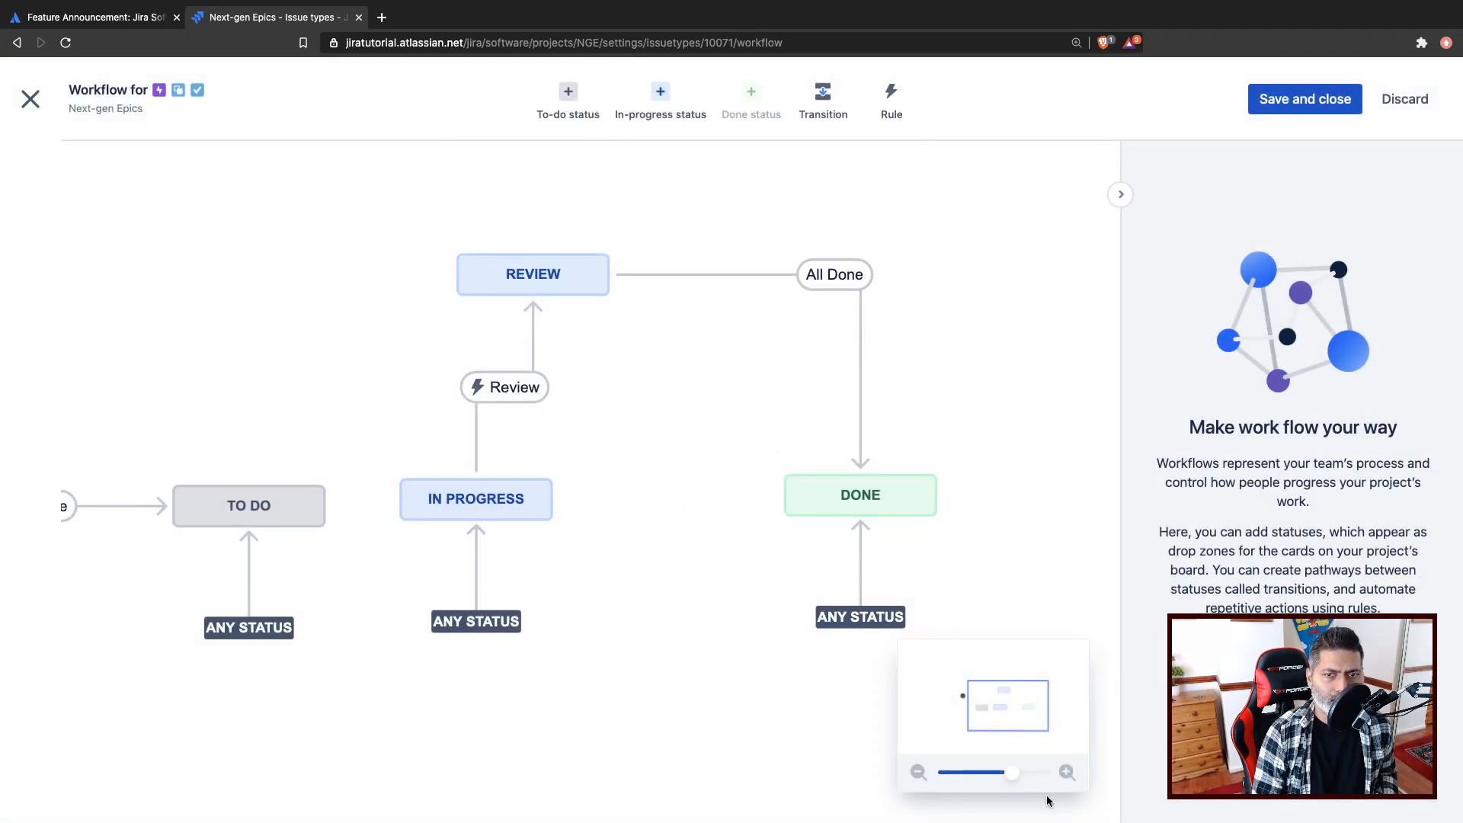
Step: Save the workflow for the Epic, Subtask and Task issue types and return to the Next-gen Epics project board
drag(1014, 777, 1003, 774)
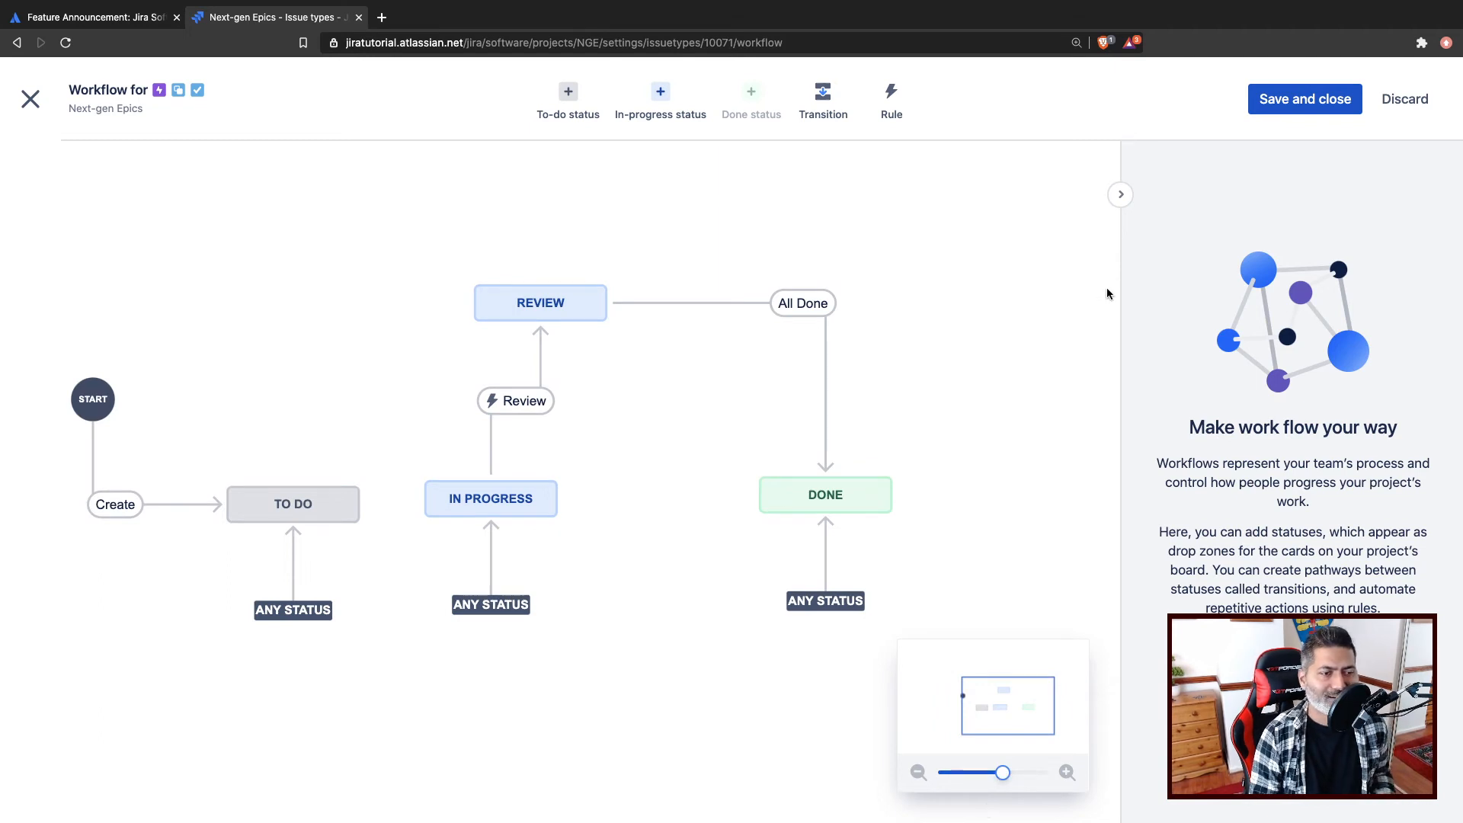
click(1327, 100)
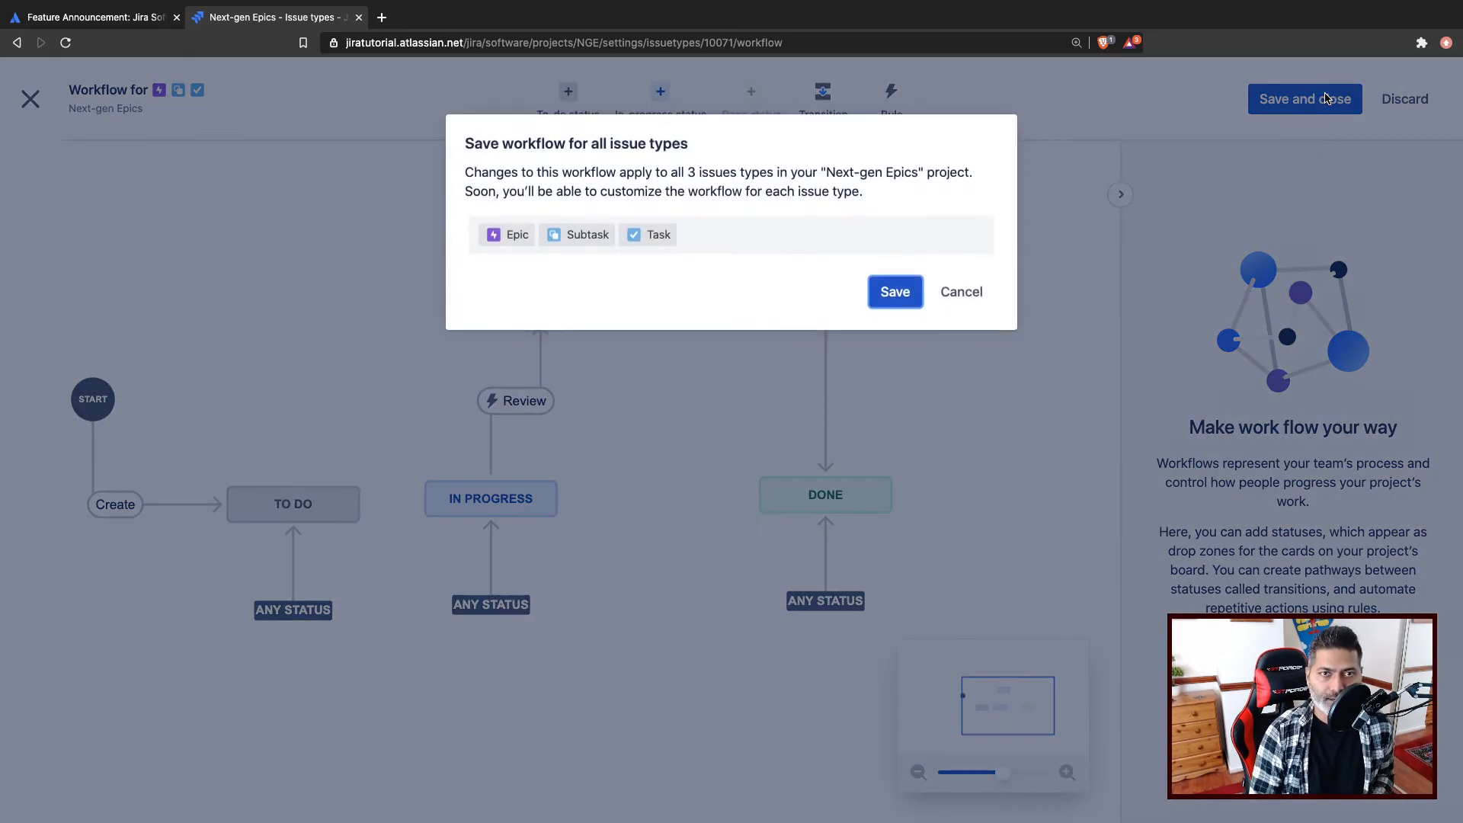
click(652, 233)
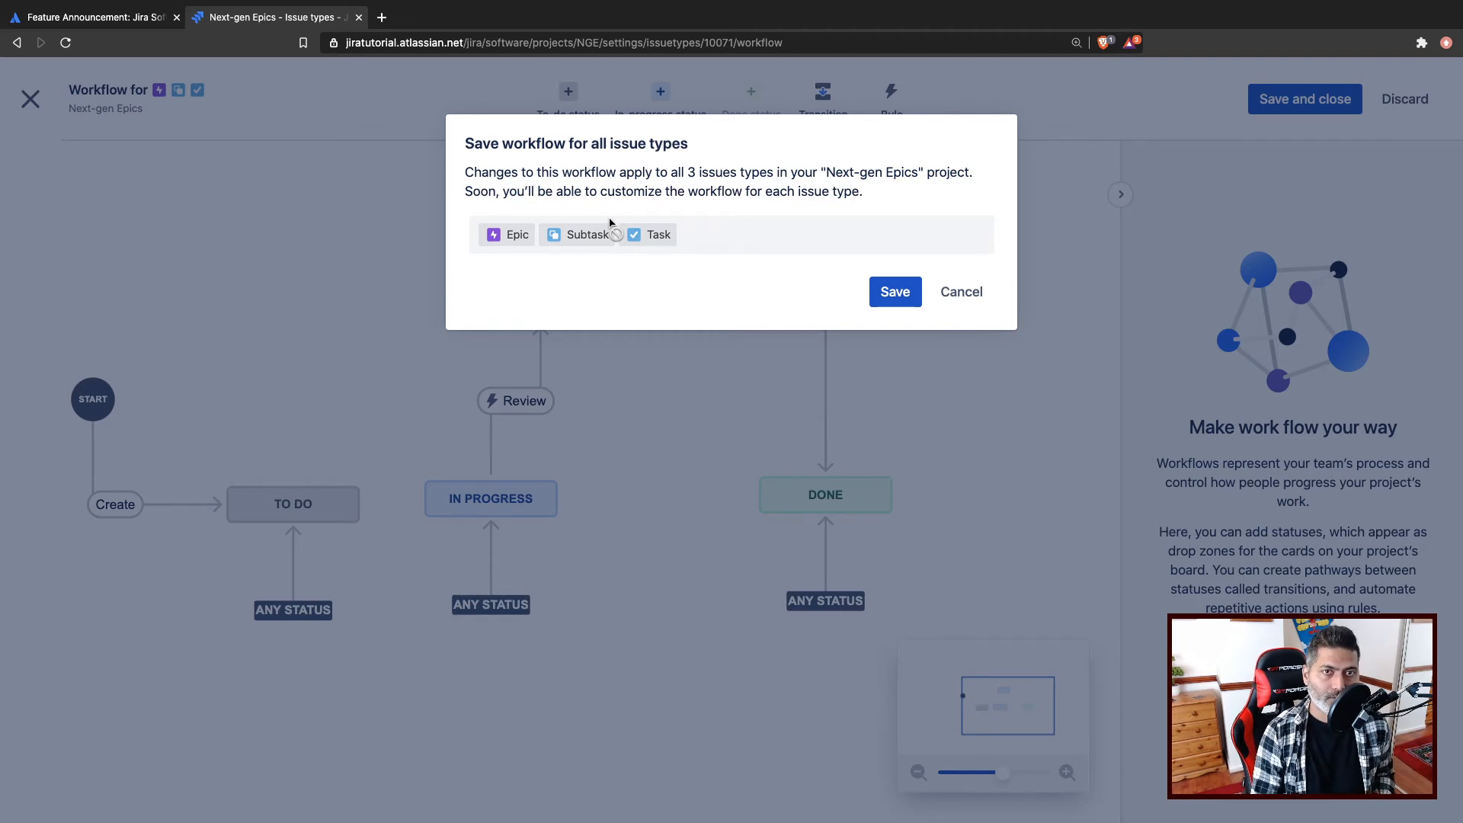
click(898, 298)
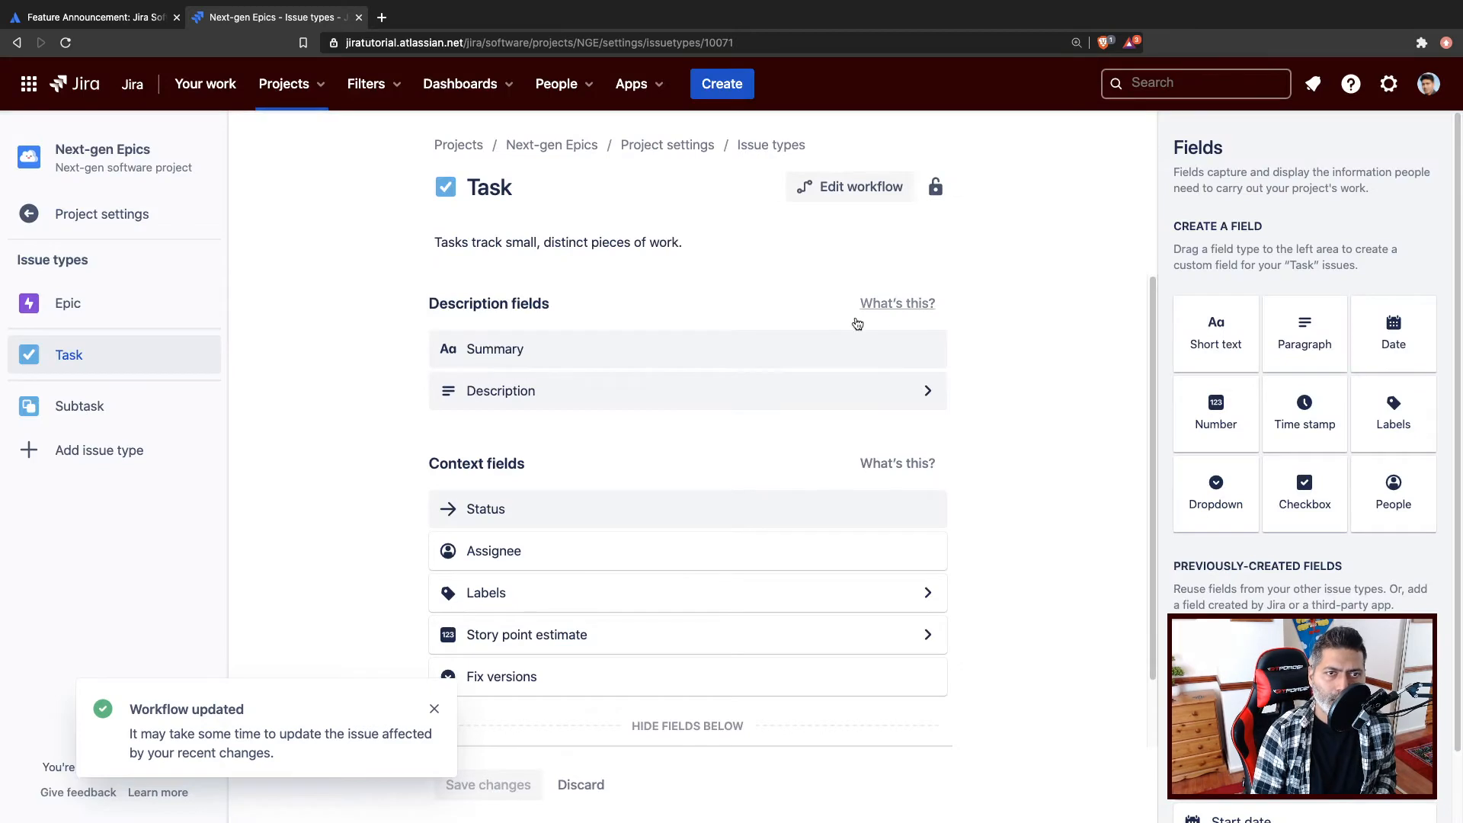
click(89, 217)
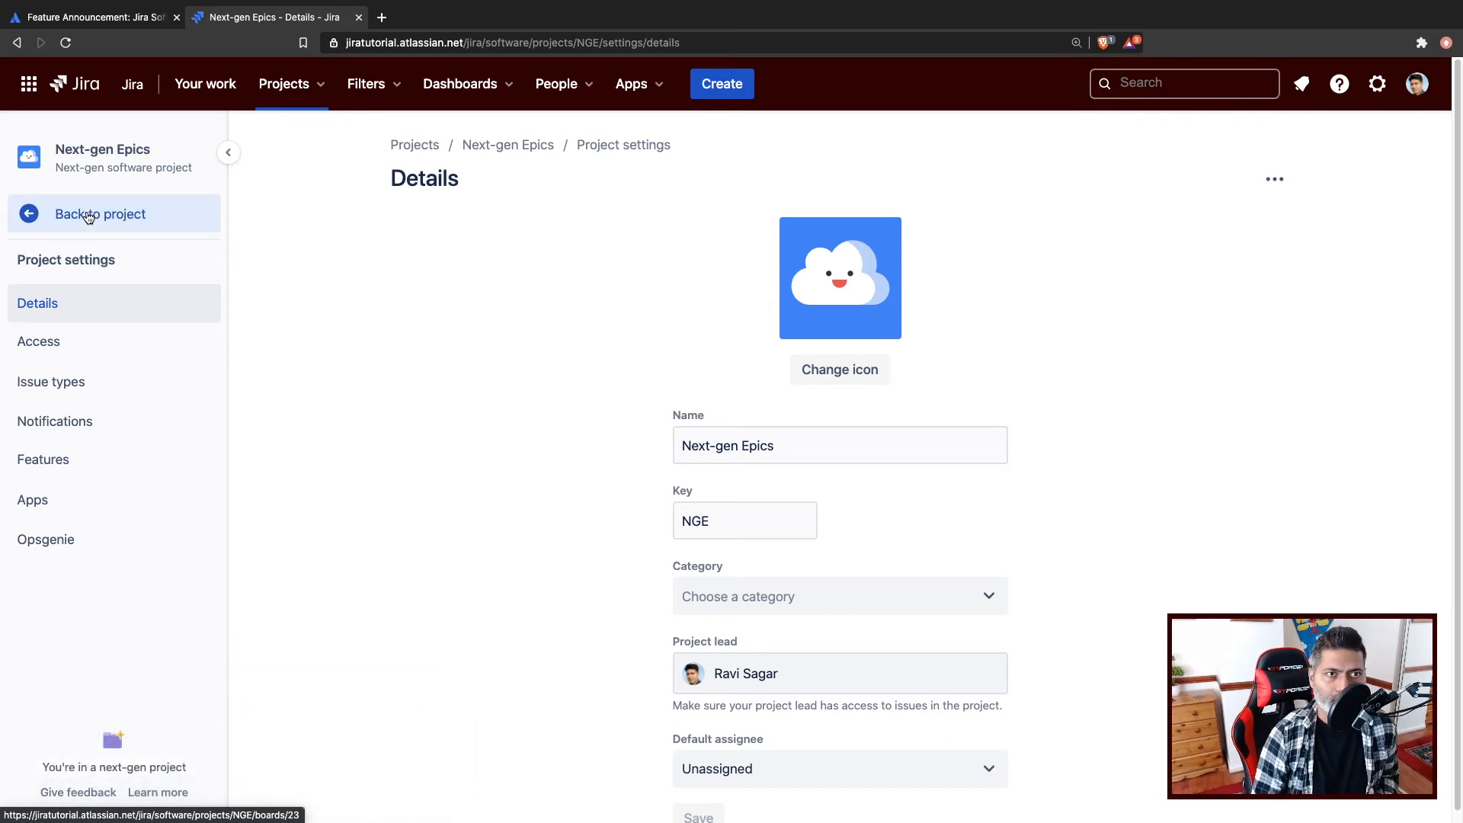
click(89, 216)
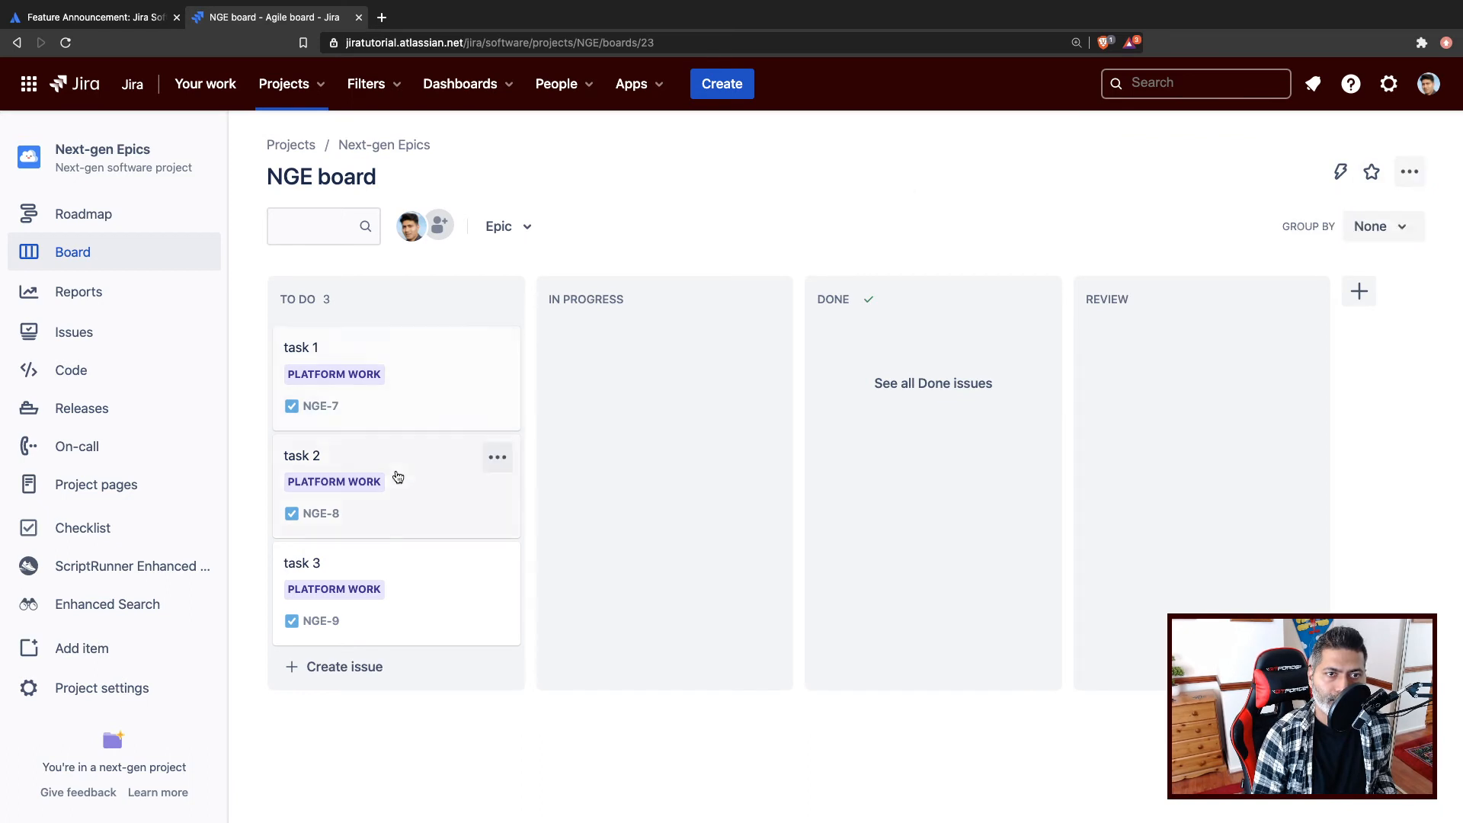
Step: Check which columns task 1 can be moved to from To Do and look at the board's additional options
drag(412, 404, 390, 363)
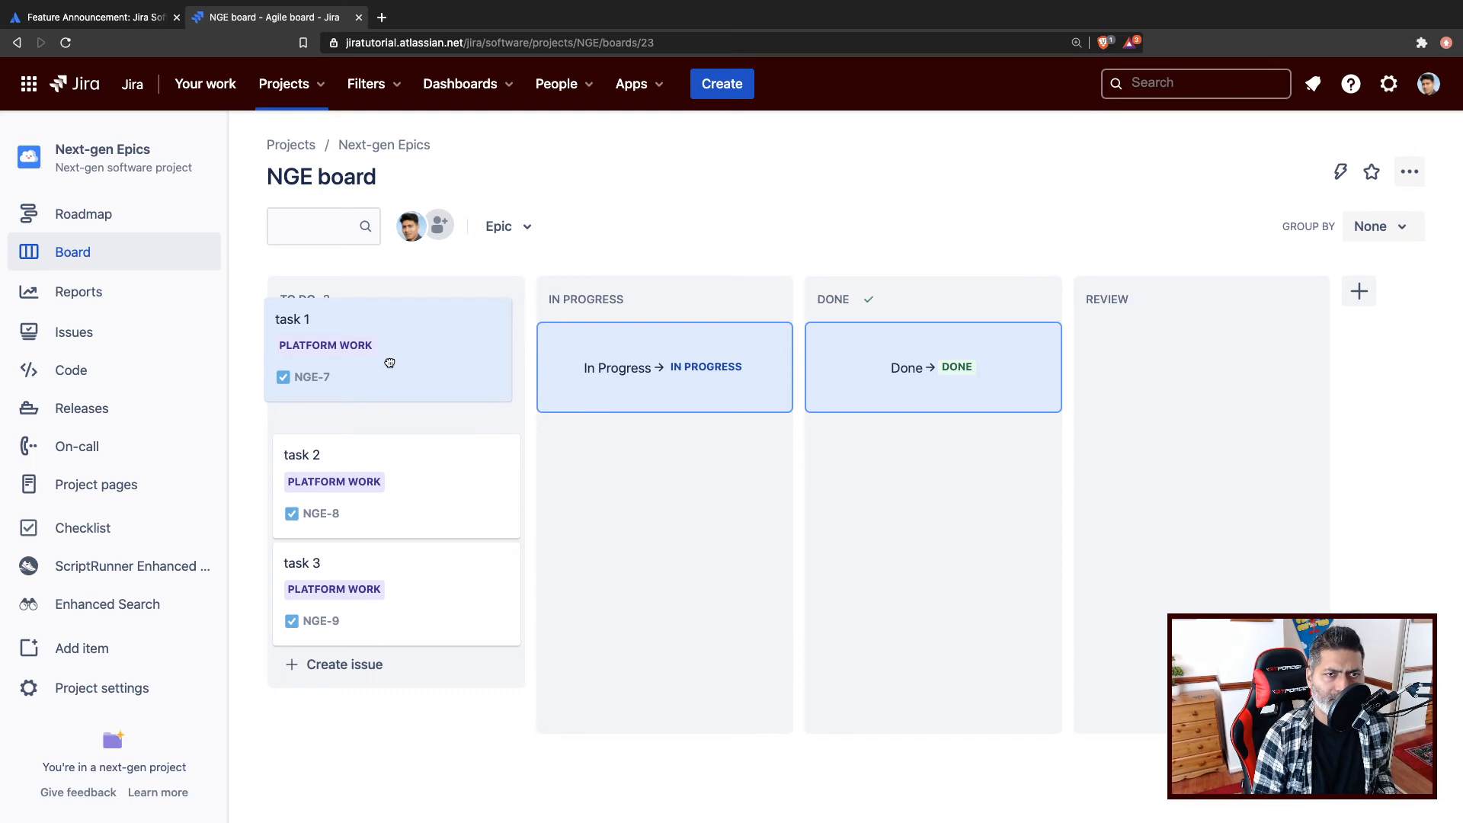
drag(389, 362, 387, 365)
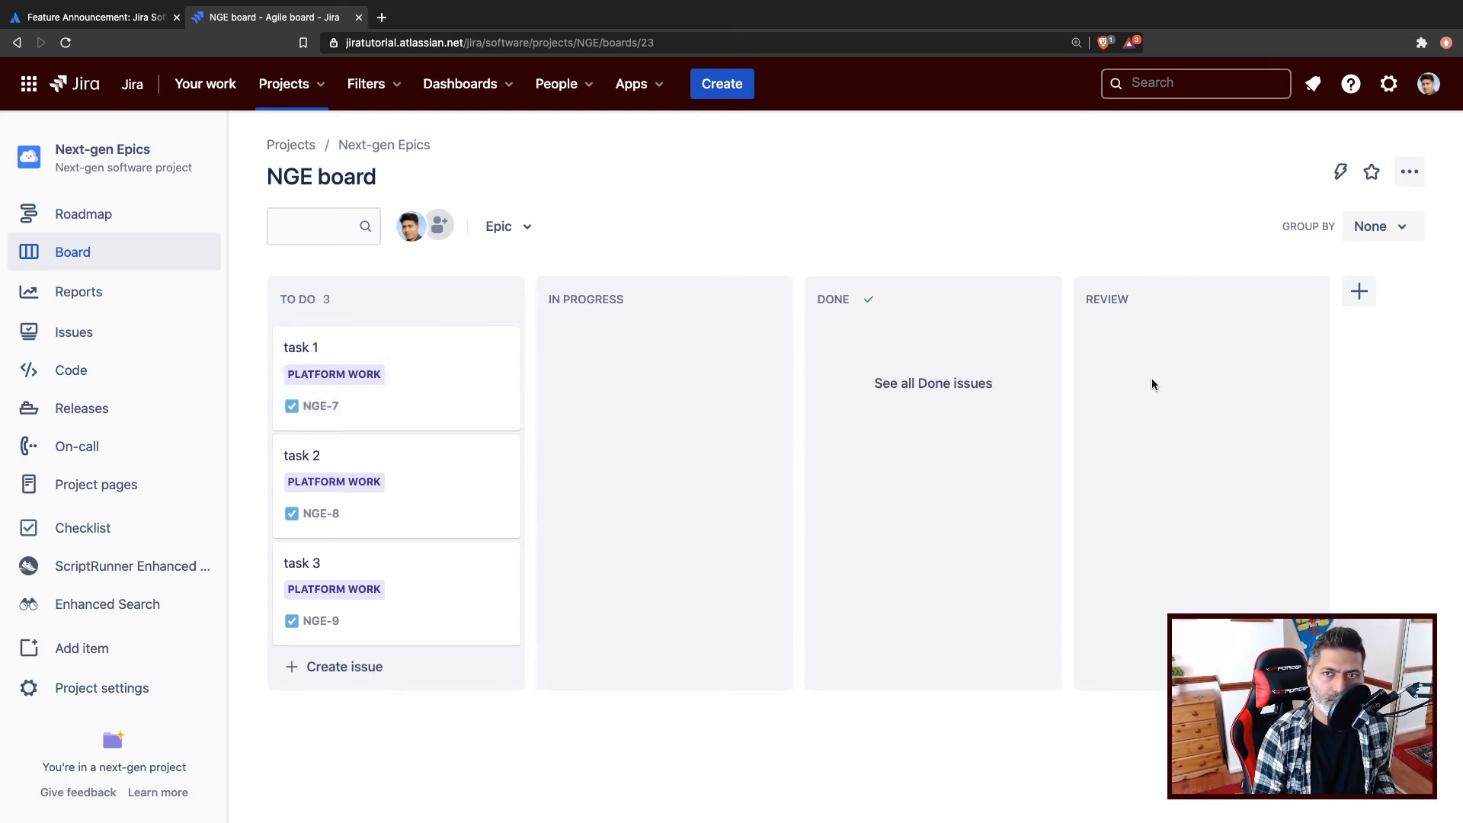
click(1419, 179)
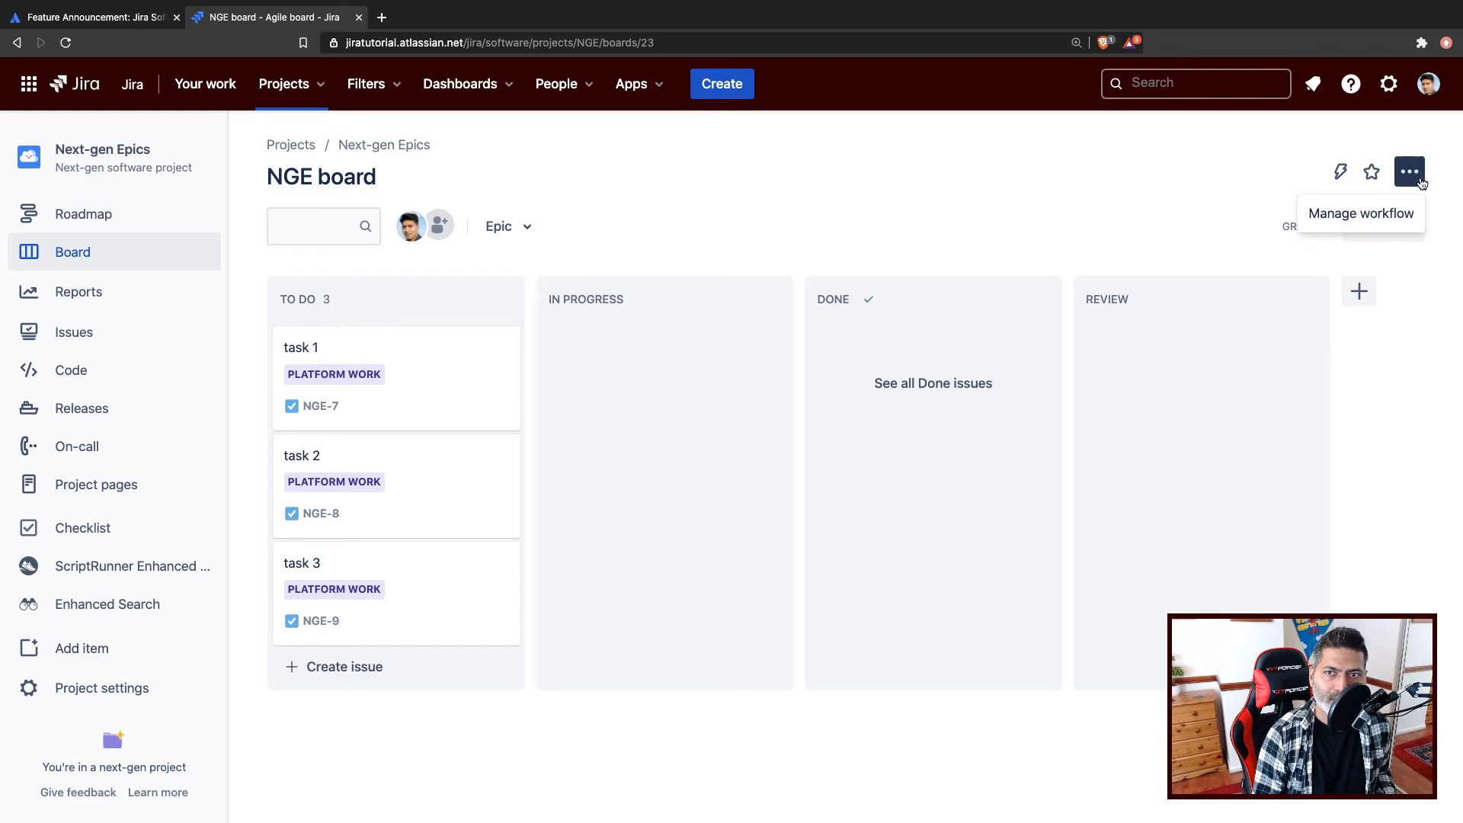
click(987, 221)
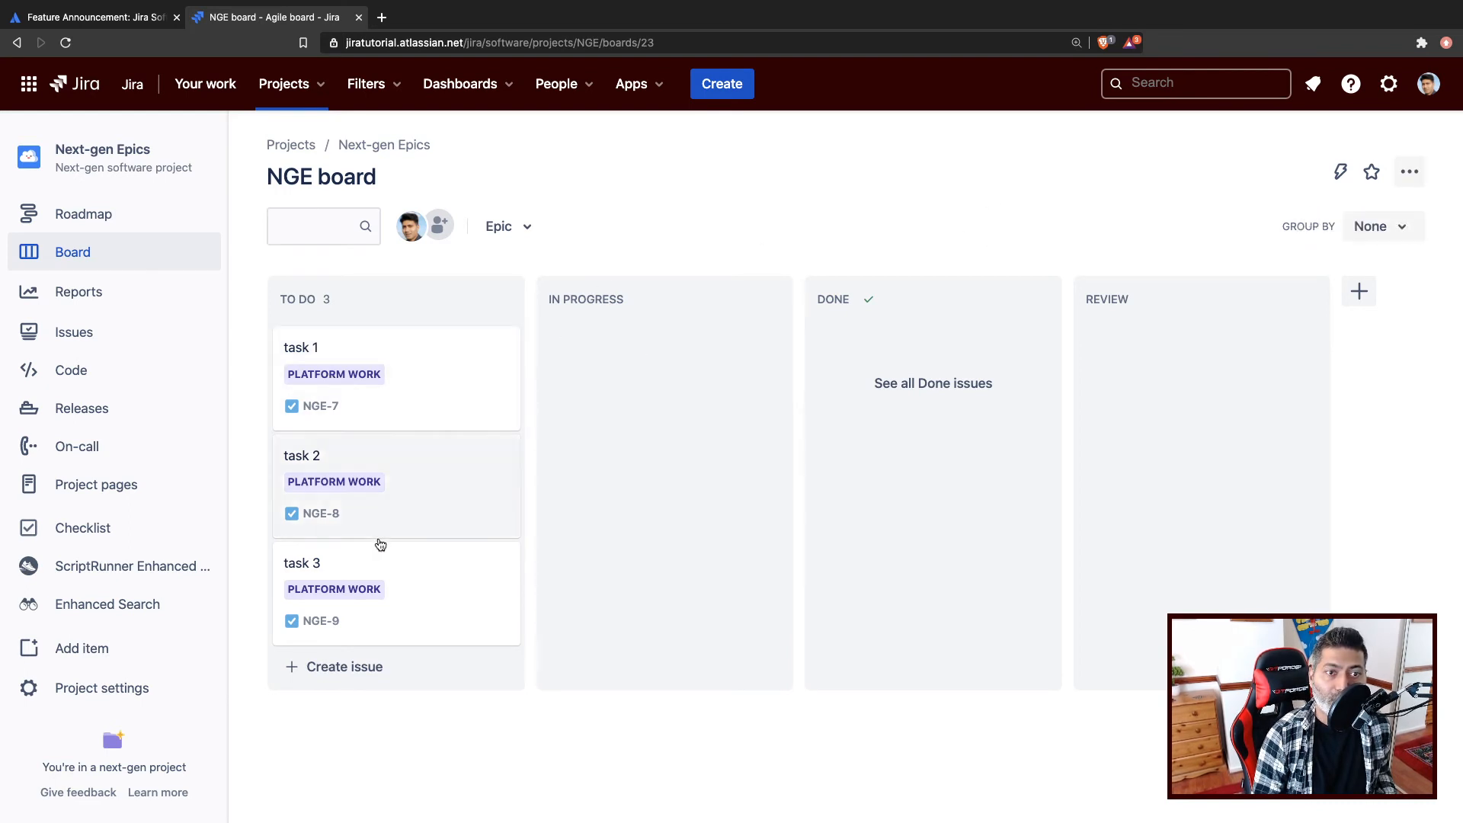
Step: Reorder task 2 above task 1 in the To Do column and move it to In Progress
drag(474, 513, 365, 400)
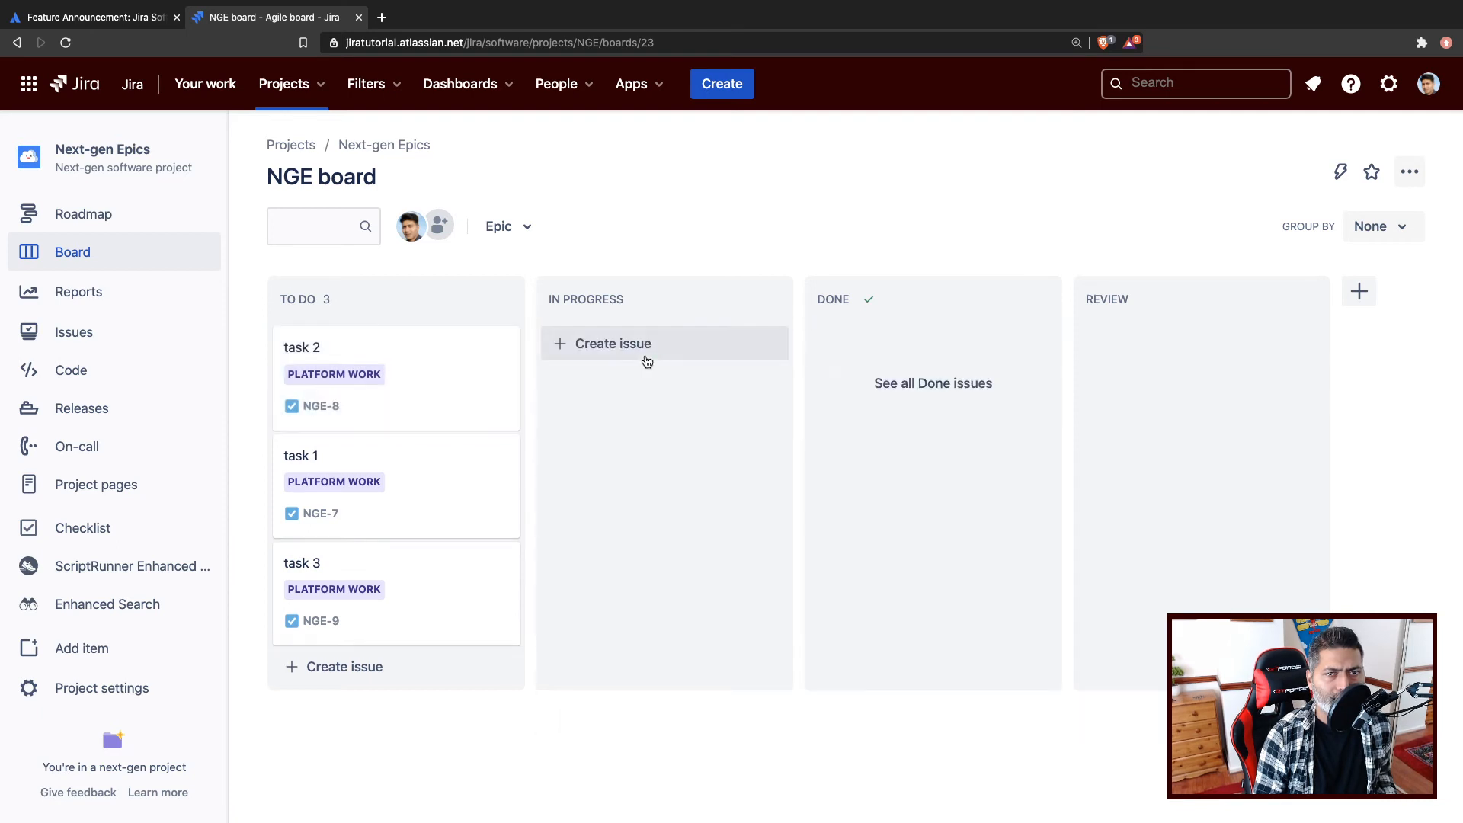
drag(444, 350, 692, 350)
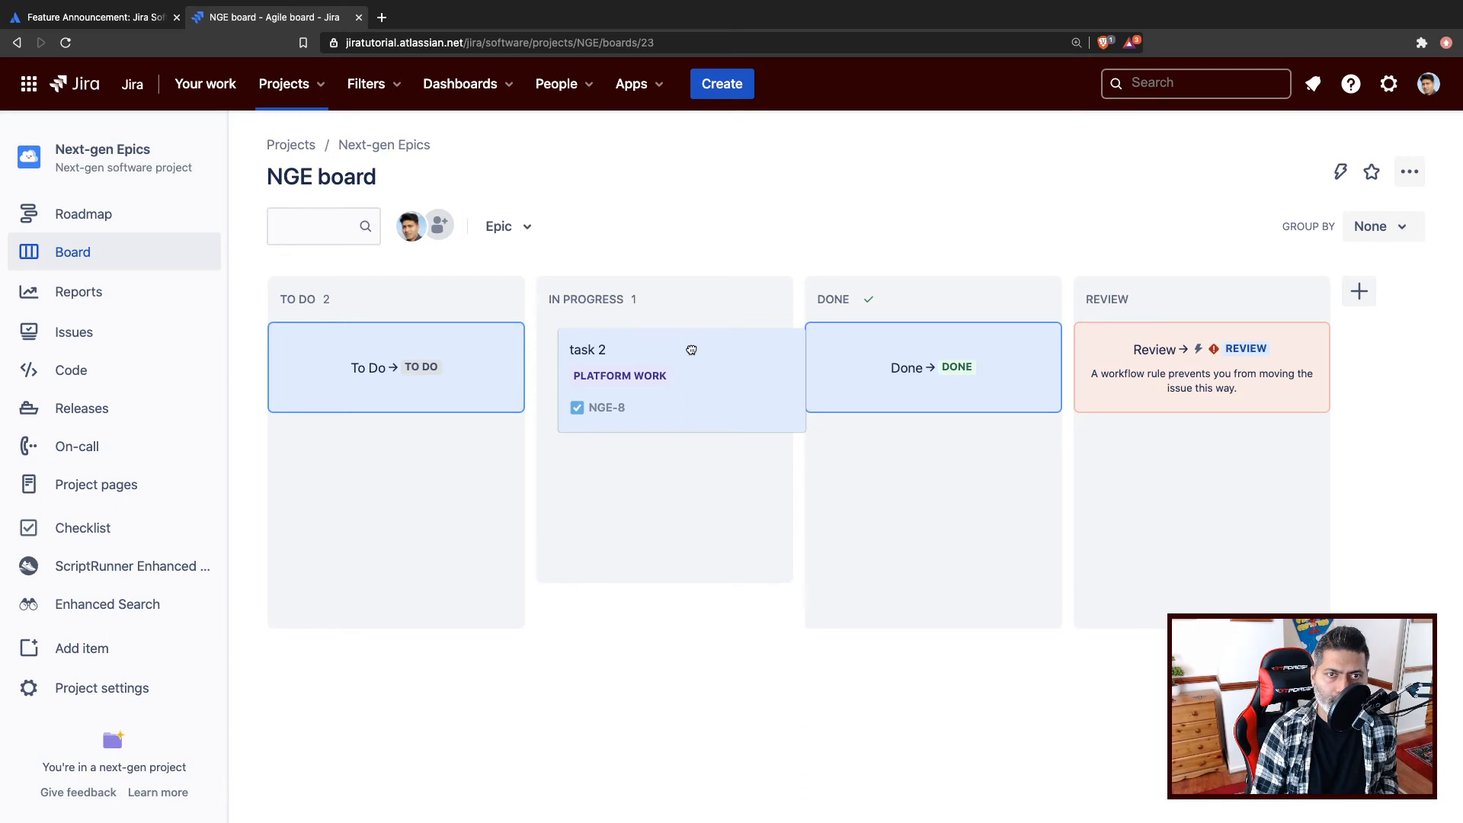
Step: Try to move the unassigned task 2 from In Progress to the Review column
drag(691, 349, 1143, 452)
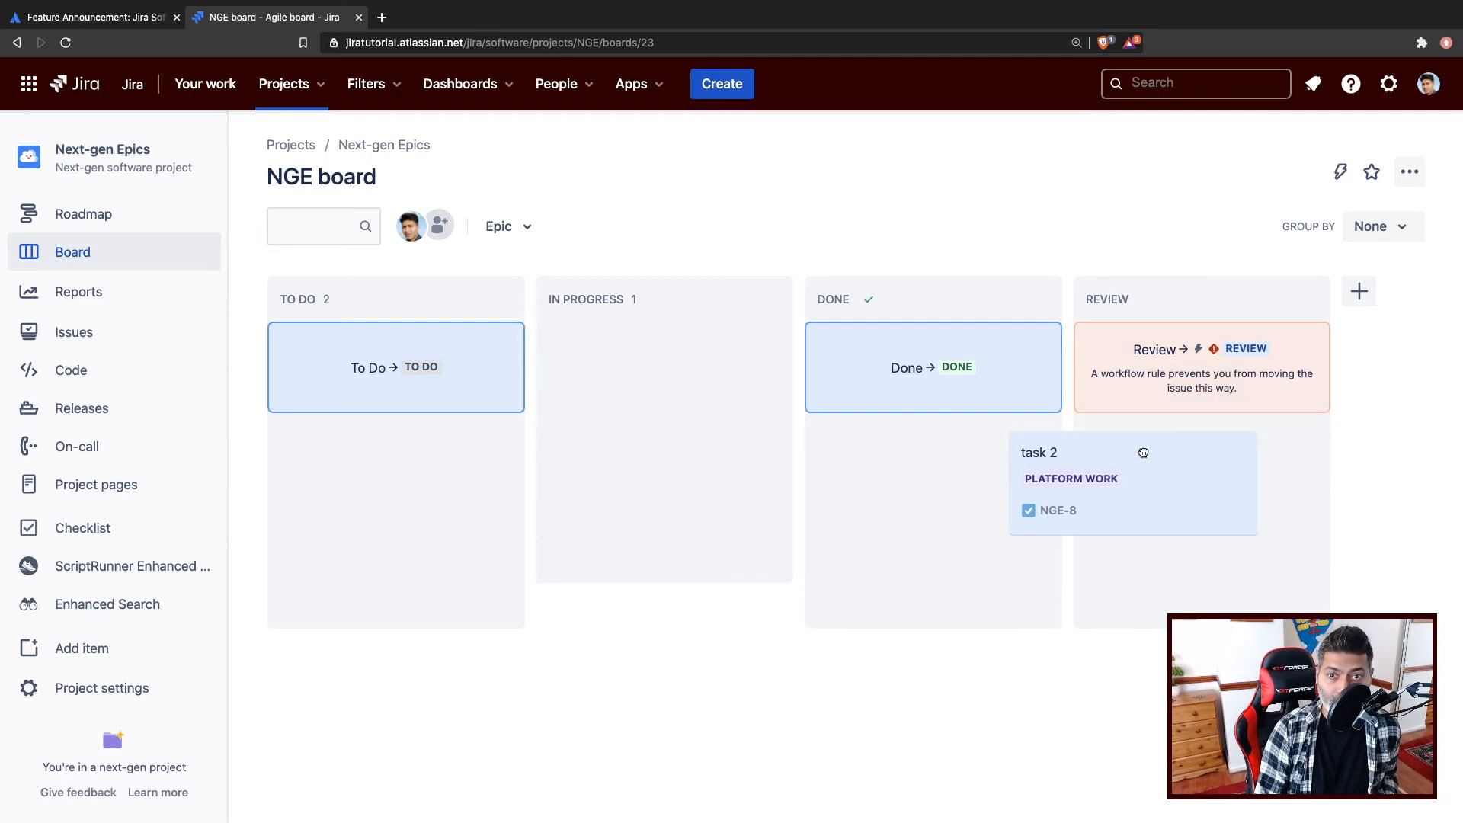
drag(1143, 453, 1143, 454)
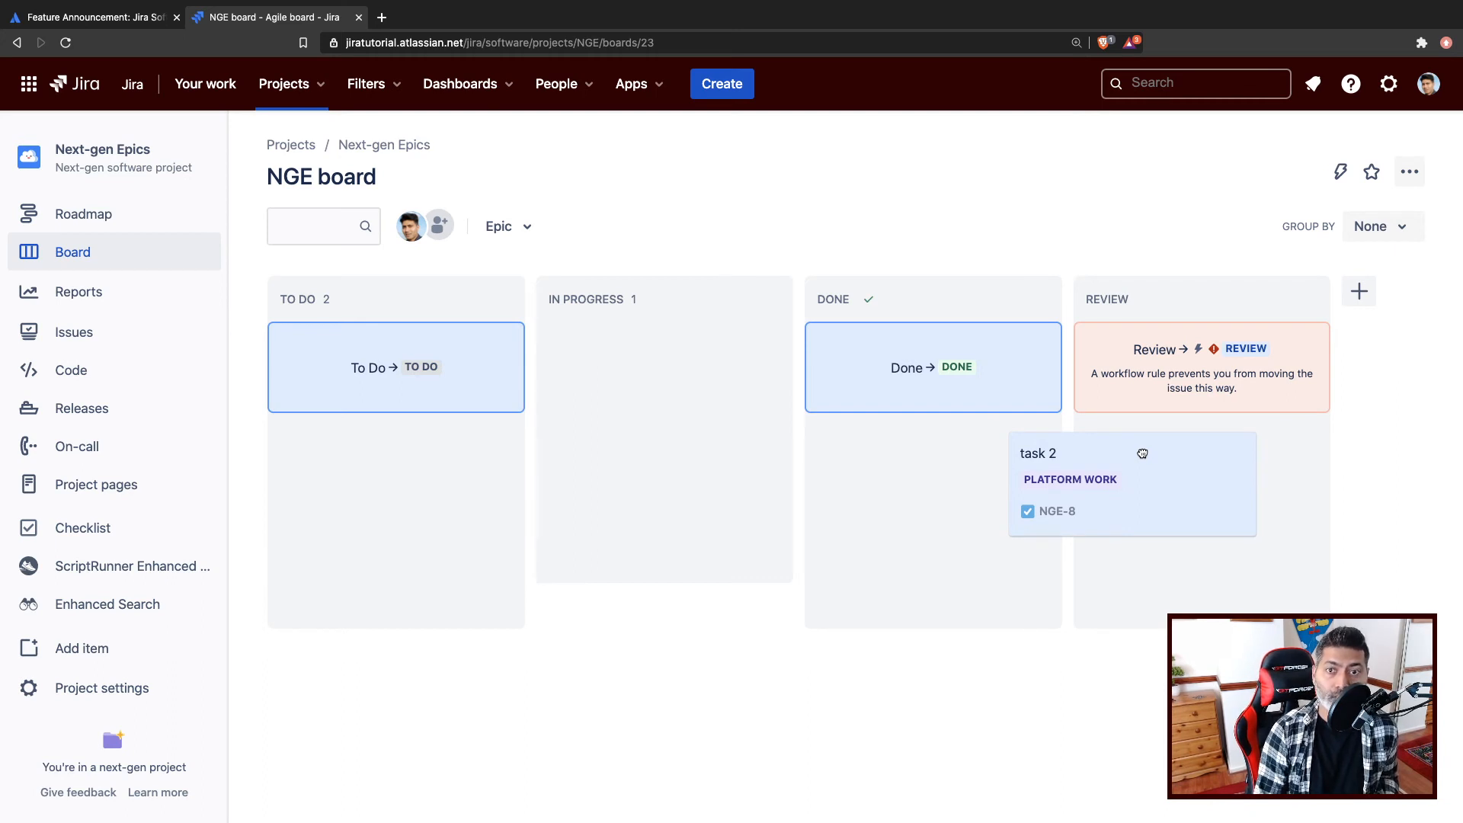
drag(1142, 453, 1071, 340)
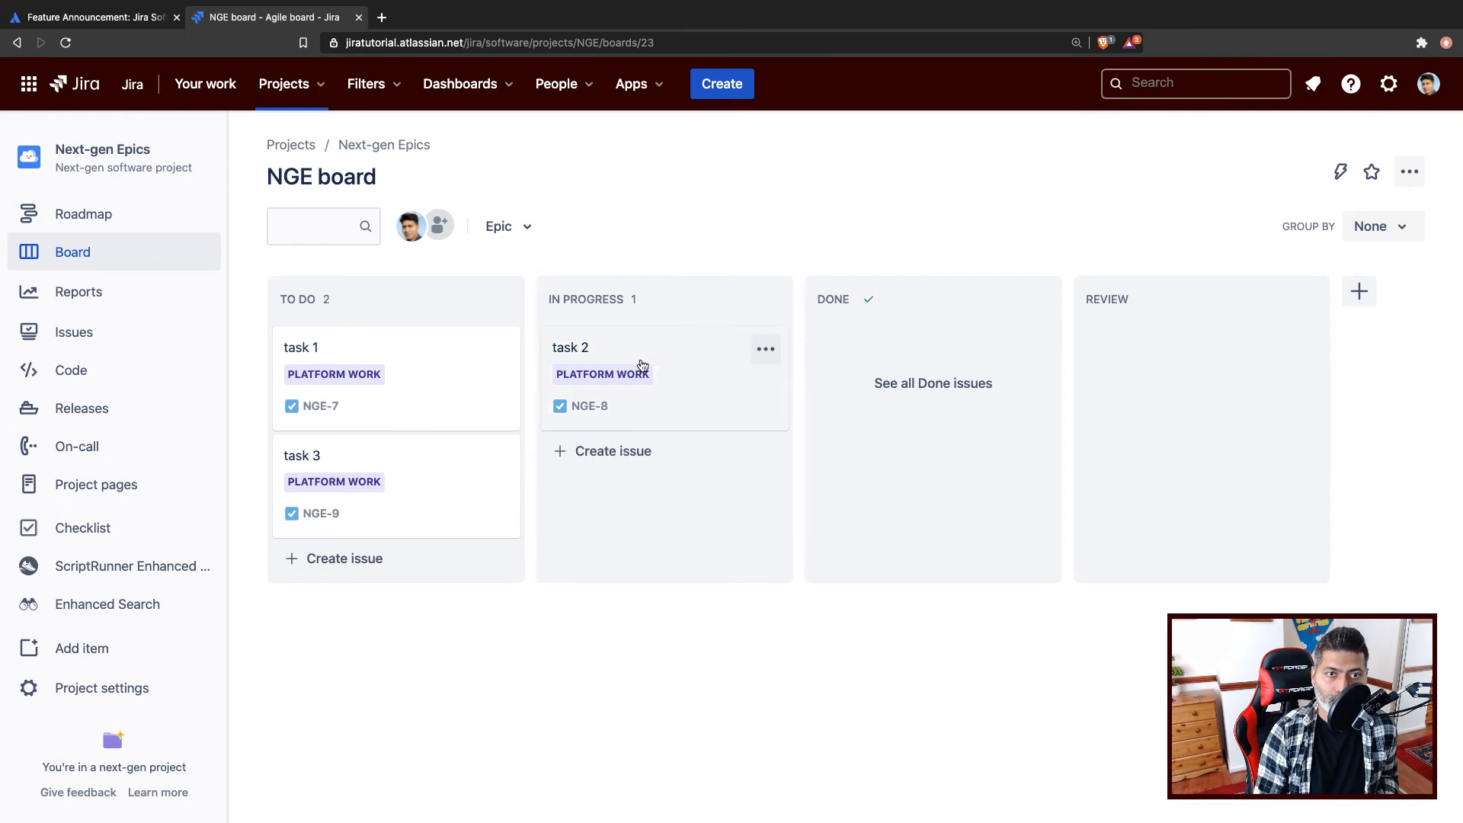
Step: Open task 2 and examine which statuses it can move to from In Progress, along with its workflow diagram
click(581, 349)
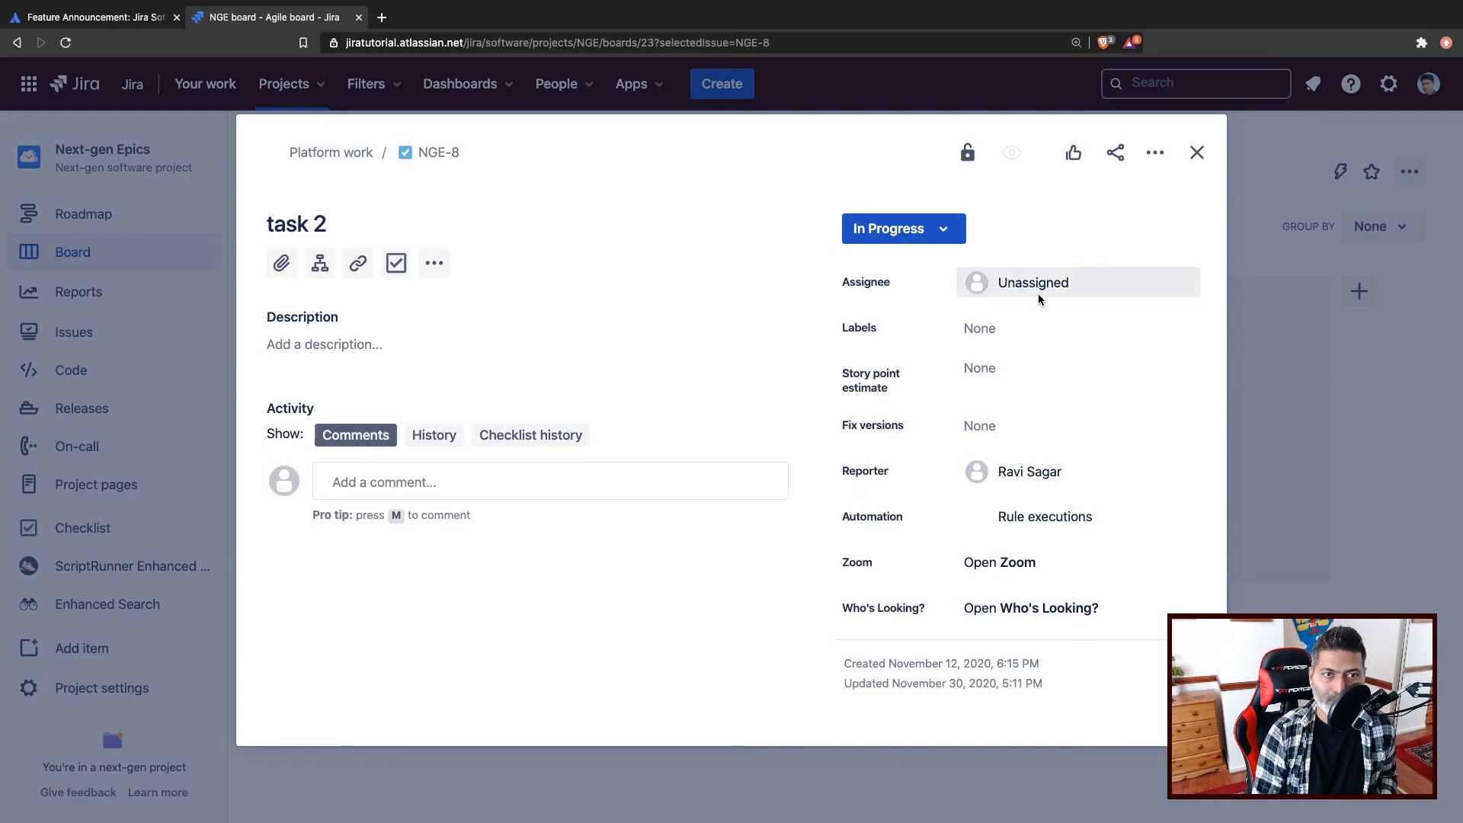
click(945, 239)
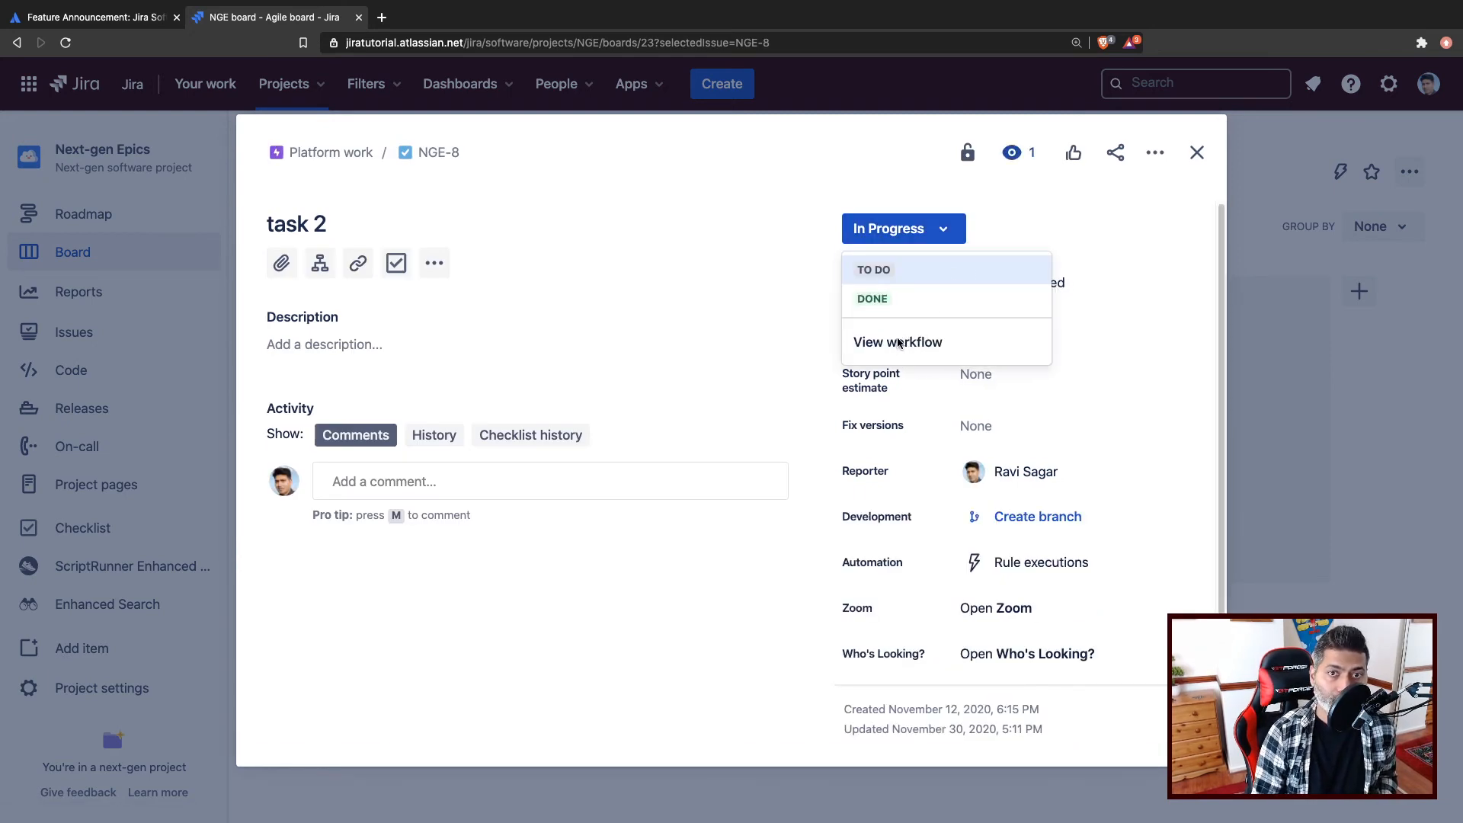
click(991, 235)
click(949, 234)
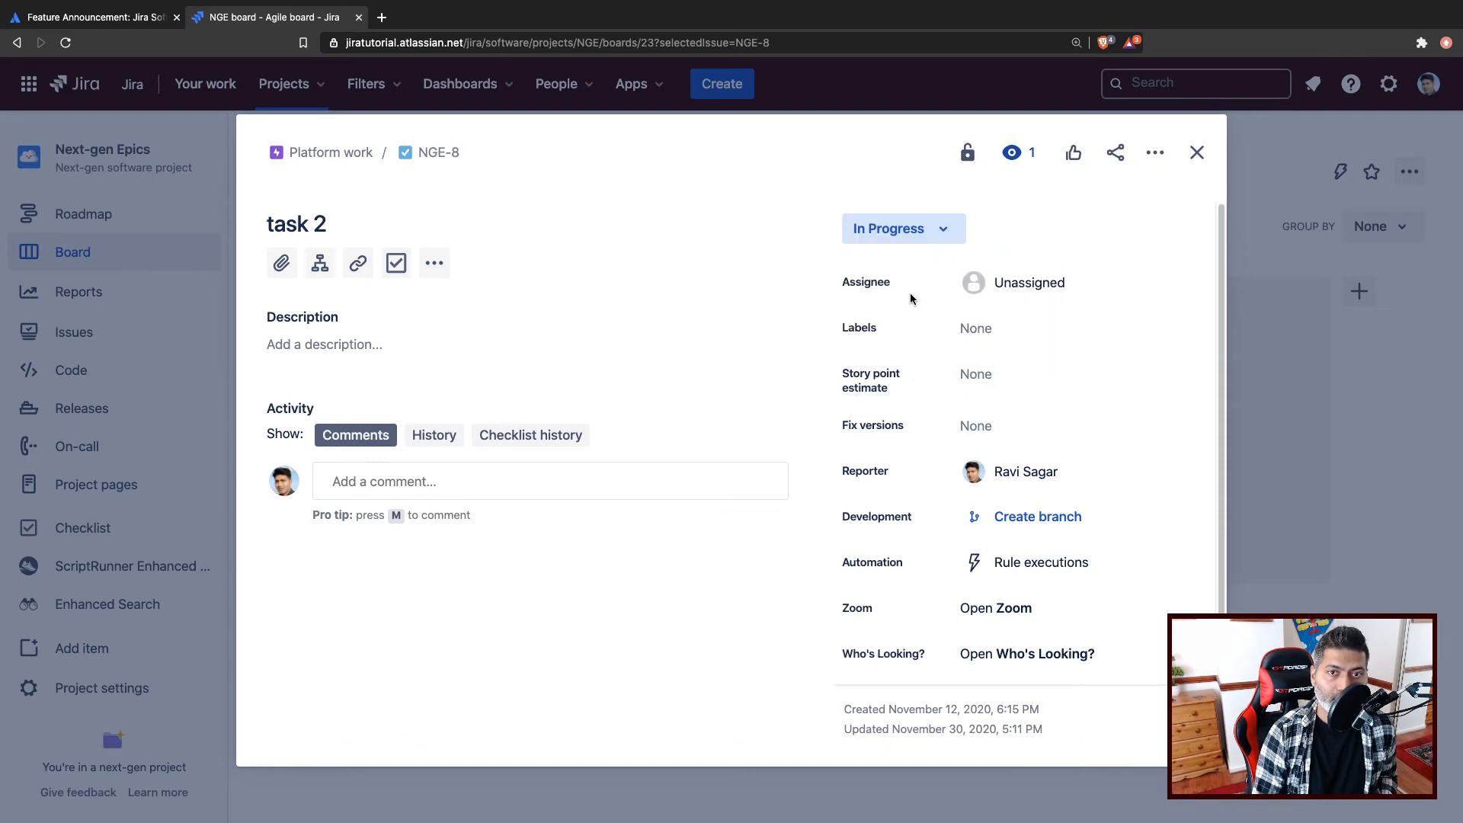
click(884, 345)
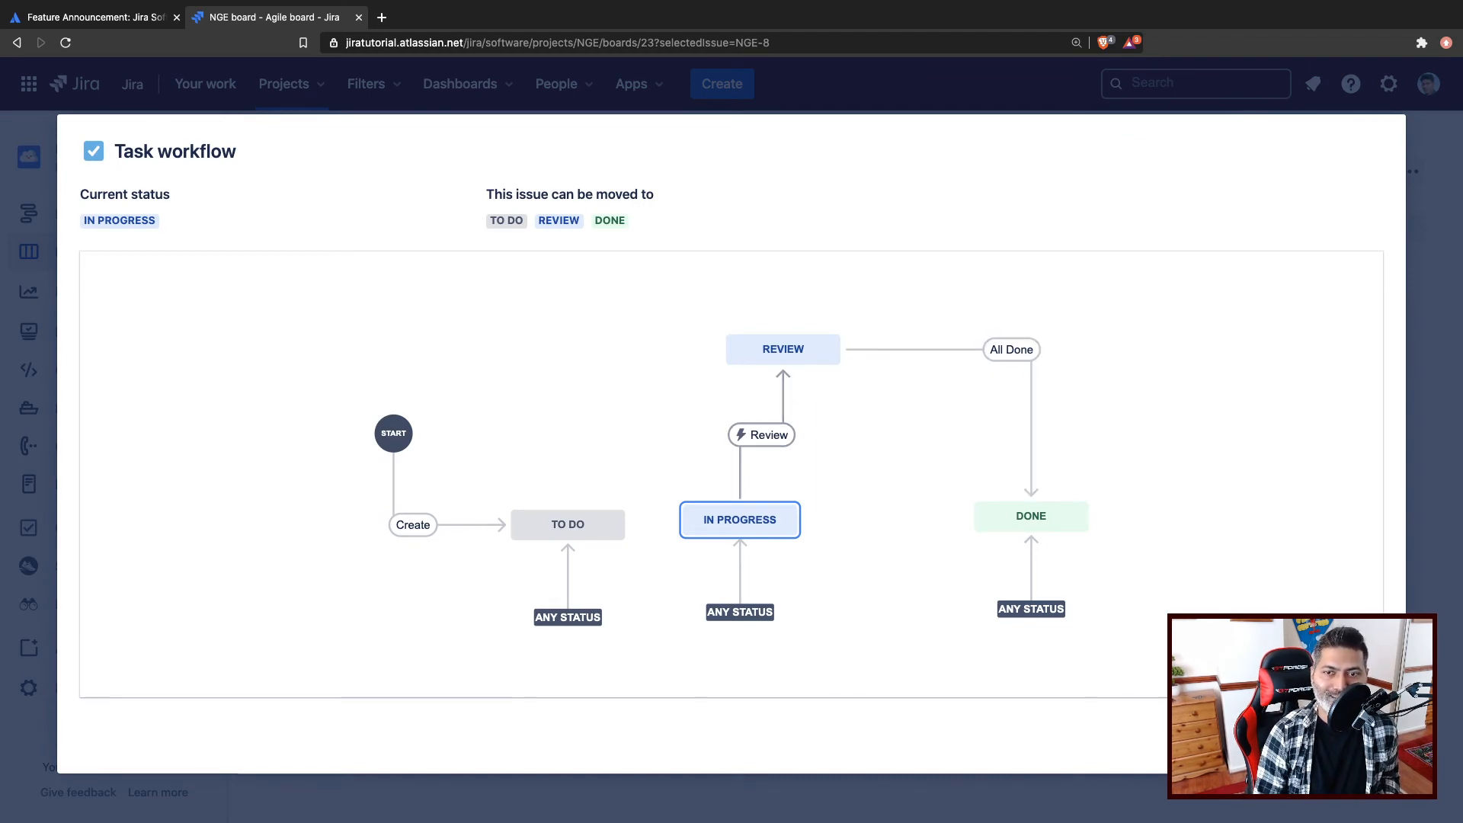
key(Escape)
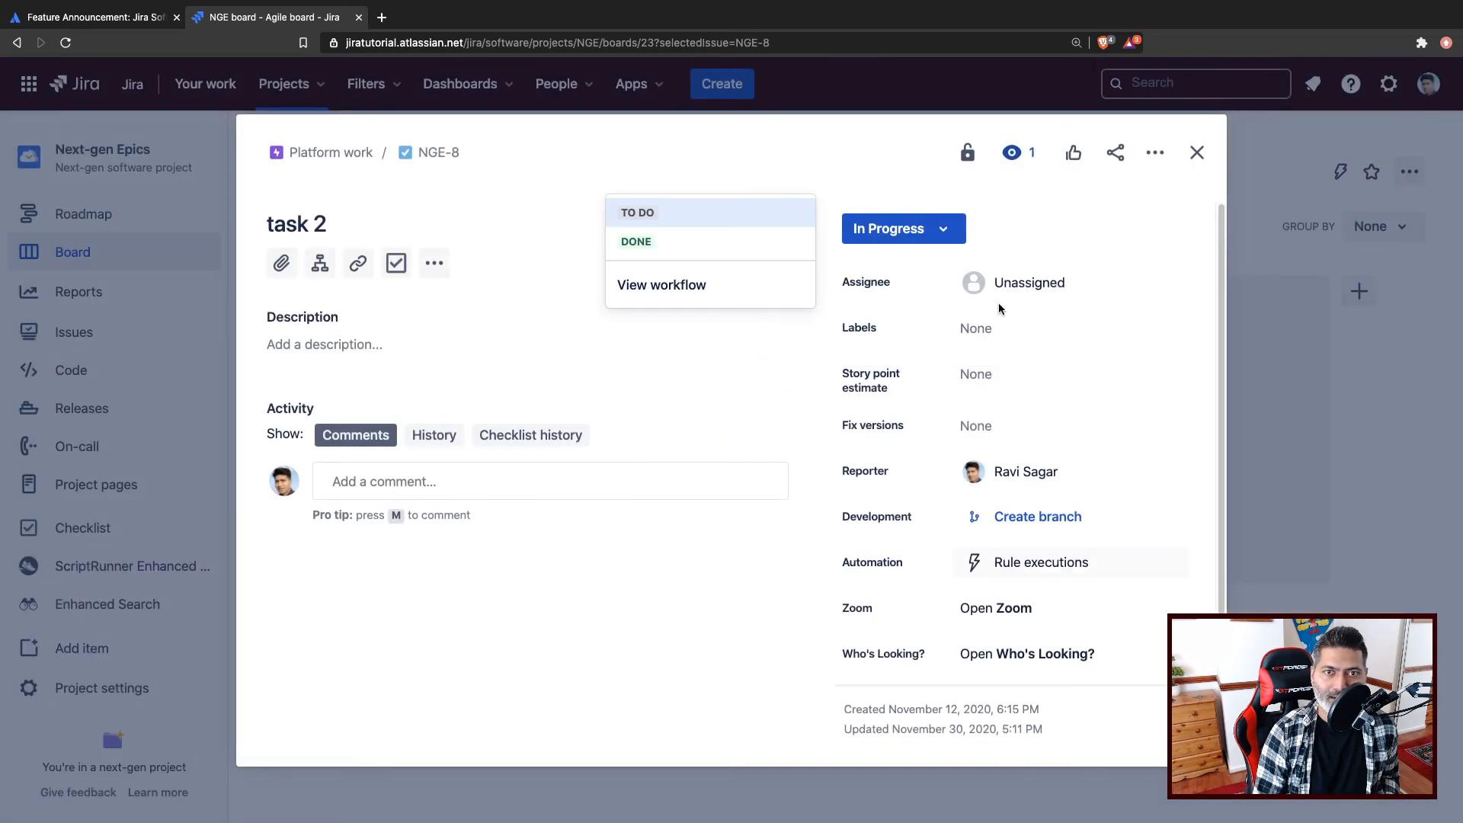
key(Escape)
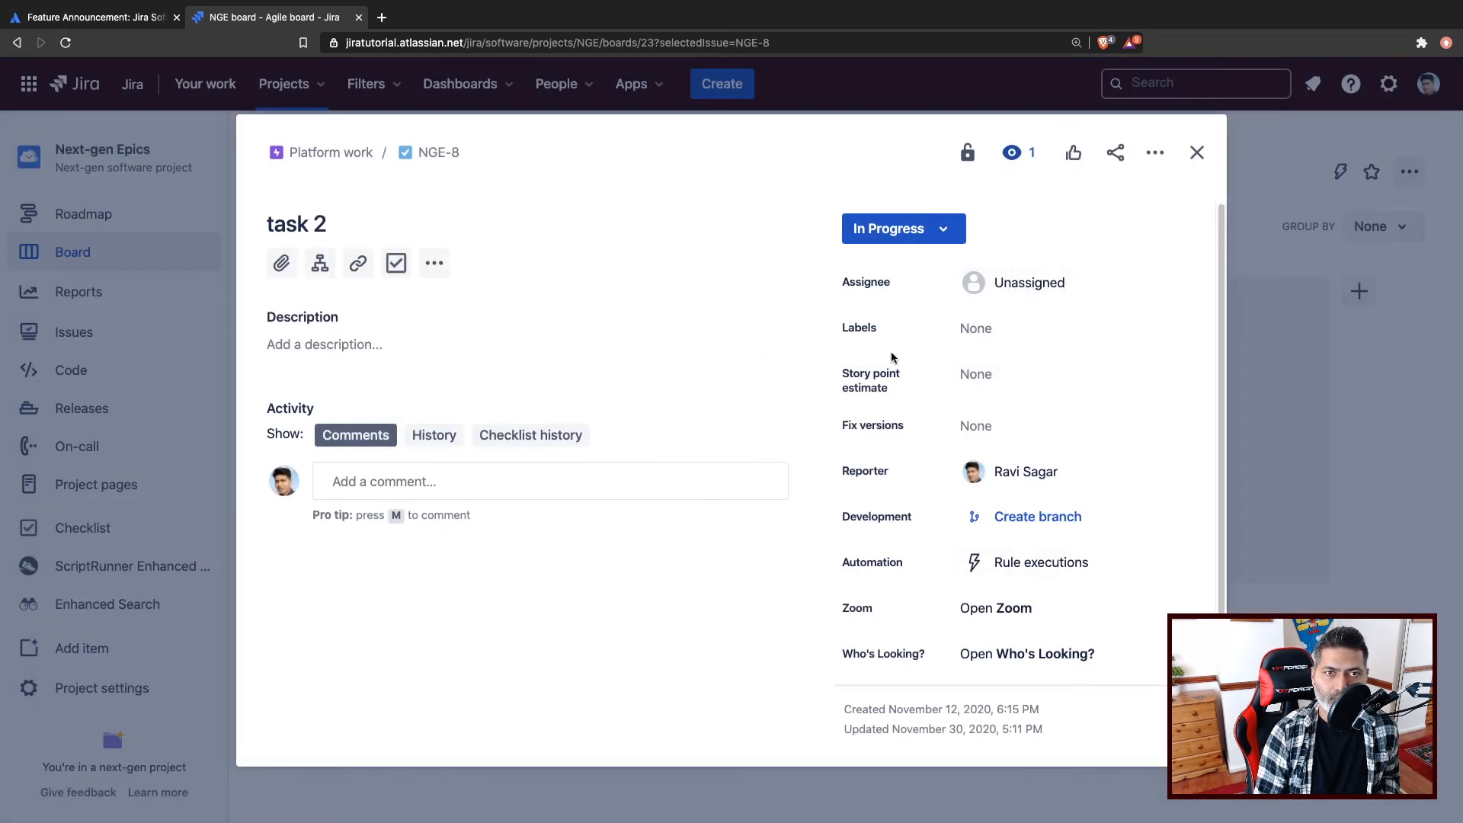
Step: Assign task 2 to yourself and check which transitions are available from In Progress
click(1052, 283)
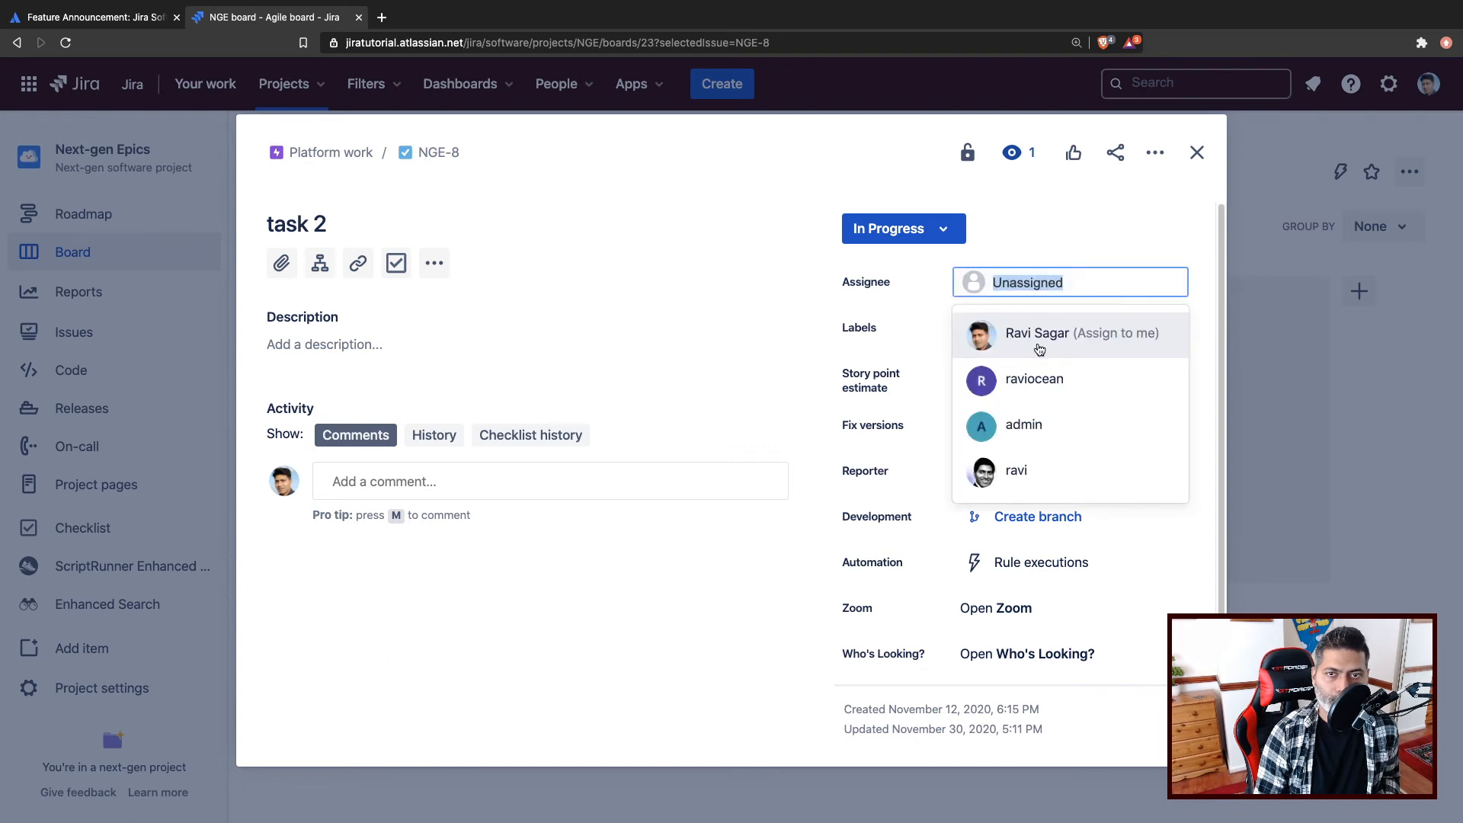
click(1011, 335)
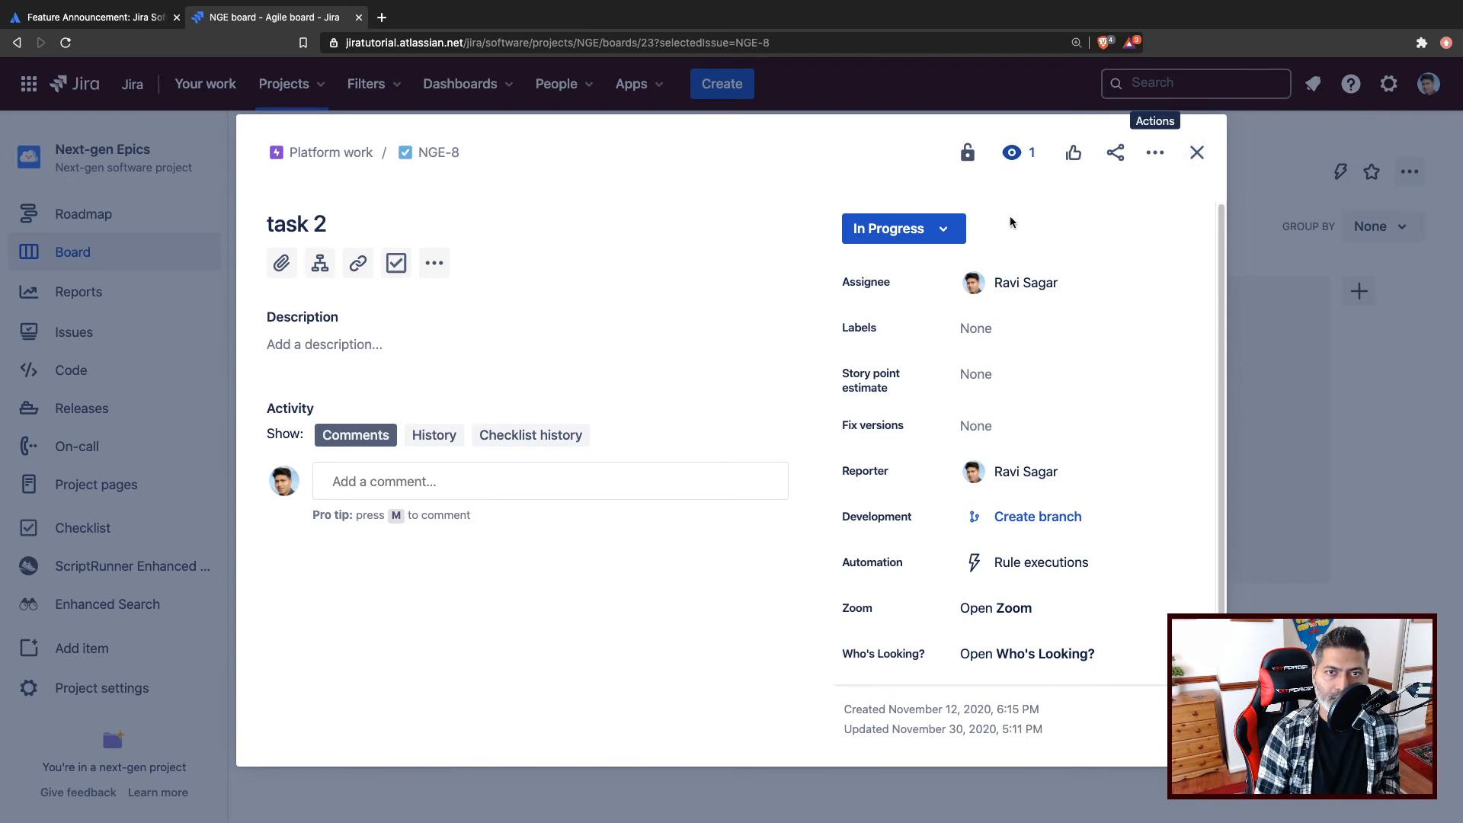
click(945, 236)
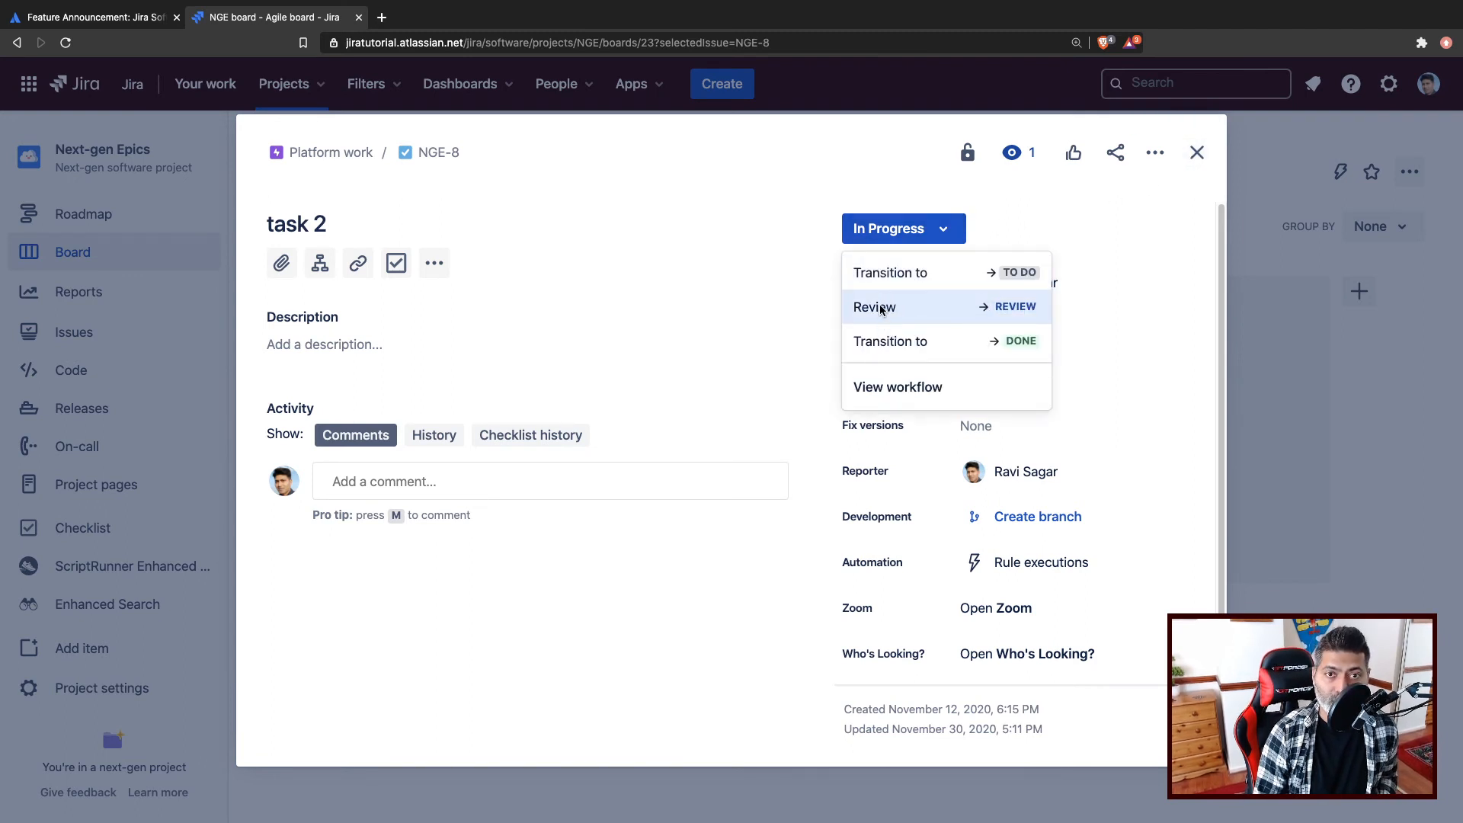
click(1107, 222)
Step: Set task 2's assignee back to Unassigned and recheck its available statuses
click(1067, 284)
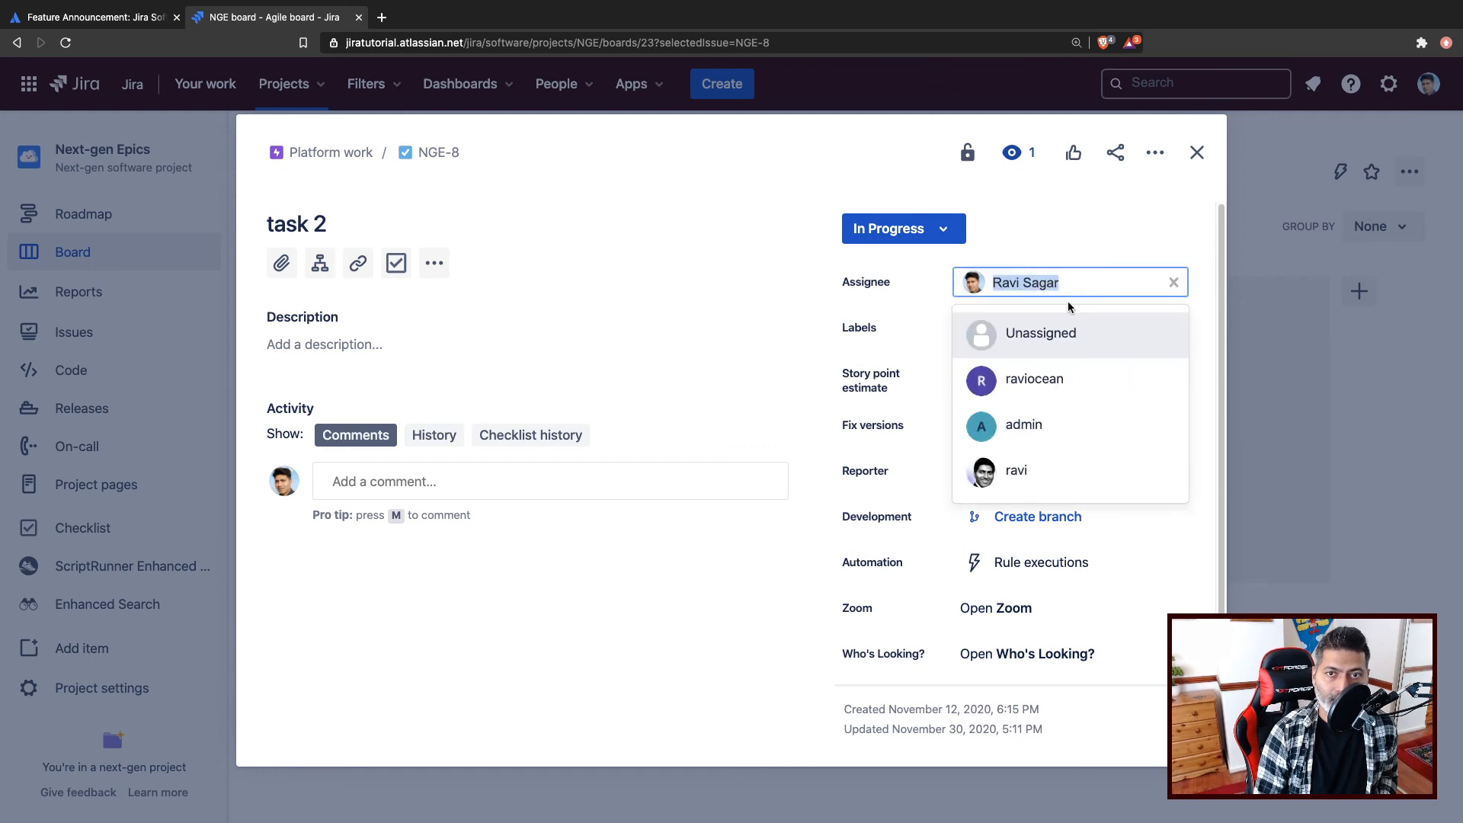
click(1022, 337)
click(956, 240)
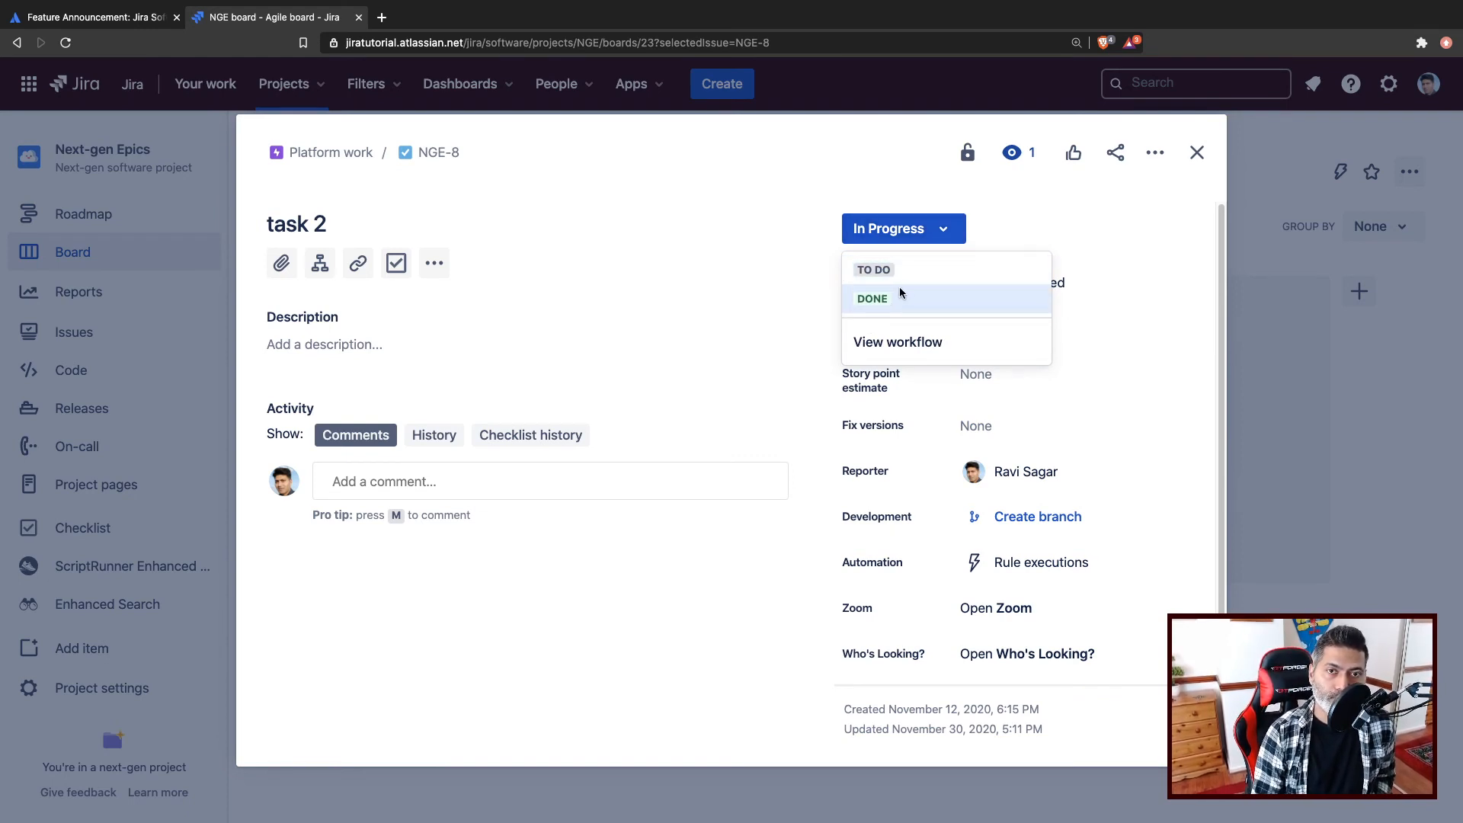
click(1025, 225)
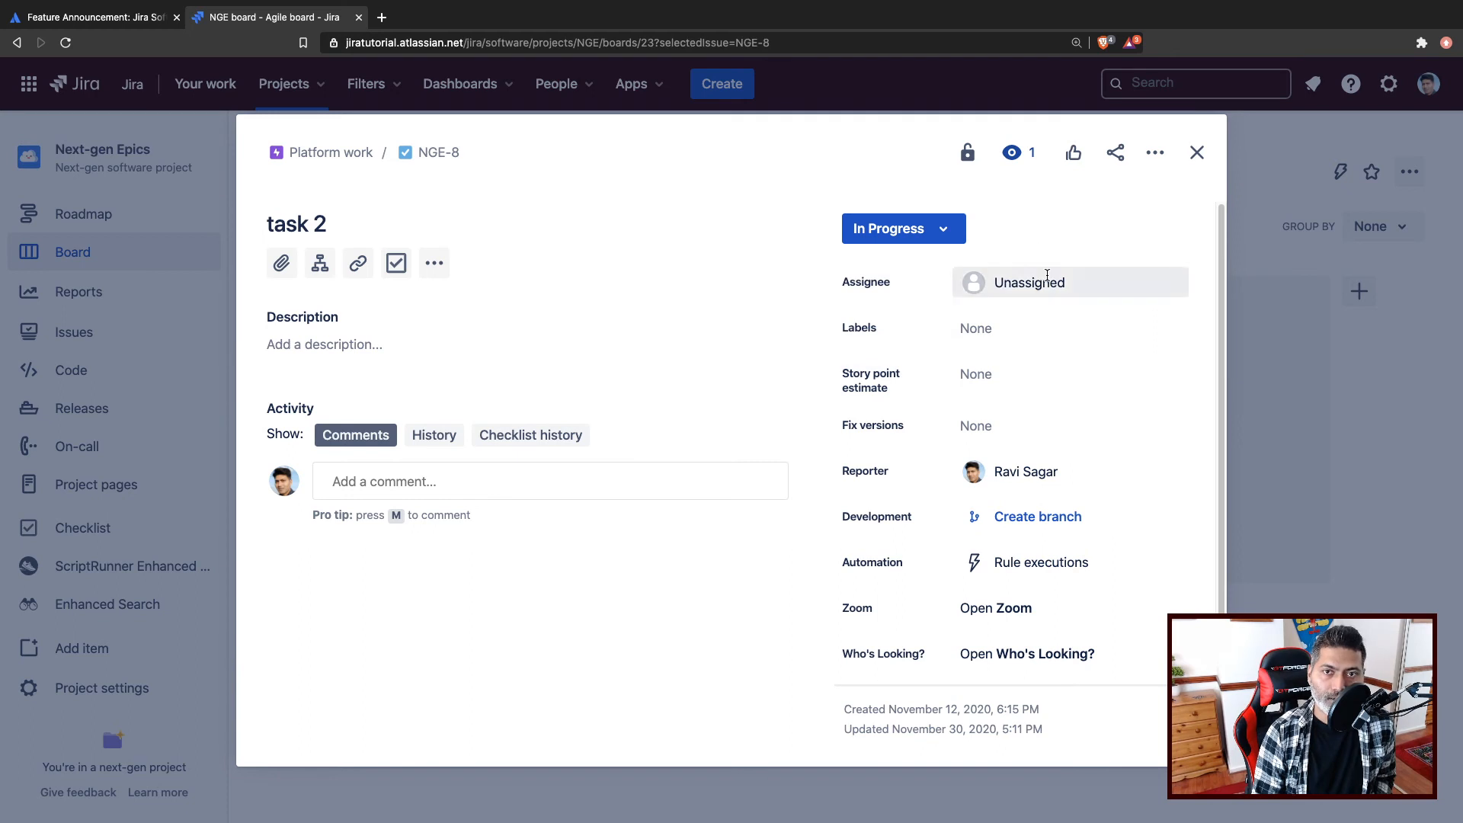
Step: Assign the unassigned task 2 to yourself again and return to the board
click(1072, 292)
click(1076, 336)
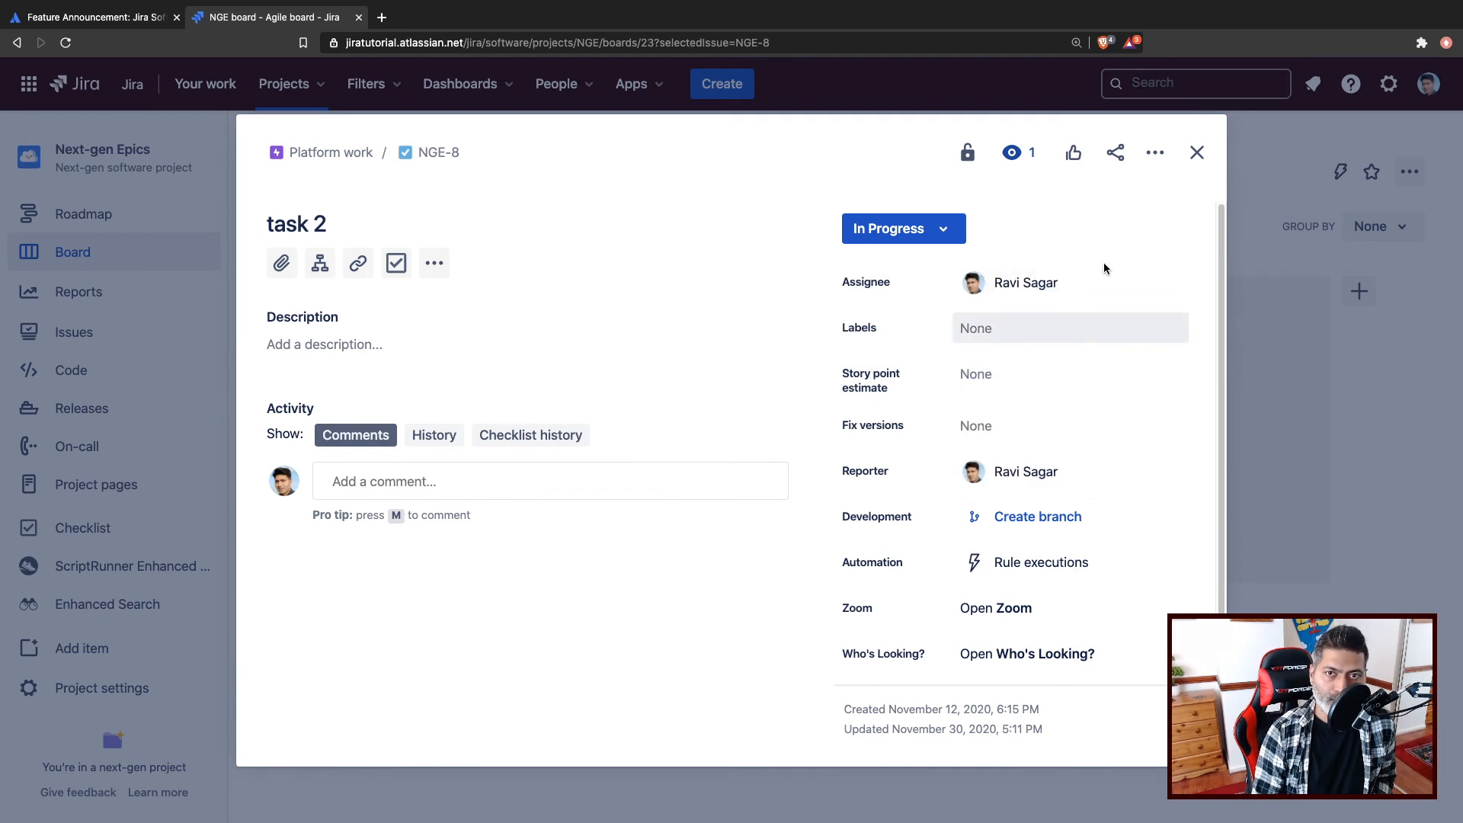
click(1197, 152)
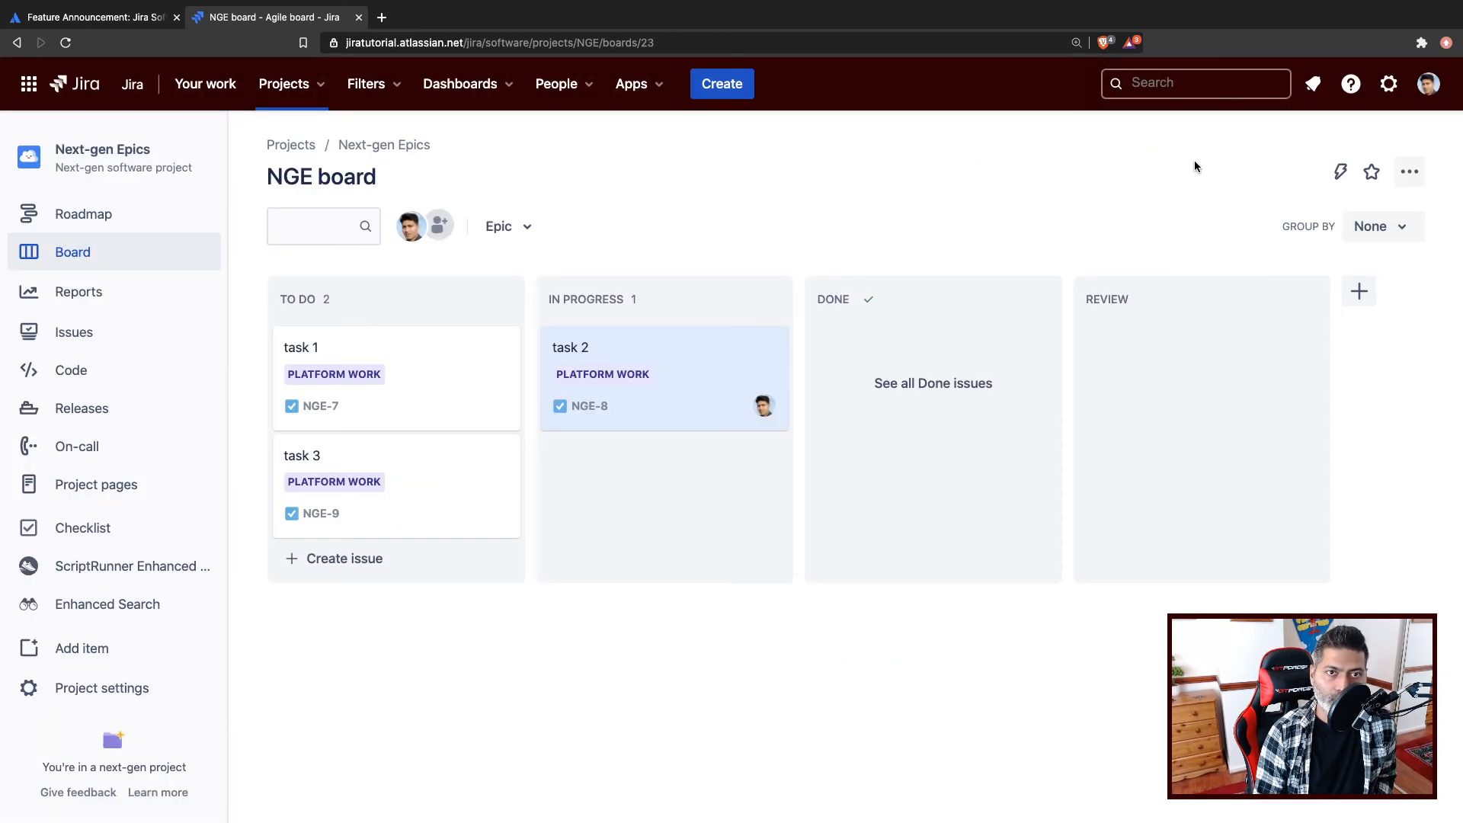
Step: Move task 2 from In Progress to Review and check the assignee and labels in its issue details
drag(637, 370, 1143, 385)
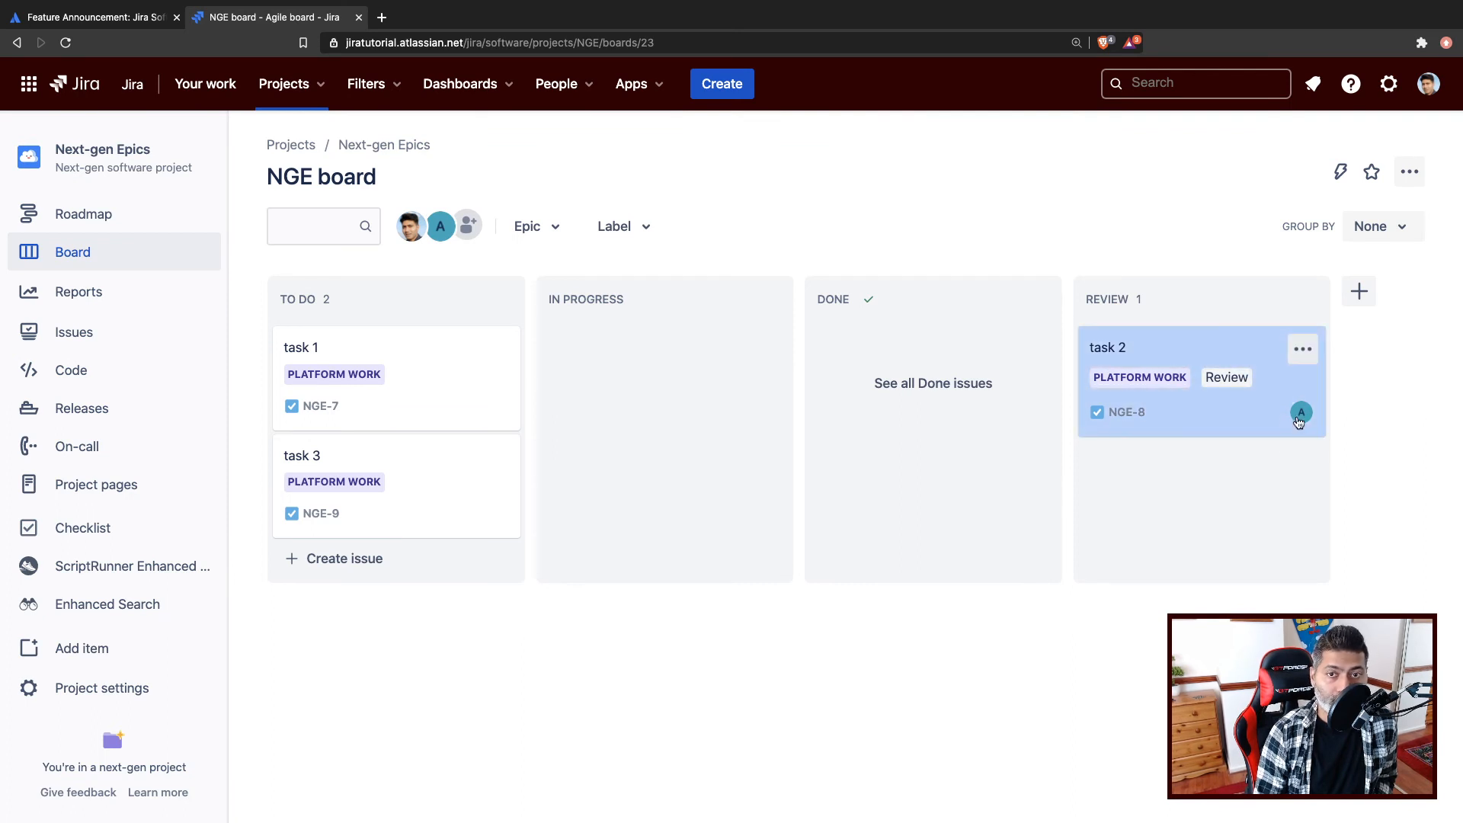
mouse_move(1305, 421)
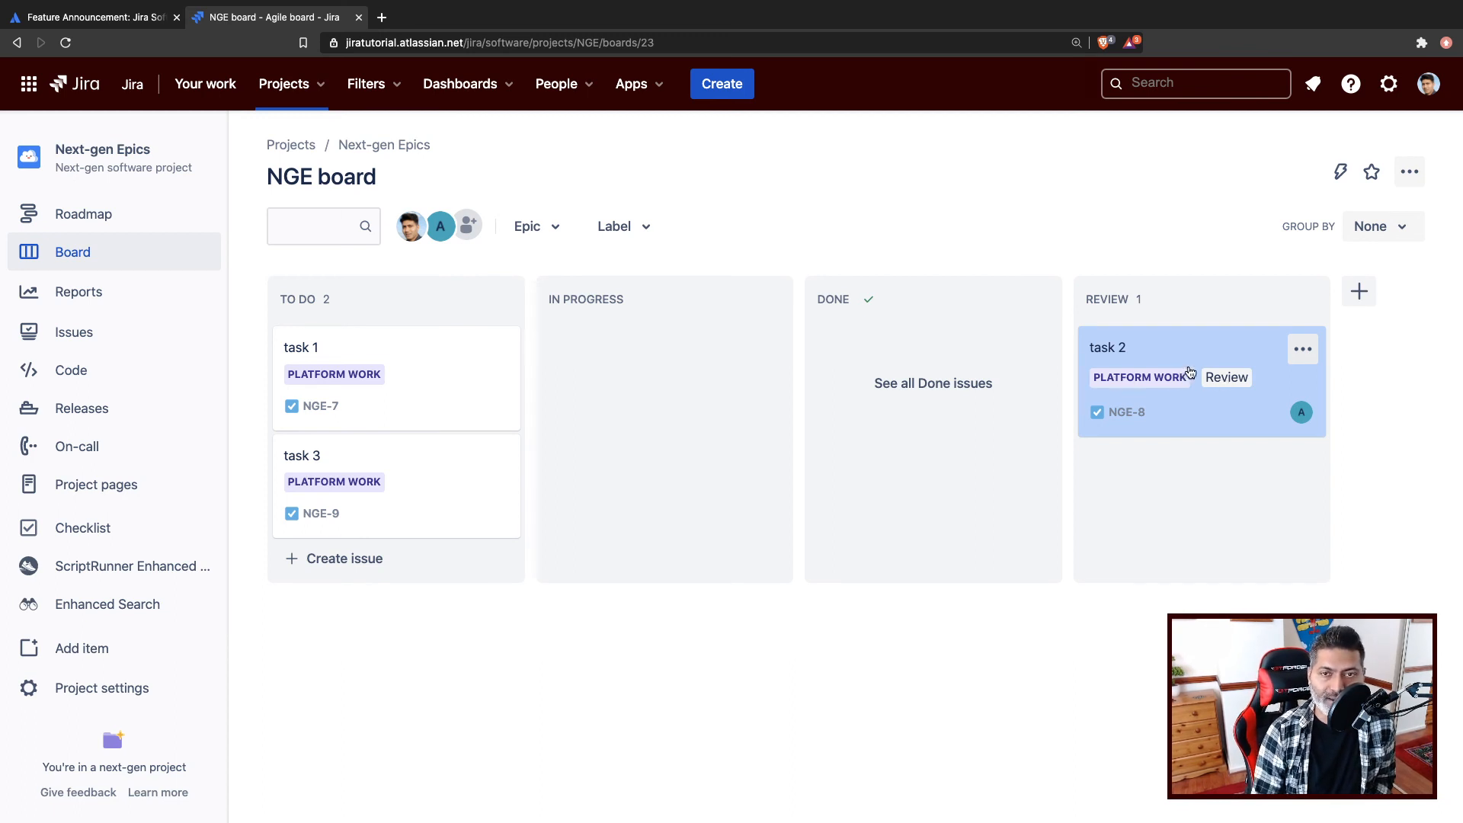
click(1118, 350)
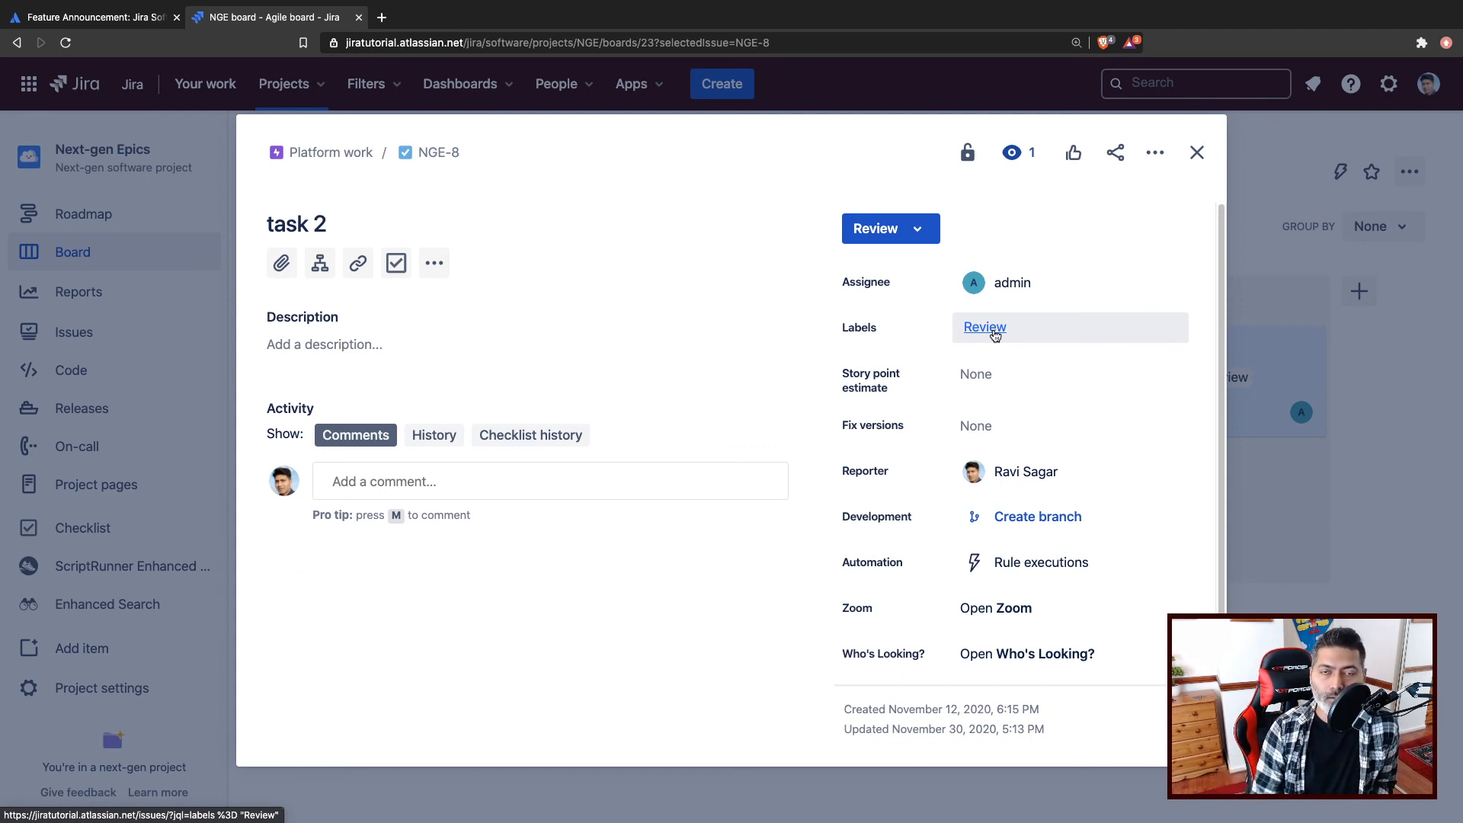
click(1197, 152)
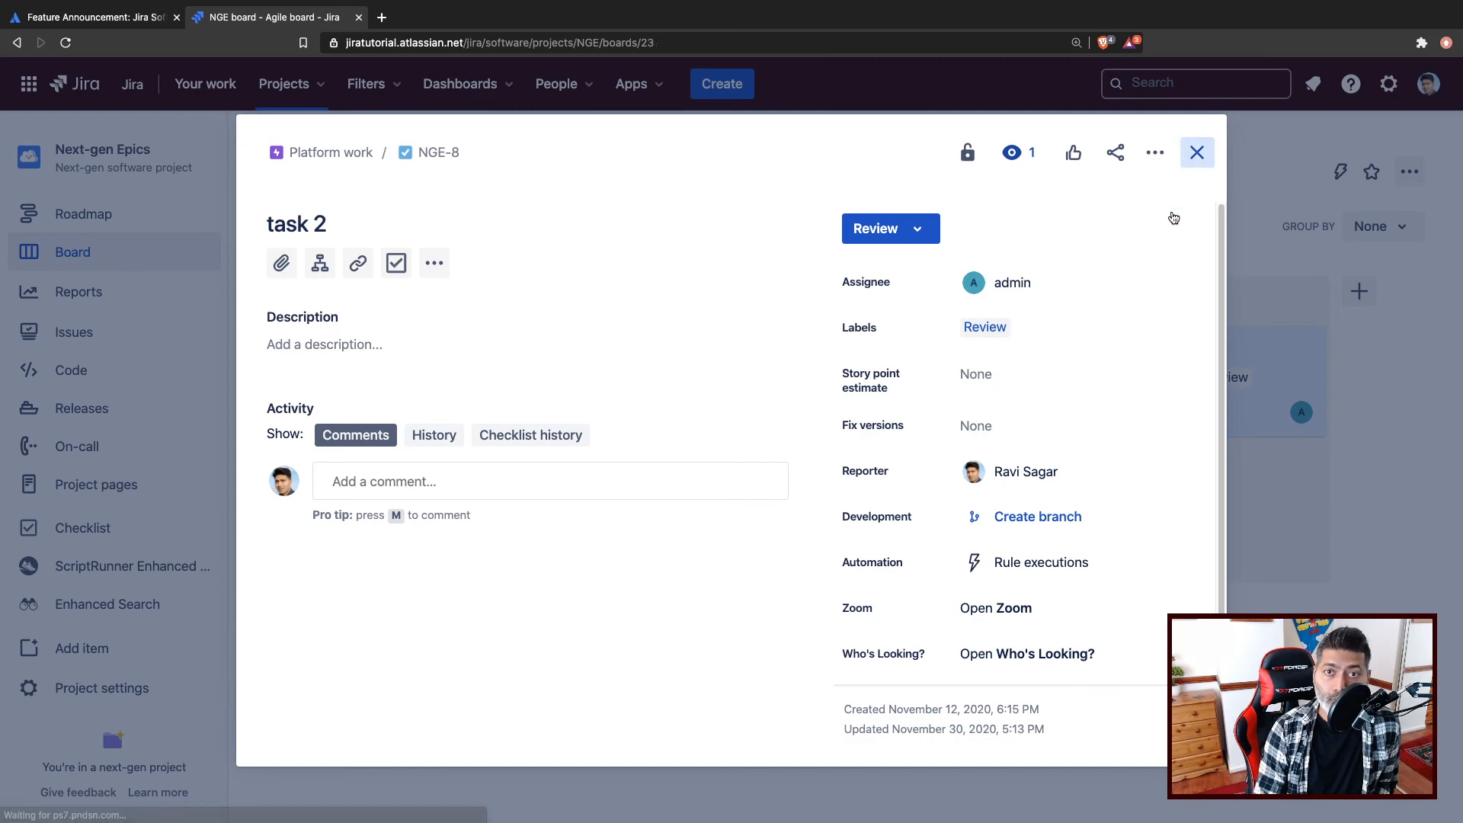